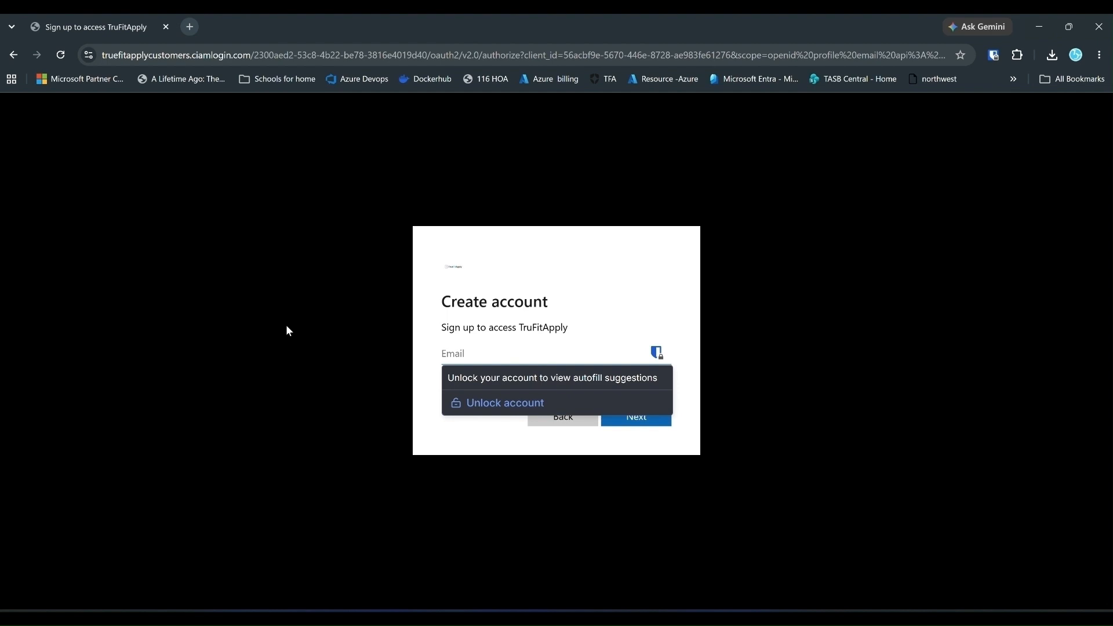
Submit the account e-mail for sign-up and copy the verification code from the Yahoo Mail message
key("ctrl+v")
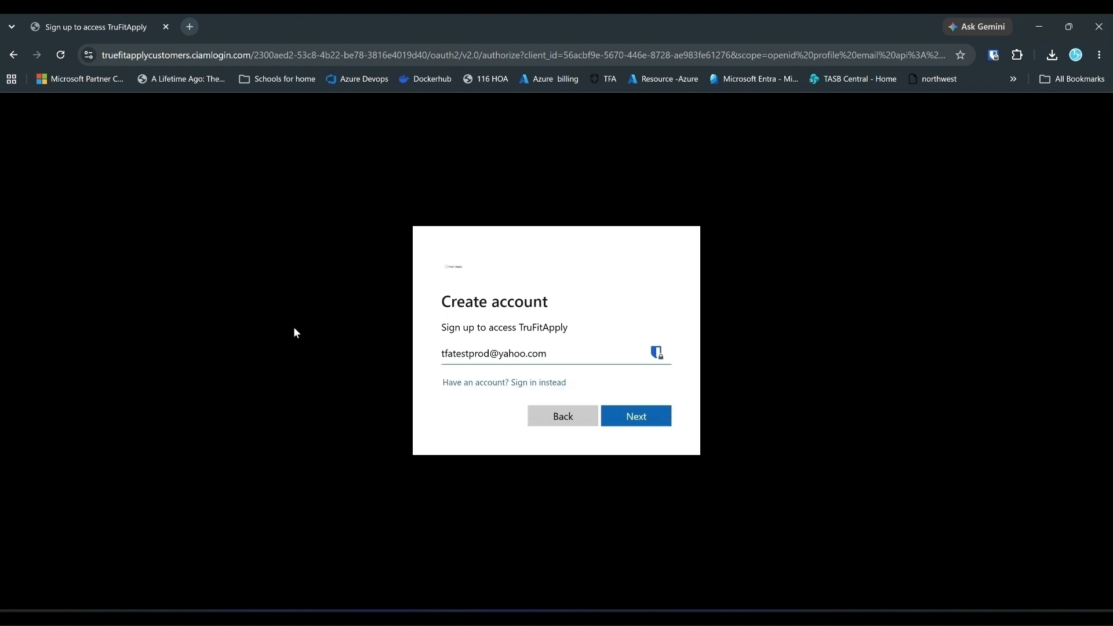
left_click(621, 419)
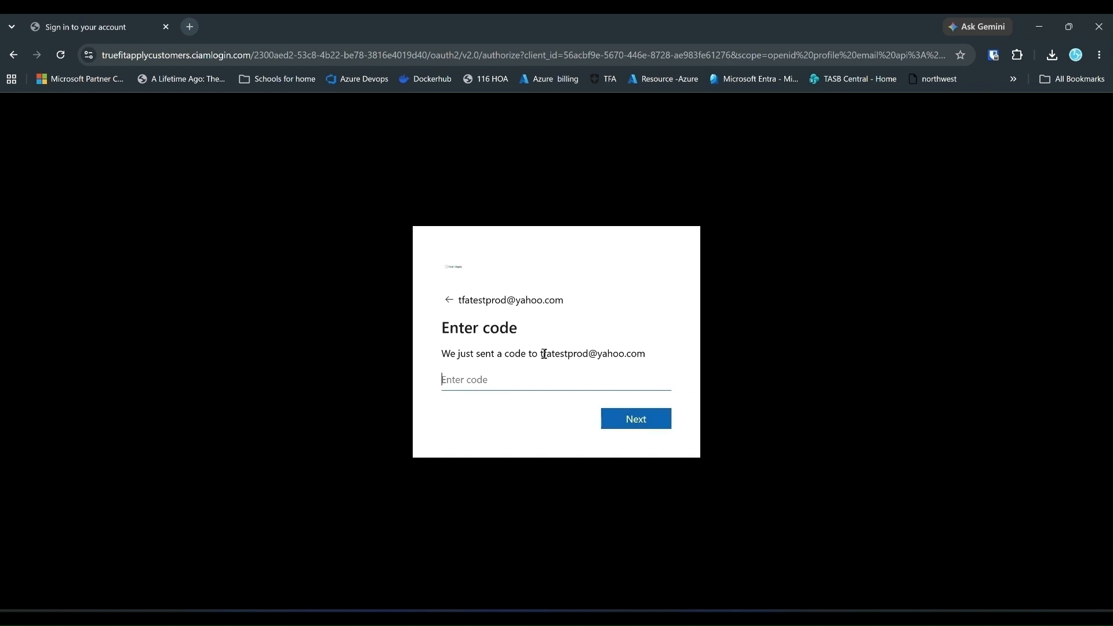
key("alt+Tab")
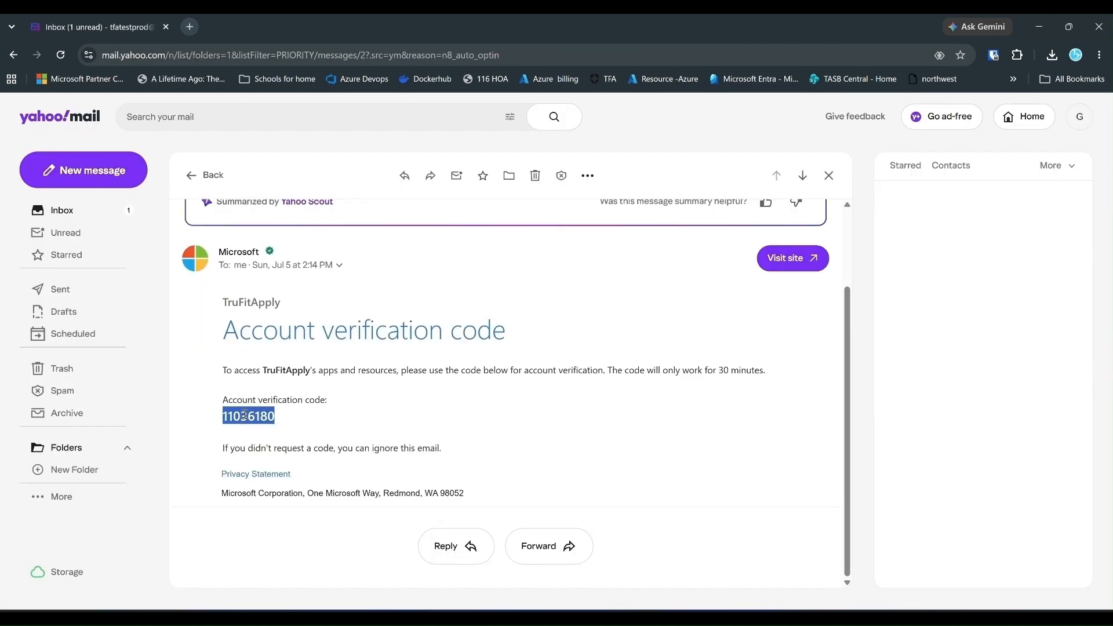
right_click(247, 417)
left_click(297, 199)
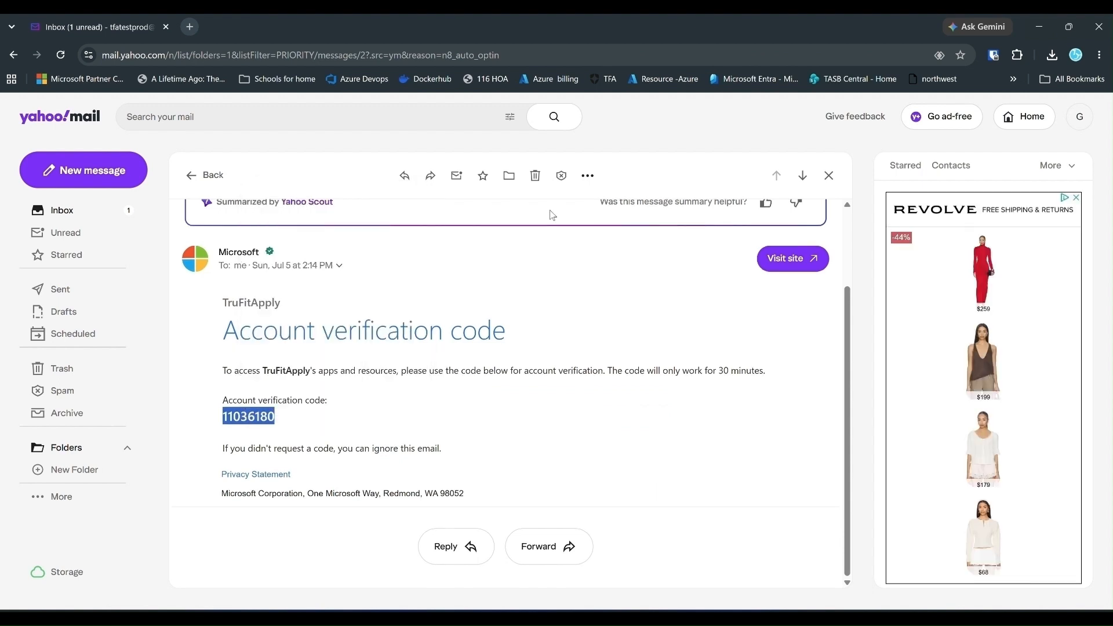
left_click(1039, 26)
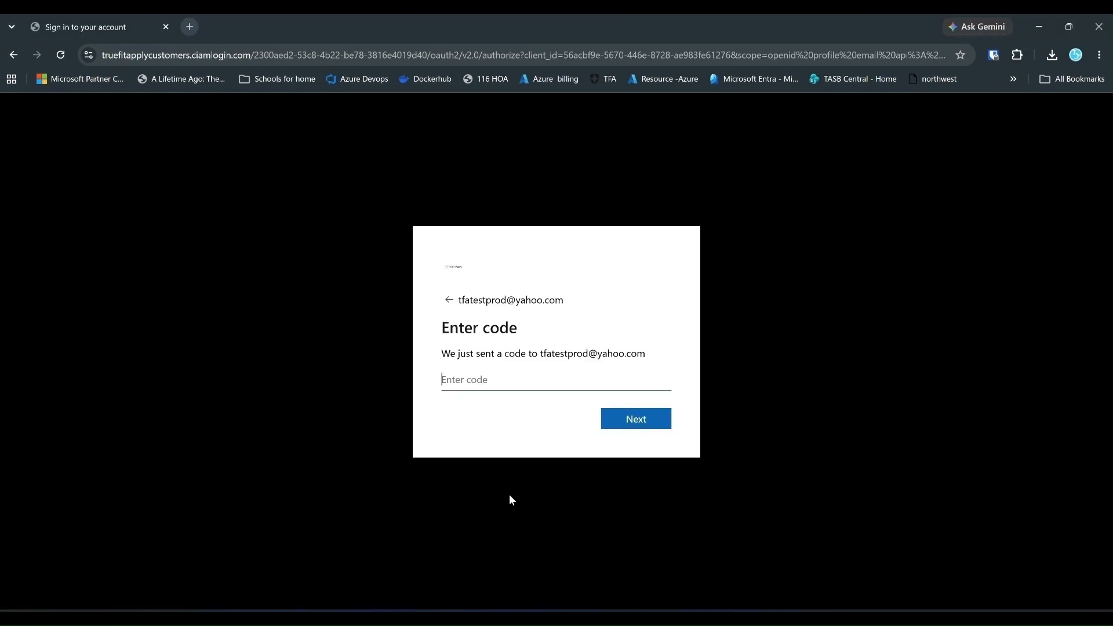
Paste in the e-mailed verification code and submit it
left_click(449, 378)
key("ctrl+v")
left_click(635, 421)
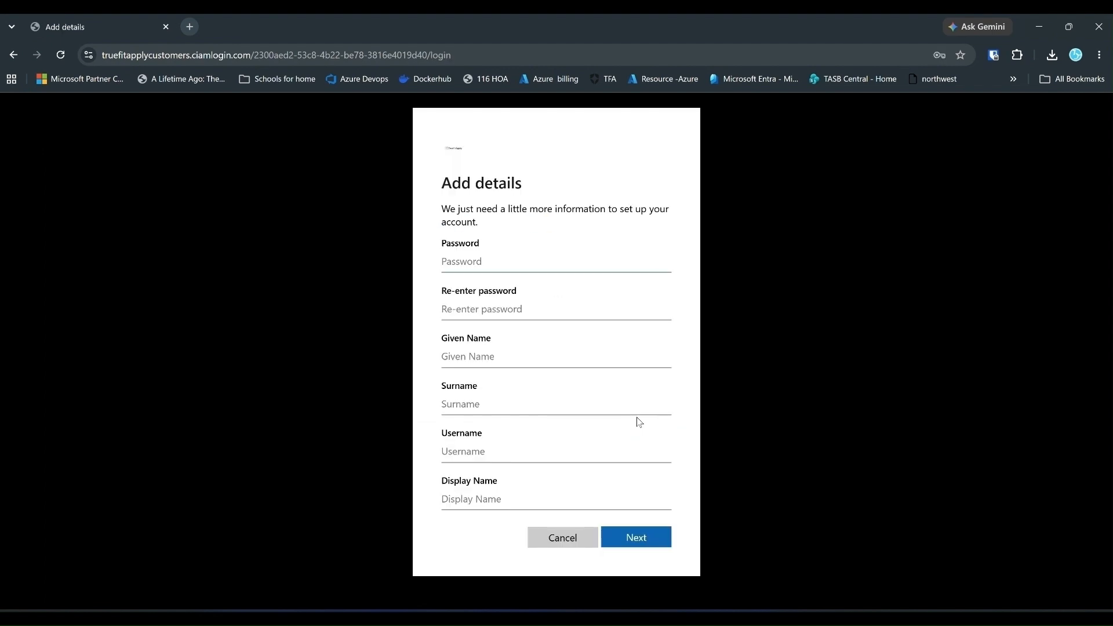
Set and confirm the account password, and fill in the given name and surname
key("ctrl+v")
key("Tab")
key("ctrl+v")
left_click(544, 360)
type("Ghamai")
key("Tab")
type("Khuram")
left_click(641, 541)
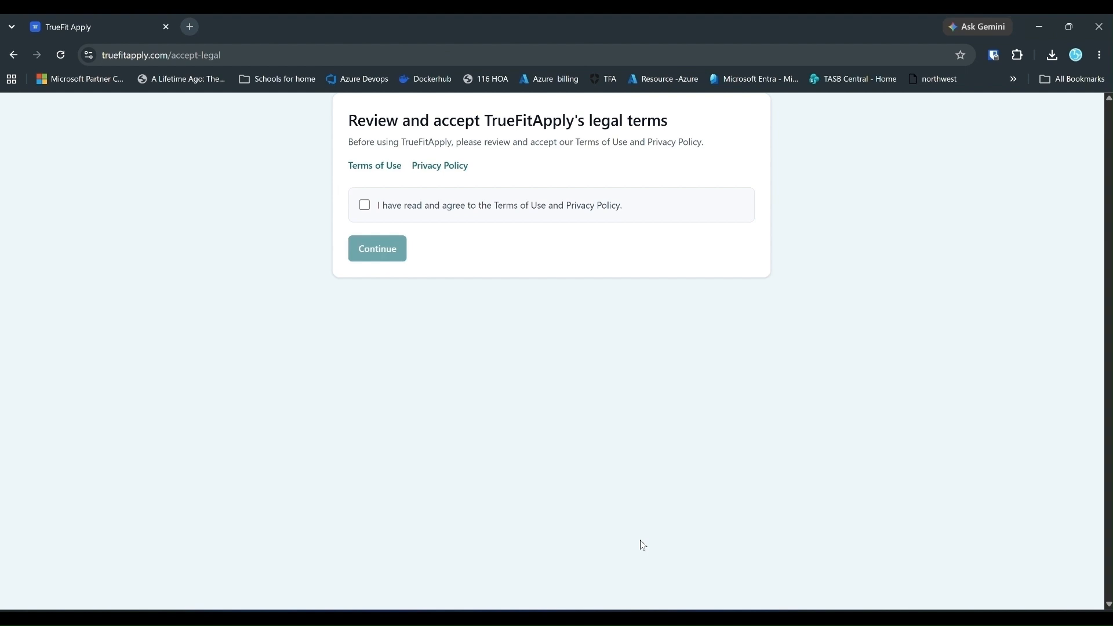
Read through the Terms of Use and return to the legal terms page
left_click(368, 170)
scroll(320, 281, "down", 10)
scroll(320, 281, "down", 15)
left_click(252, 193)
Read through the Privacy Policy, then agree to both documents and continue to the Dashboard
left_click(440, 167)
scroll(396, 352, "down", 5)
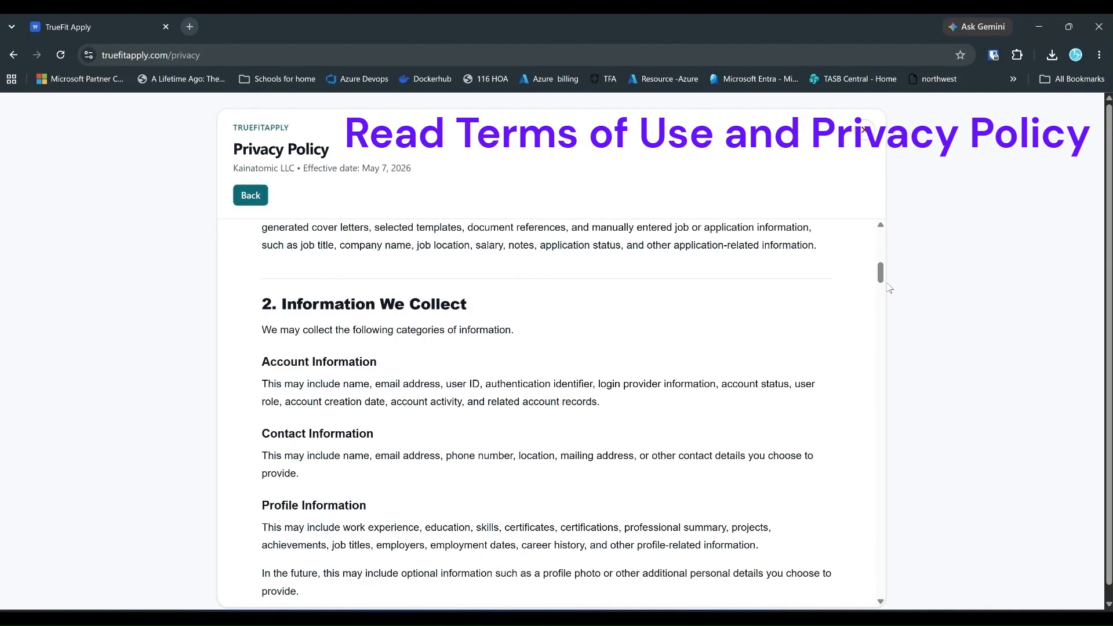
scroll(895, 291, "down", 20)
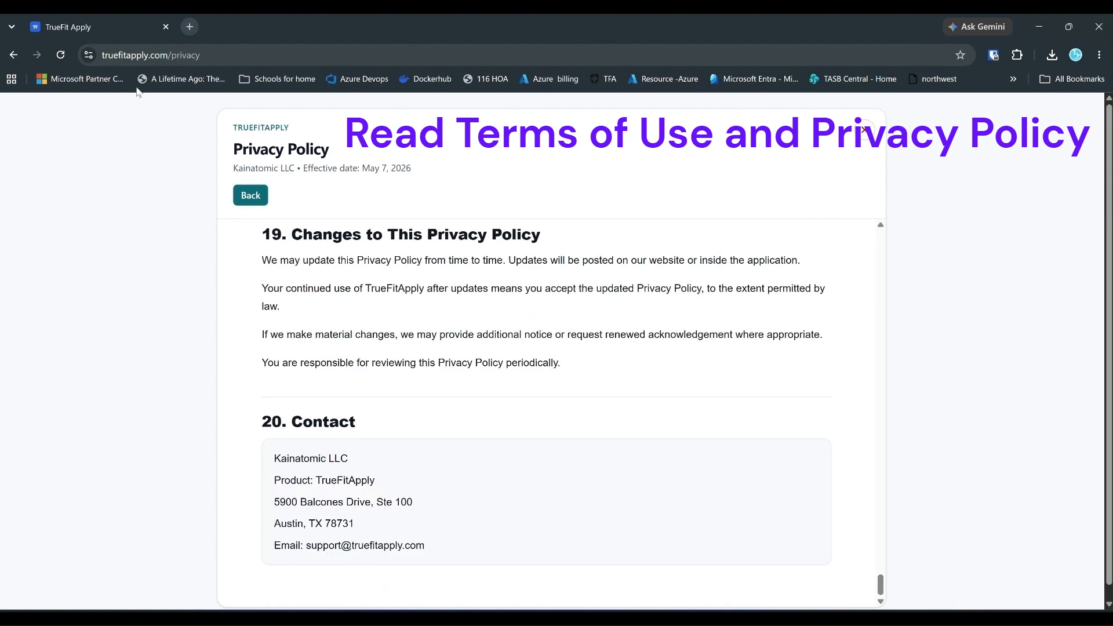
left_click(248, 195)
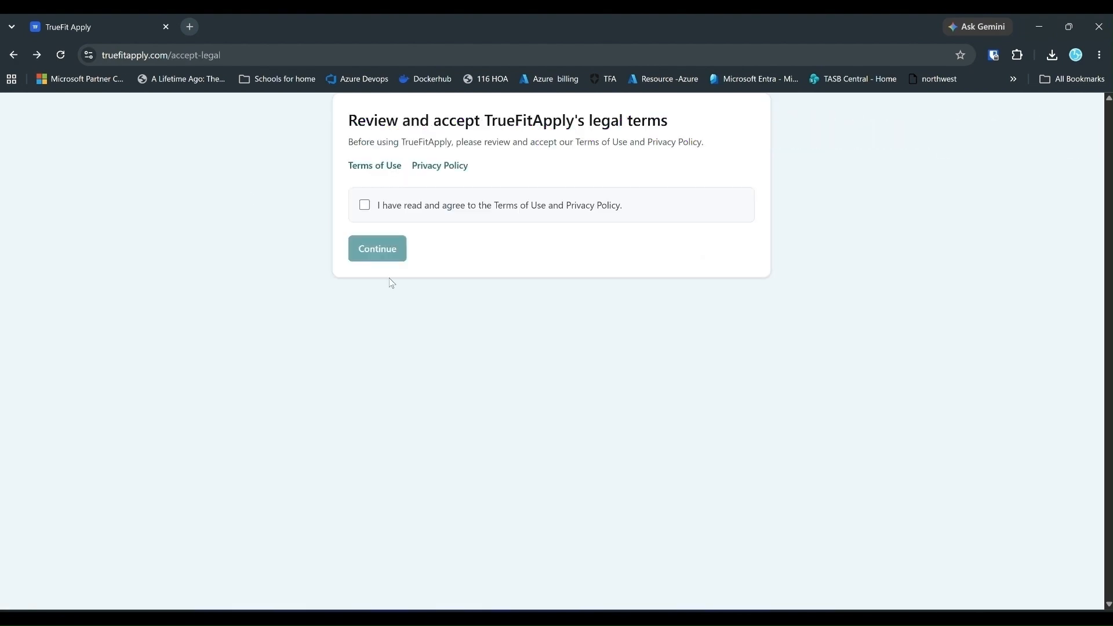
left_click(364, 205)
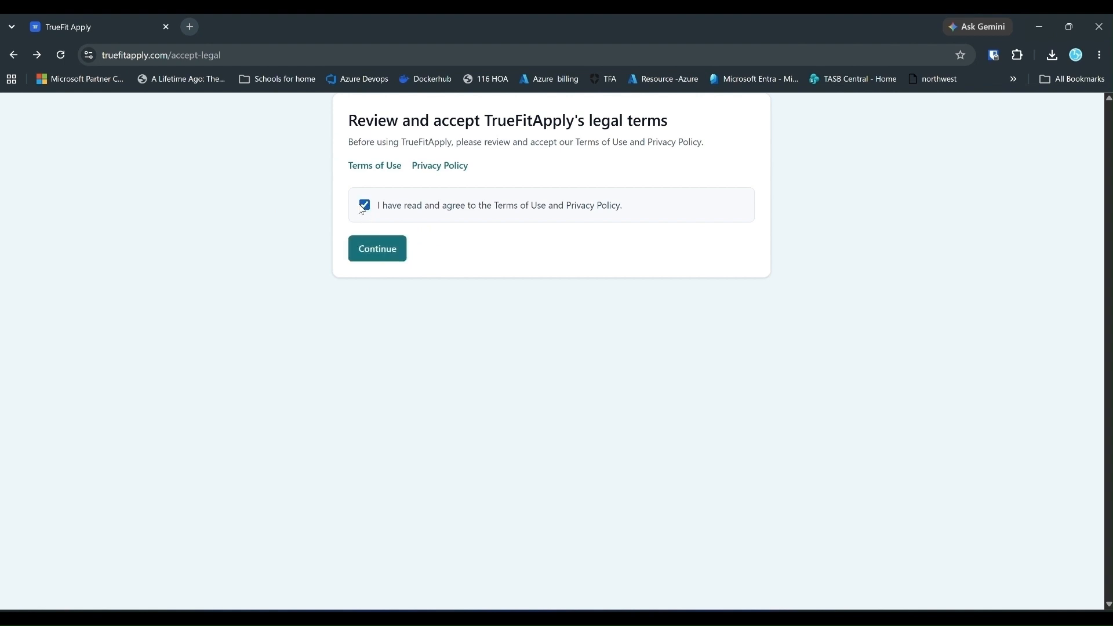
left_click(371, 251)
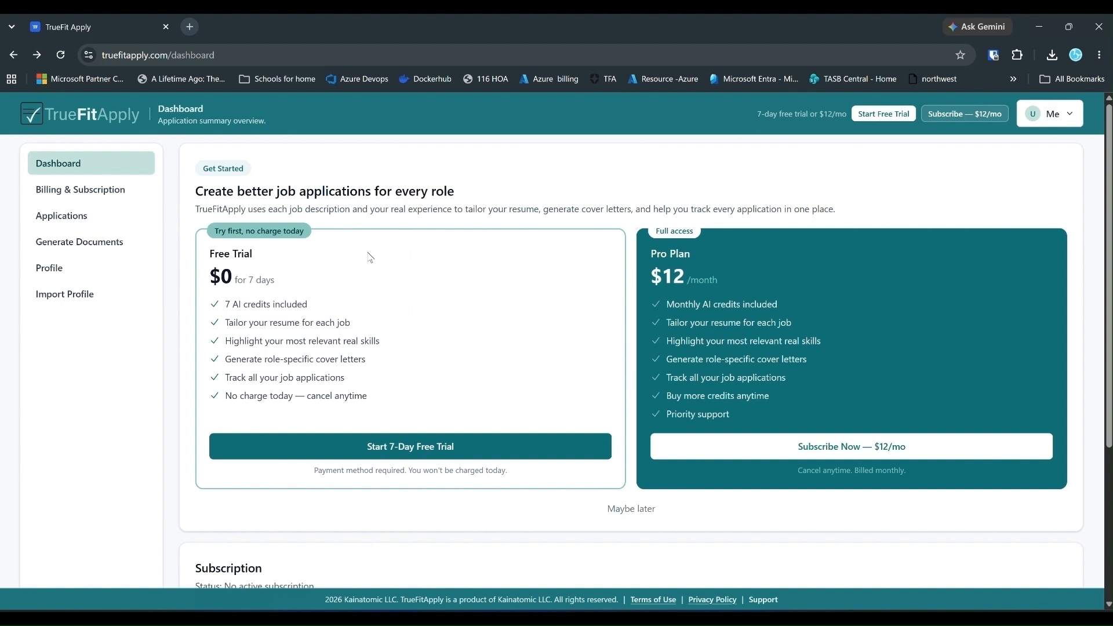
Pay by card with Texas billing details for the 7-day free trial, not saving to Link
left_click(376, 450)
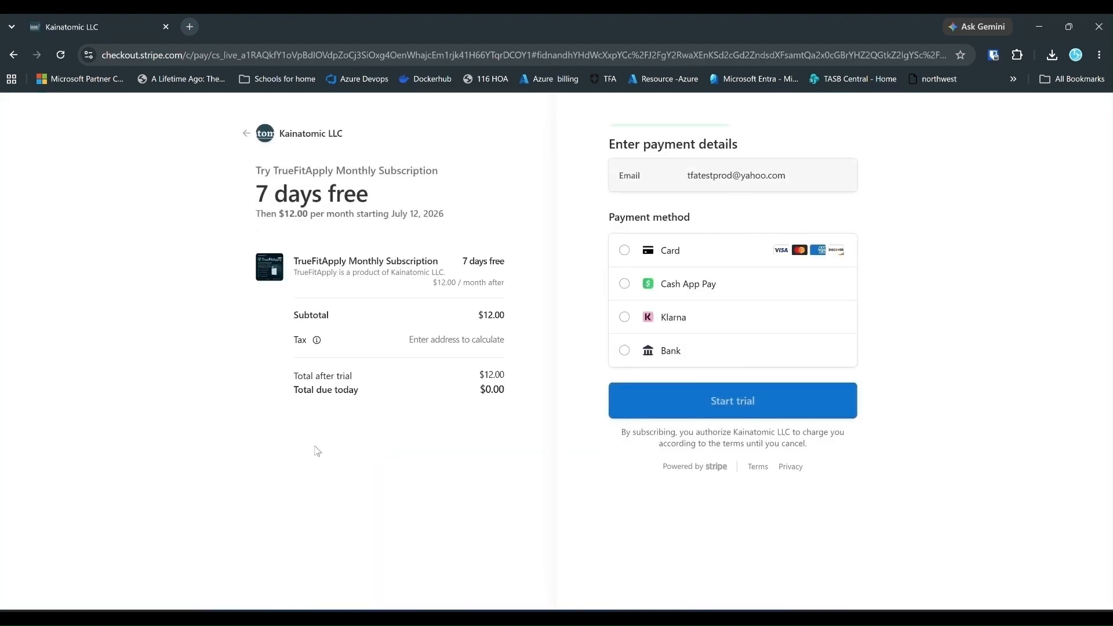
left_click(624, 321)
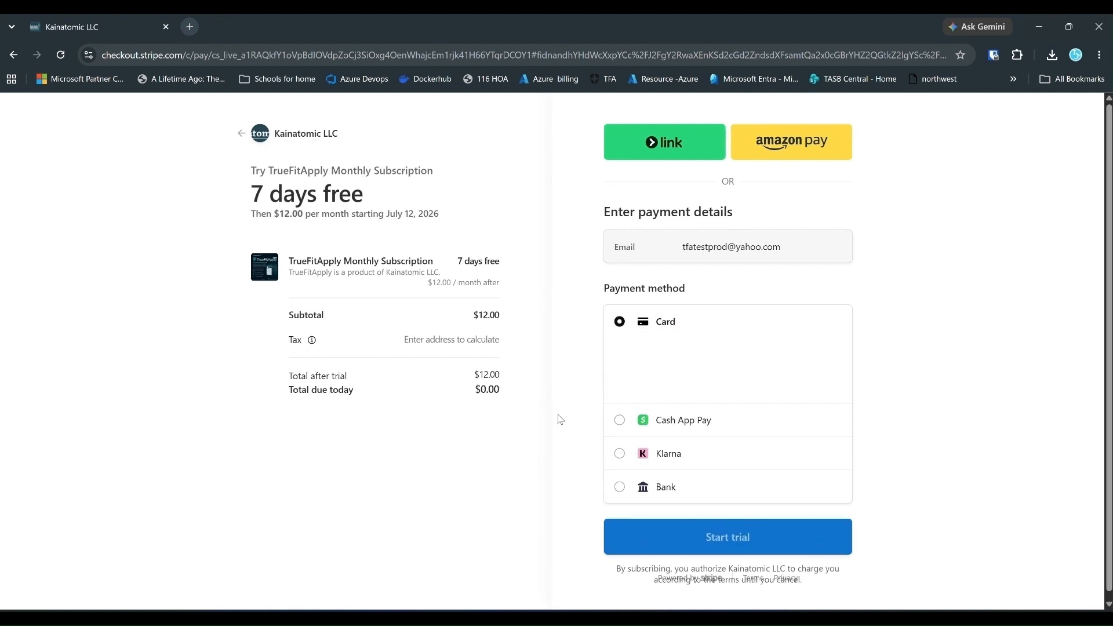
left_click(647, 366)
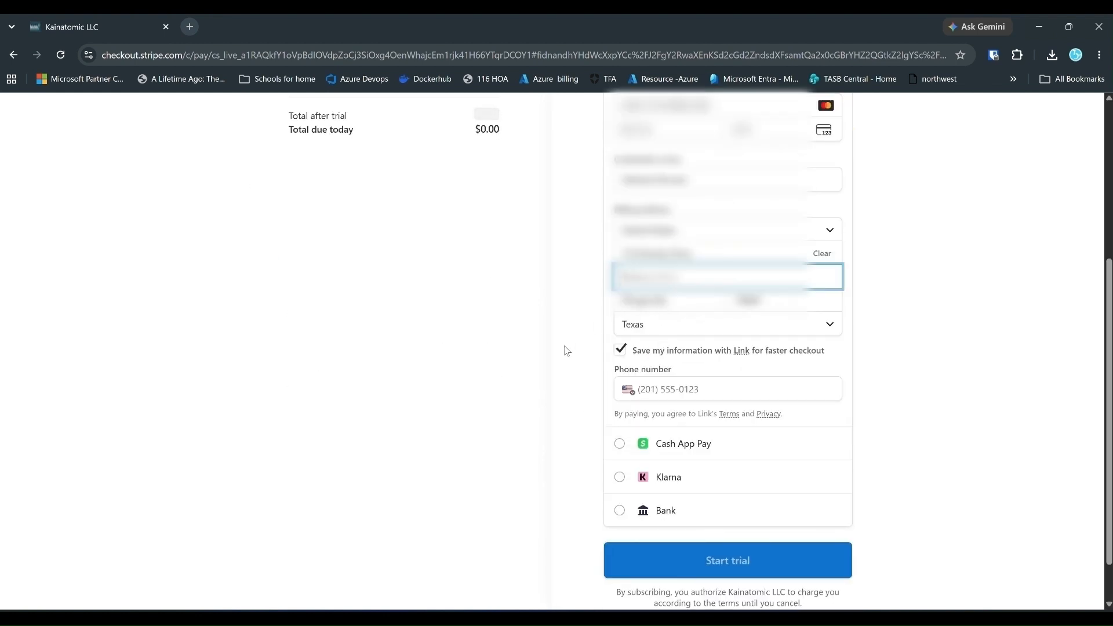
left_click(544, 330)
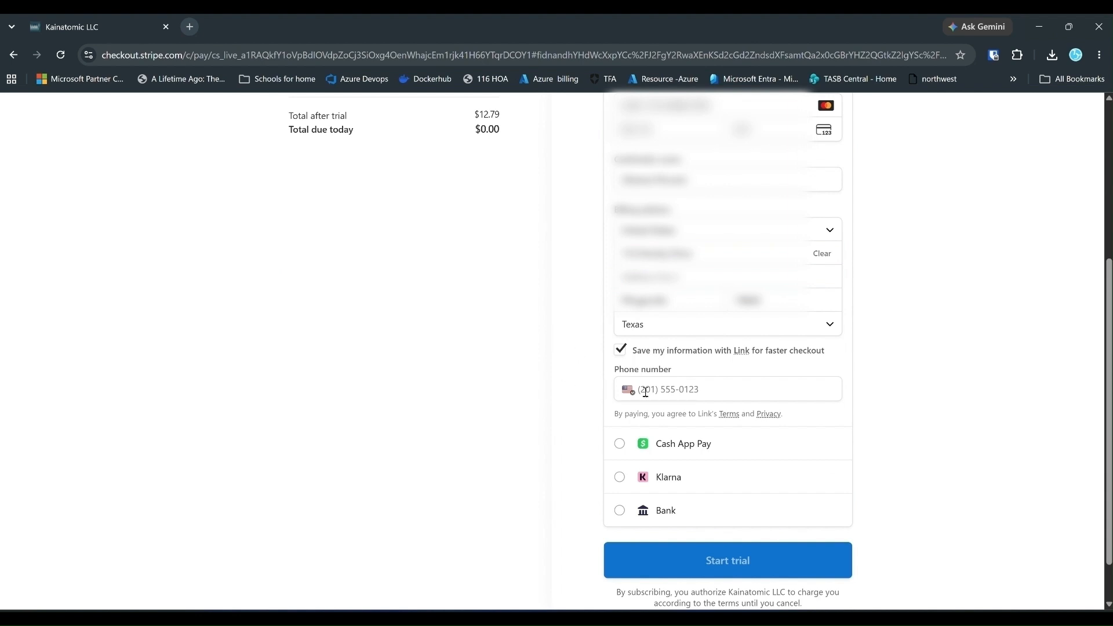
left_click(620, 349)
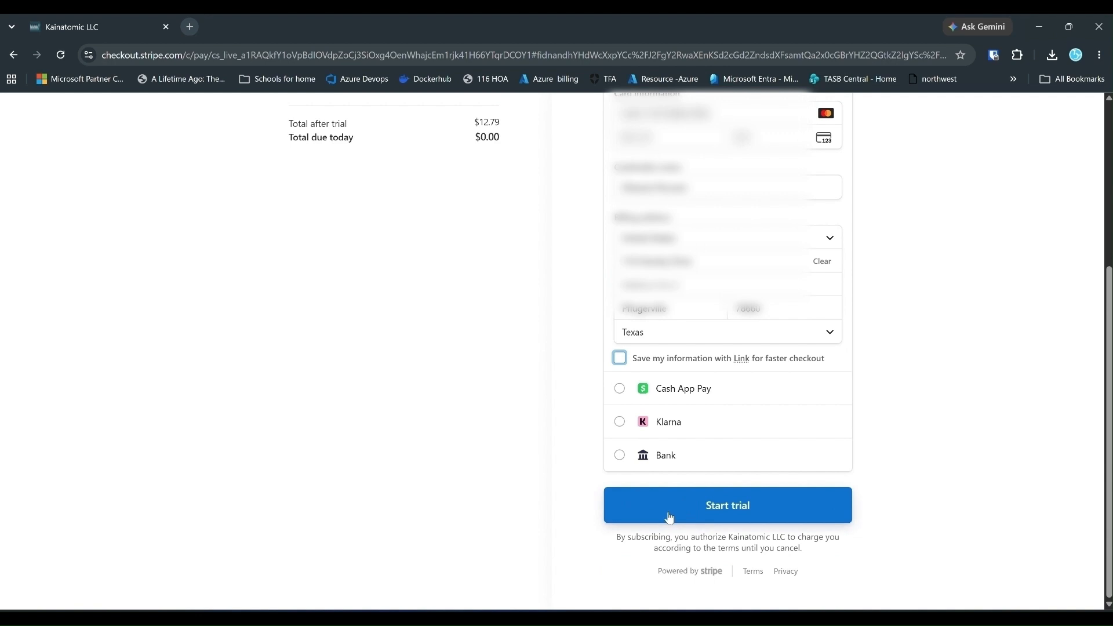
left_click(705, 522)
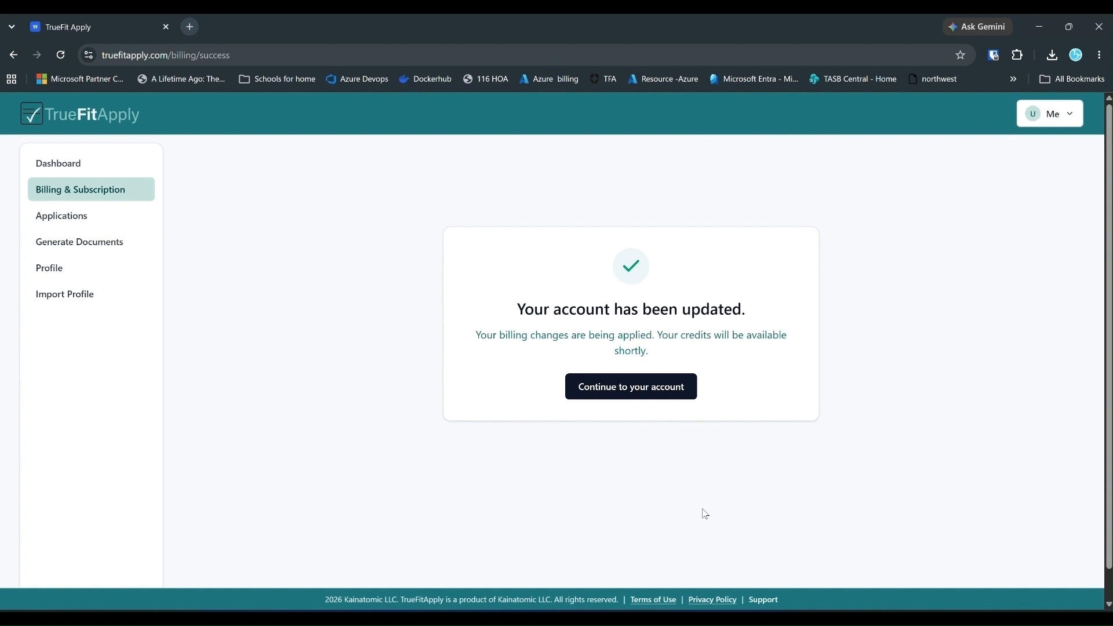
Continue past the trial confirmation, check the empty Profile Experience tab, and go to Import Profile
left_click(643, 394)
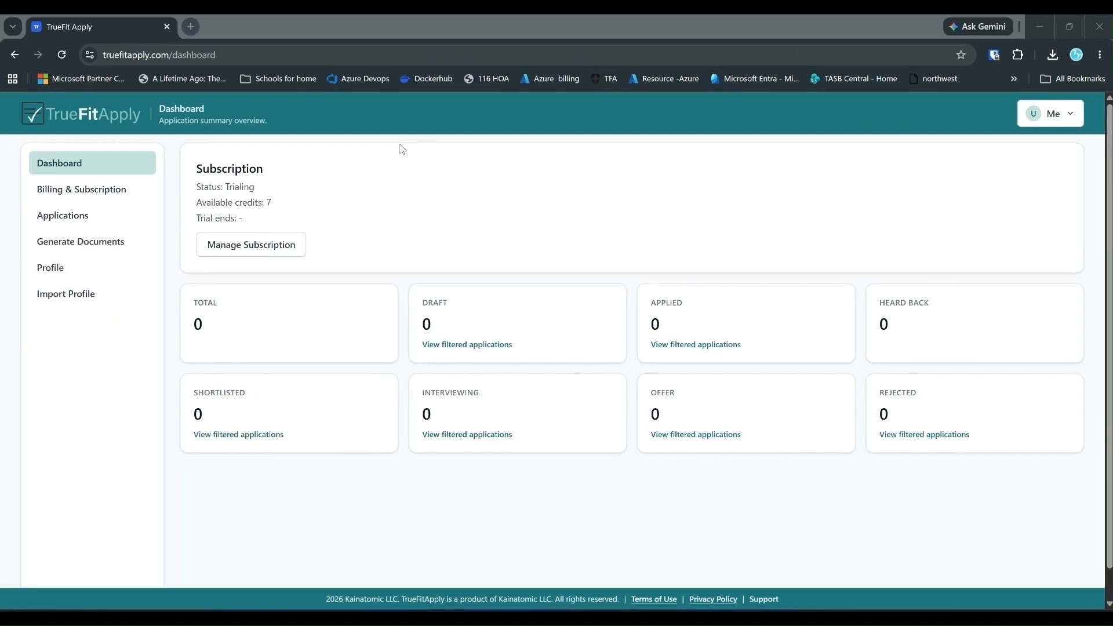
left_click(58, 277)
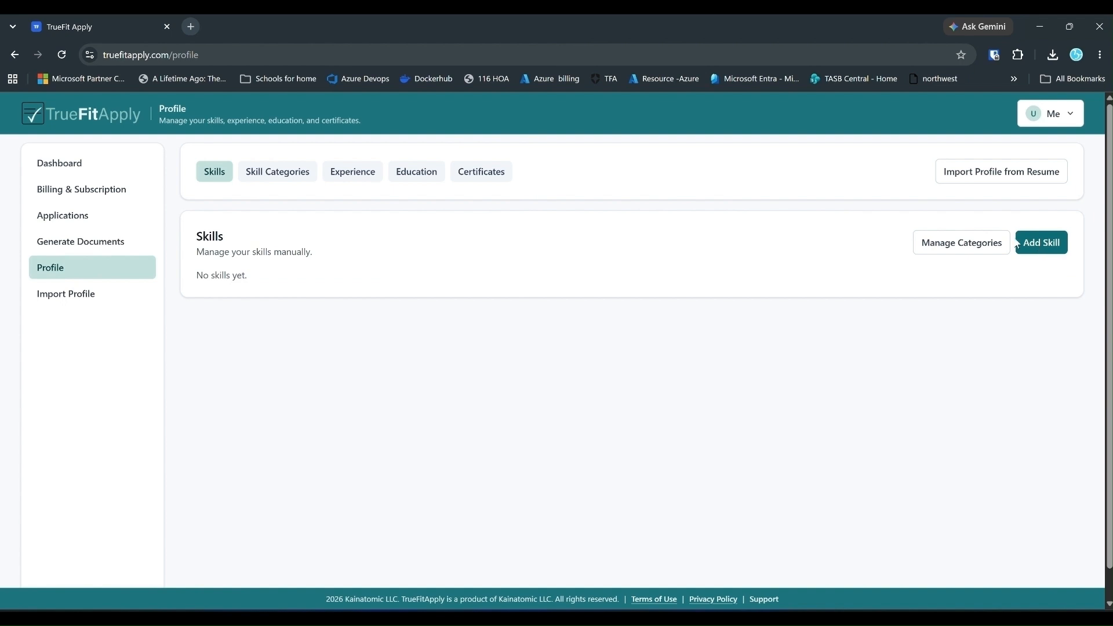
left_click(356, 163)
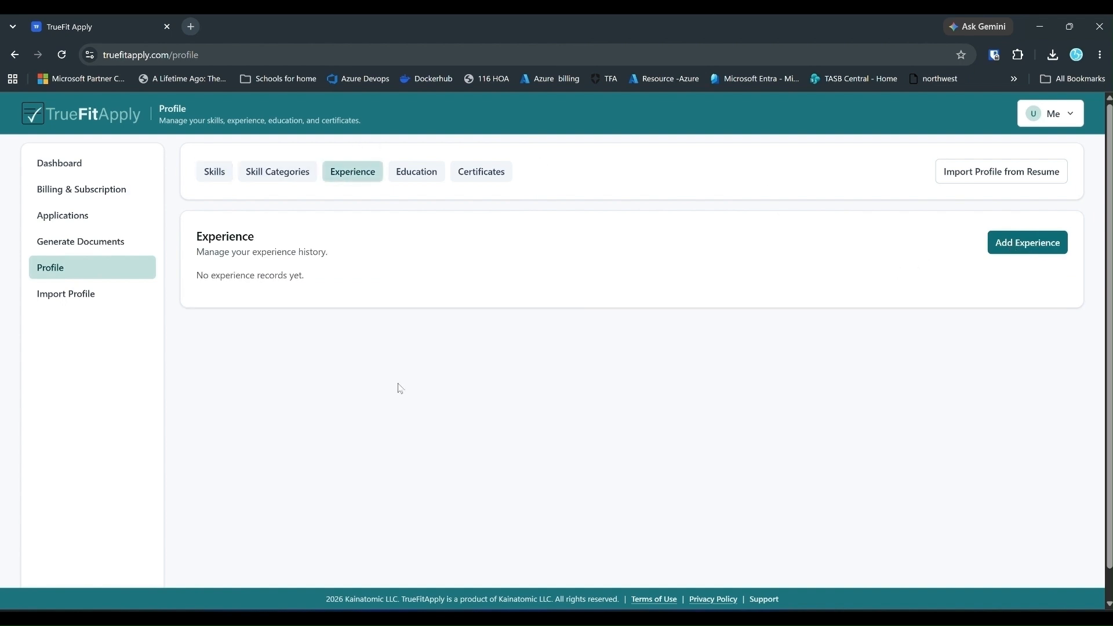
left_click(73, 299)
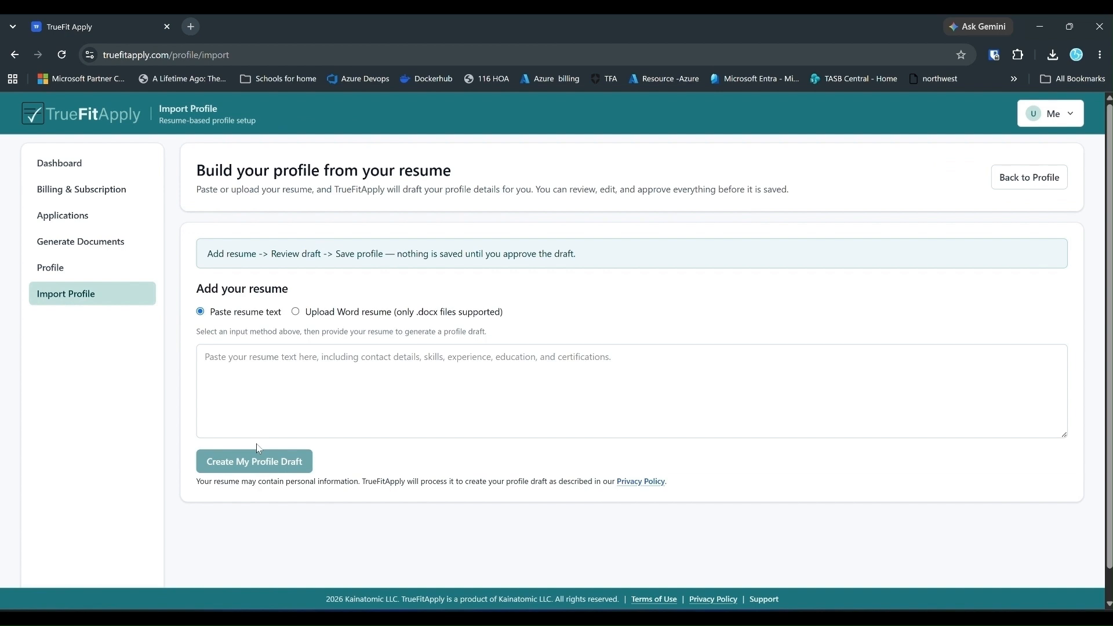
Choose the Word upload option and attach GhamaiResume.docx from Downloads > Resume
left_click(247, 370)
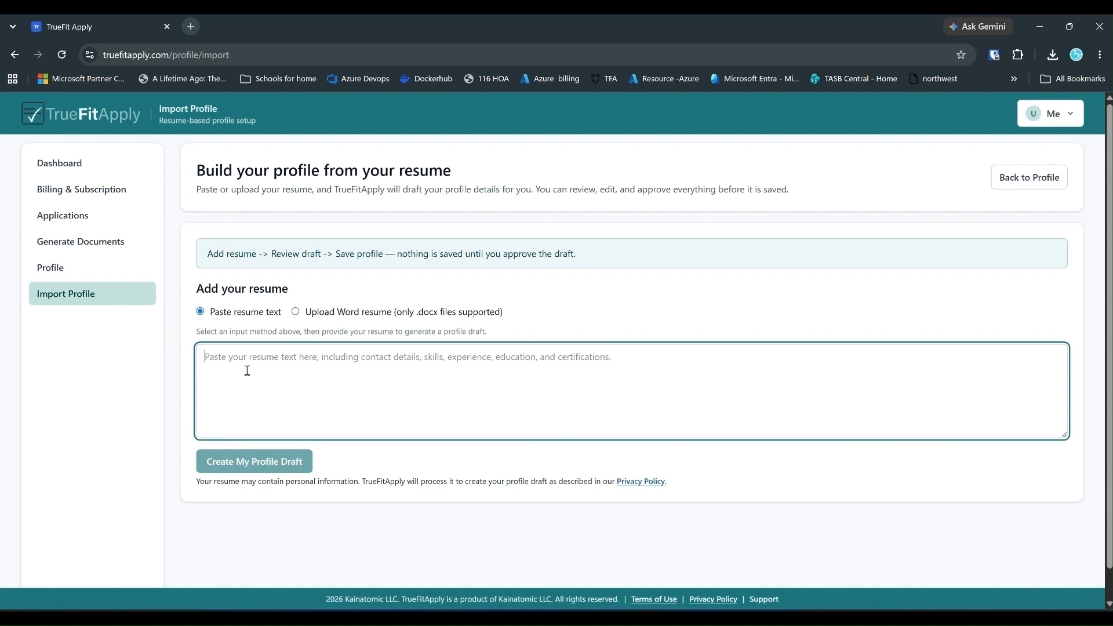
left_click(295, 312)
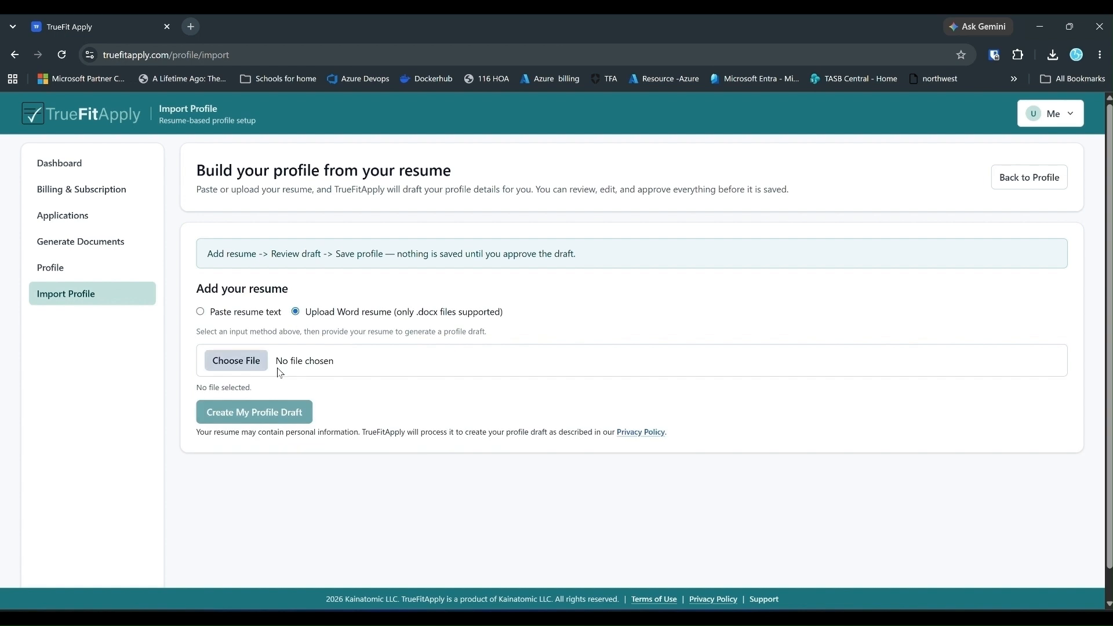
left_click(236, 362)
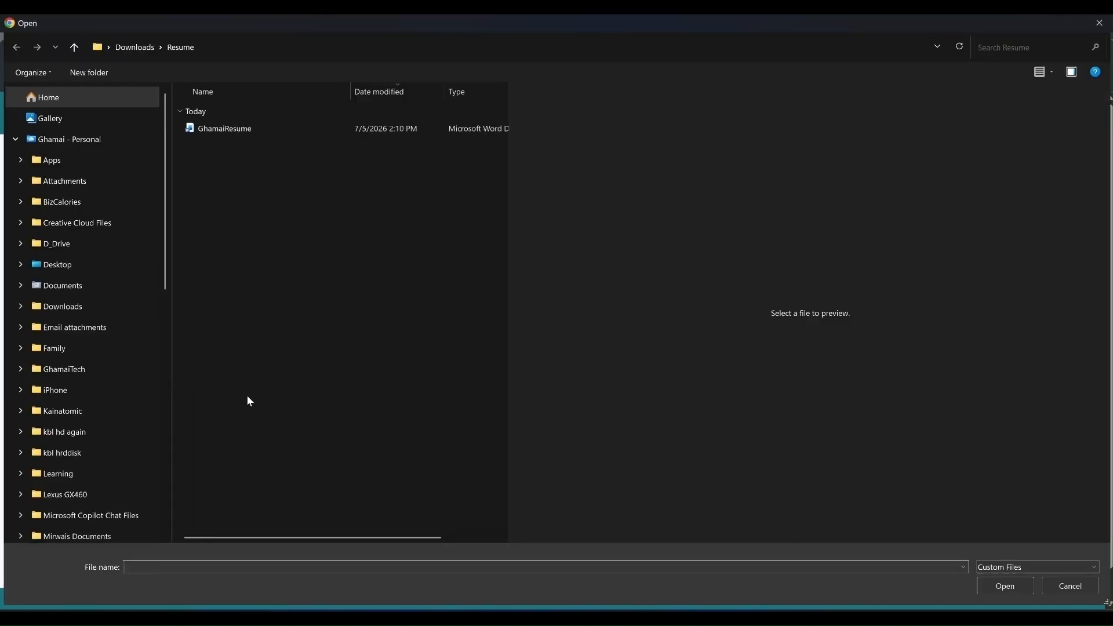
left_click(242, 133)
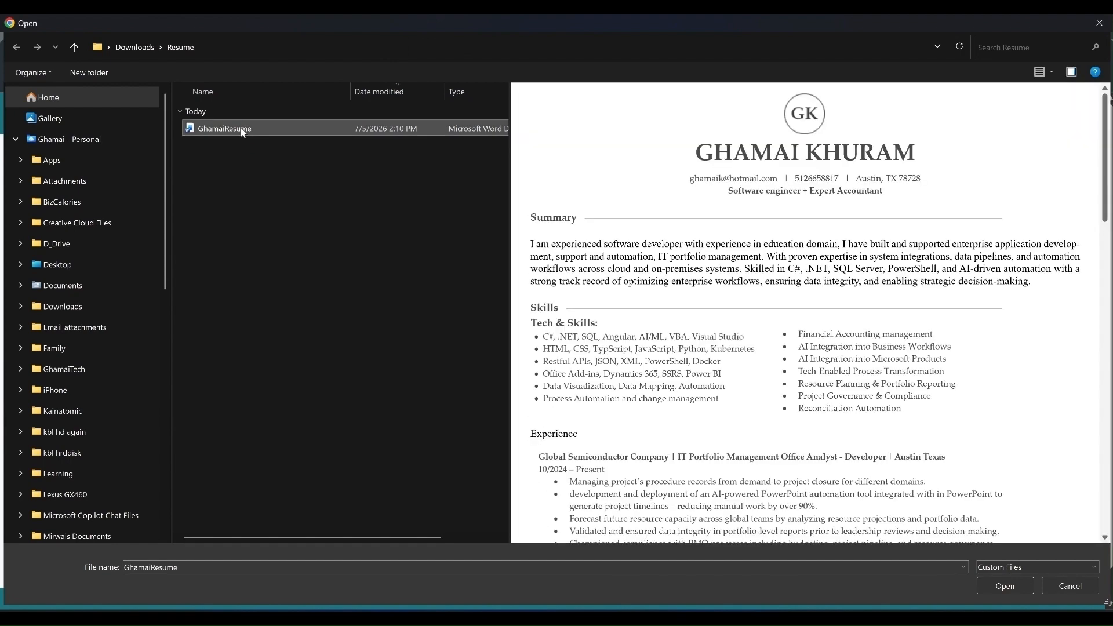
double_click(241, 129)
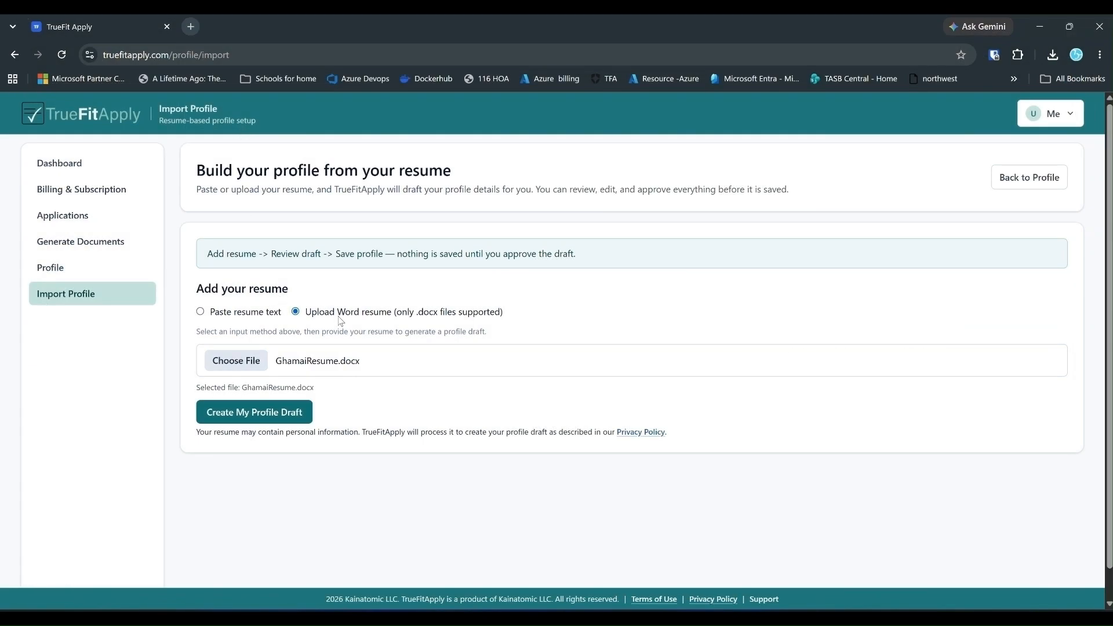
Generate the profile draft from the resume and delete its JSON skill, leaving 34 skills
left_click(262, 416)
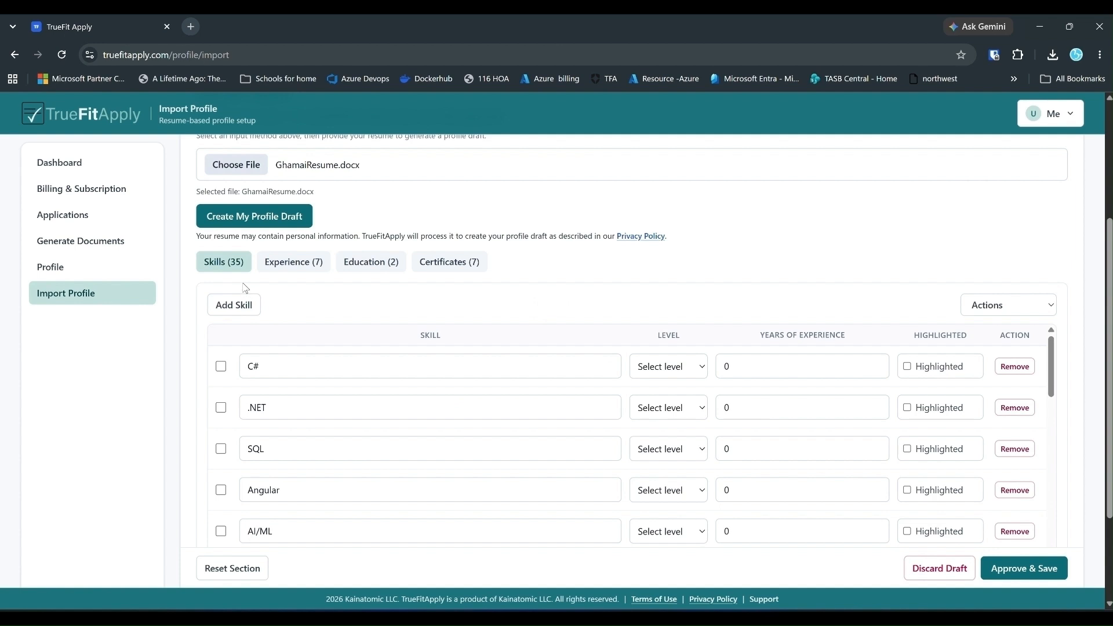
scroll(350, 442, "down", 5)
scroll(353, 444, "down", 6)
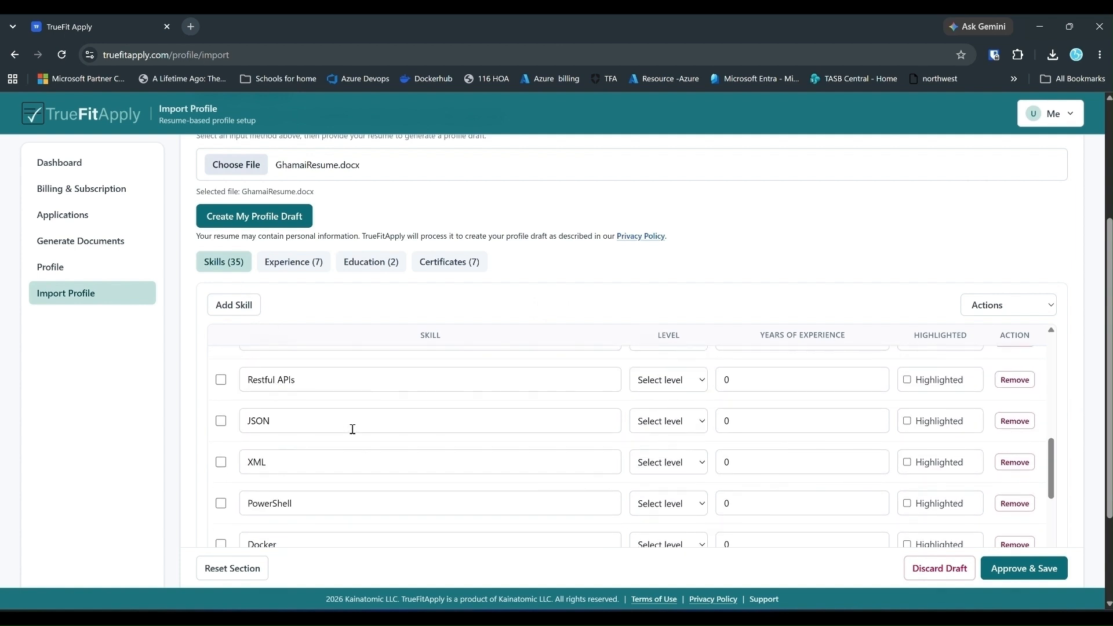
left_click(1015, 421)
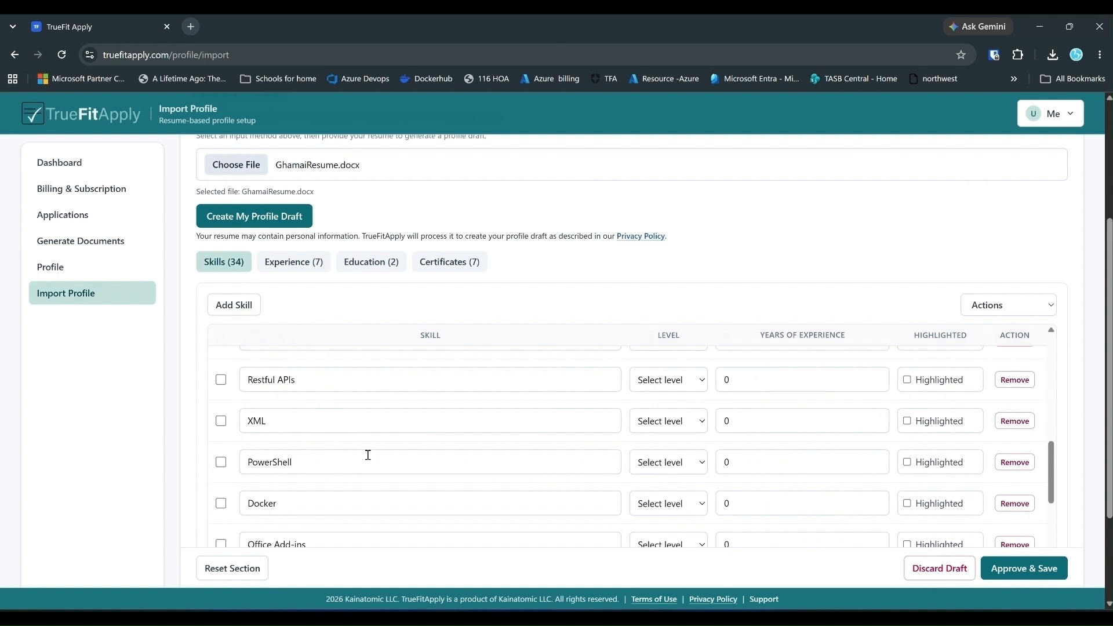
scroll(367, 484, "up", 3)
left_click(232, 305)
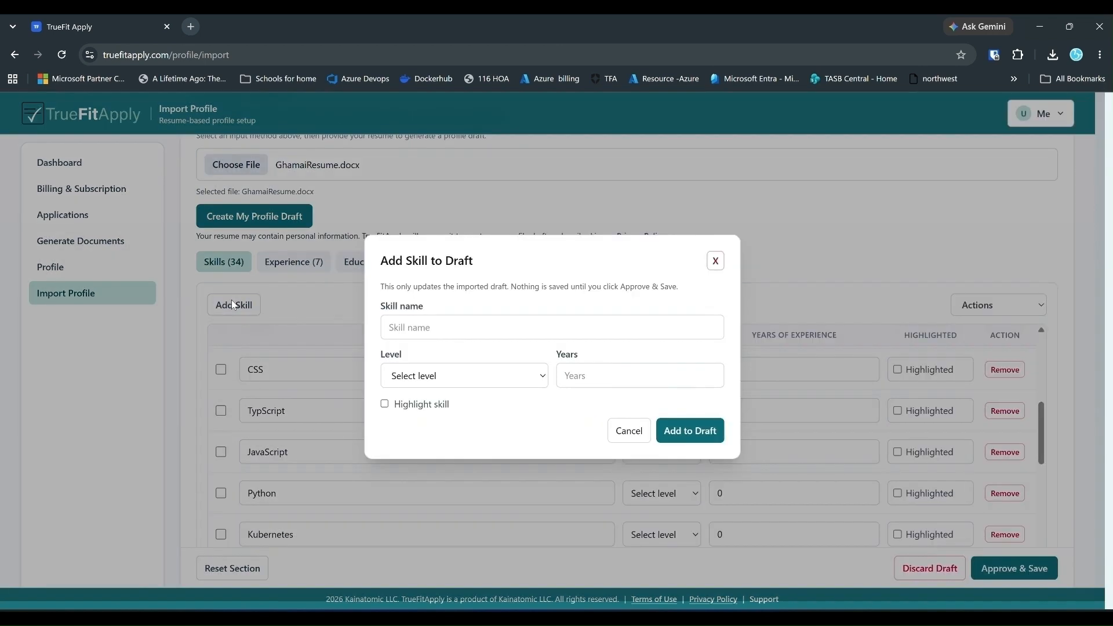
Add 'Test Skill' to the draft at Intermediate level with 2 years
left_click(443, 327)
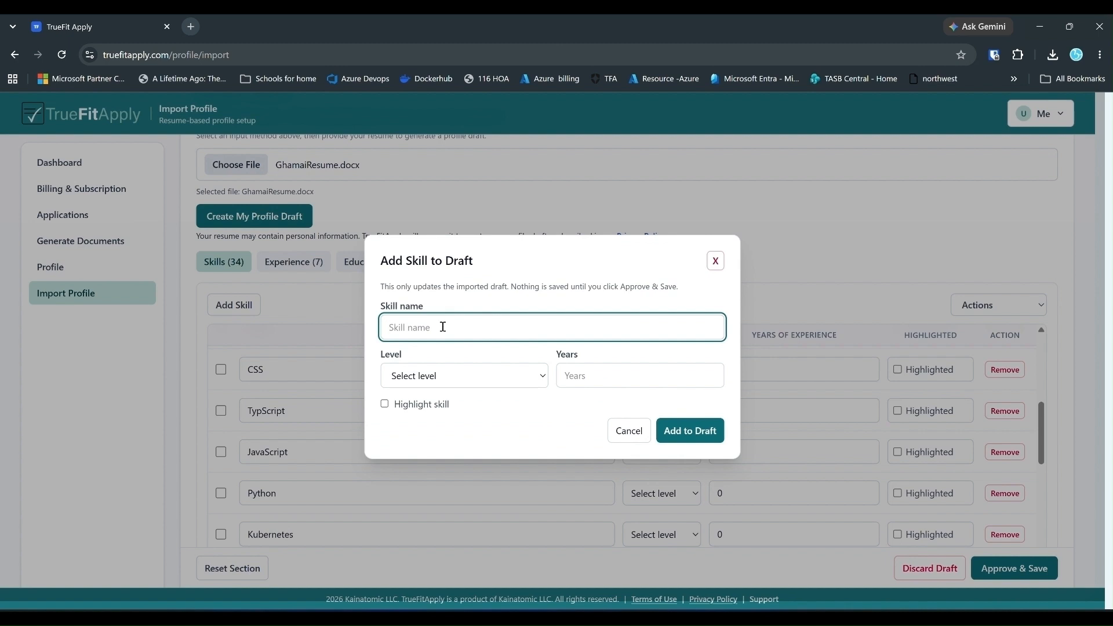
type("Test Skill")
left_click(448, 378)
left_click(418, 432)
left_click(580, 374)
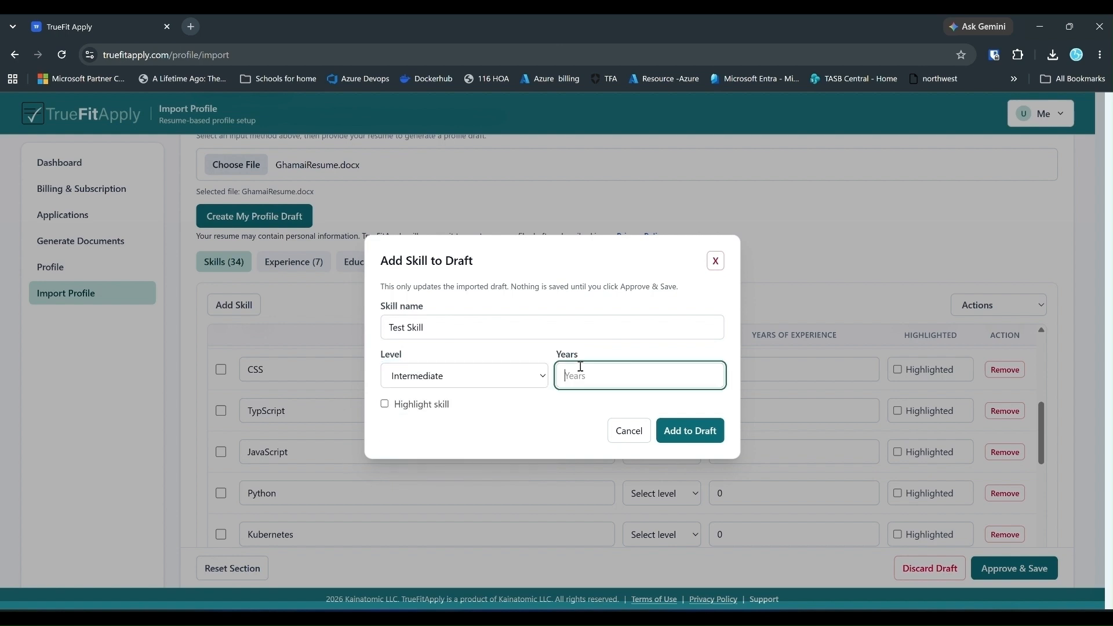
type("2")
left_click(676, 436)
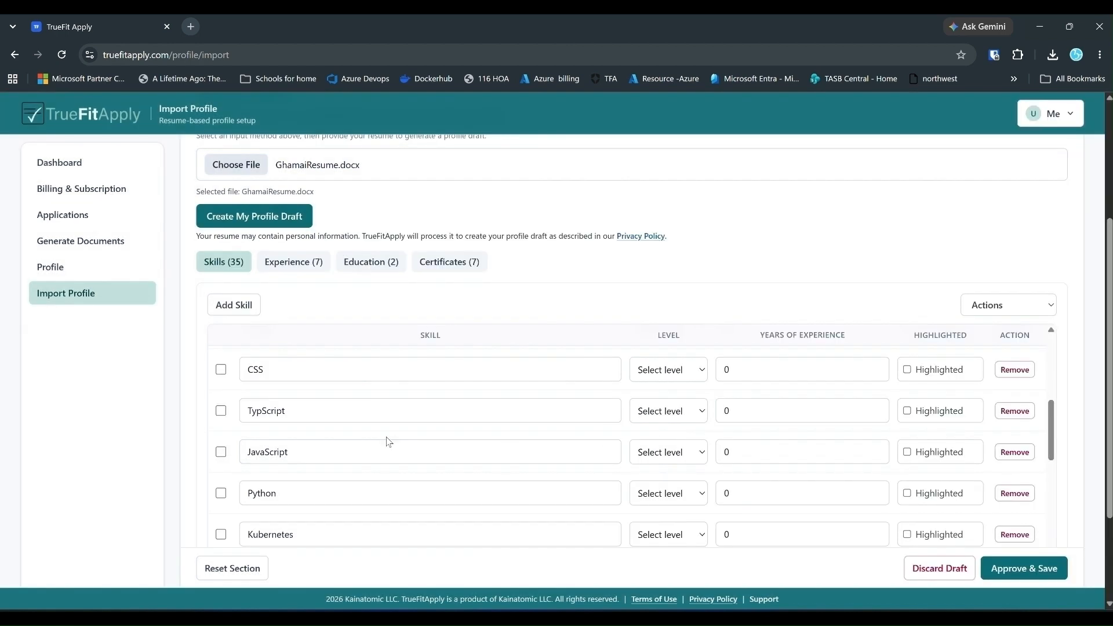
Confirm the draft now holds 35 skills and display its 7 Experience entries
scroll(385, 442, "down", 10)
scroll(403, 319, "down", 1)
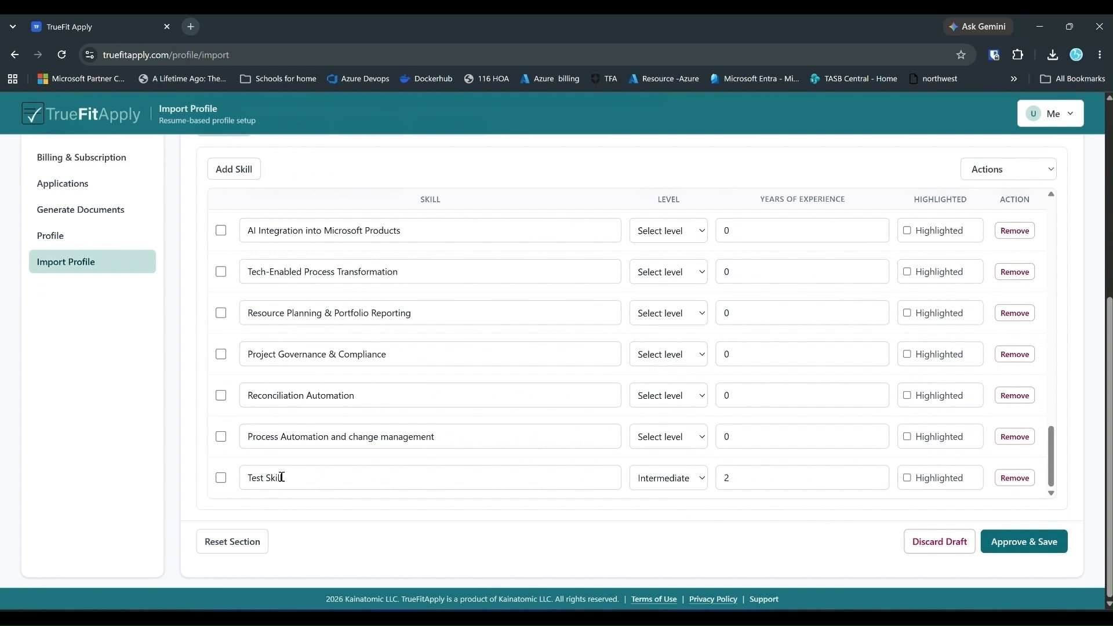
scroll(420, 385, "up", 20)
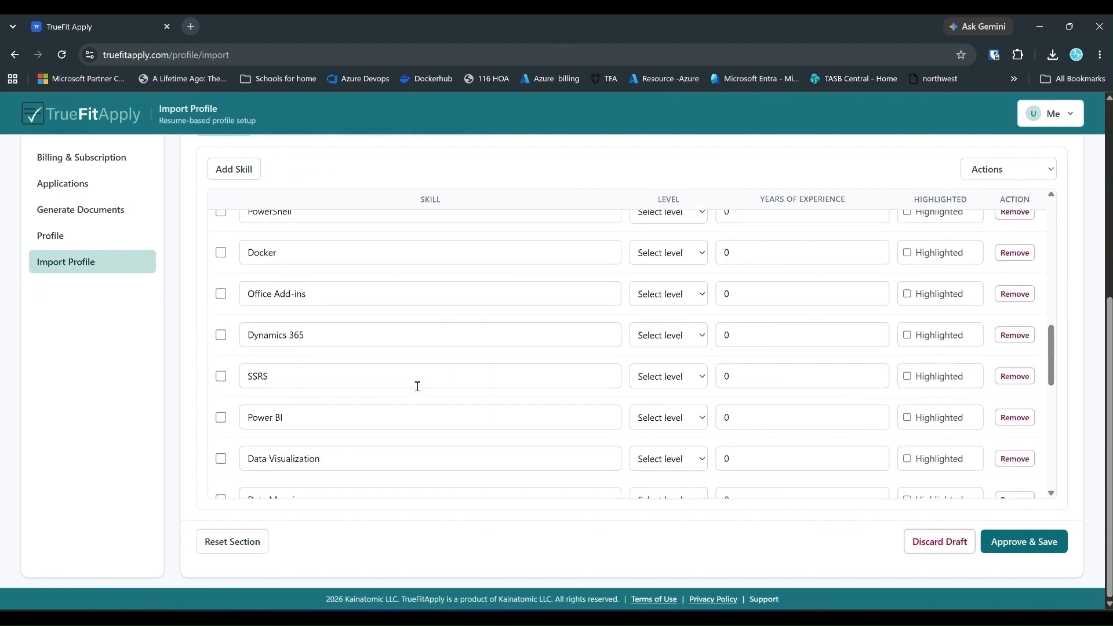
scroll(432, 385, "up", 6)
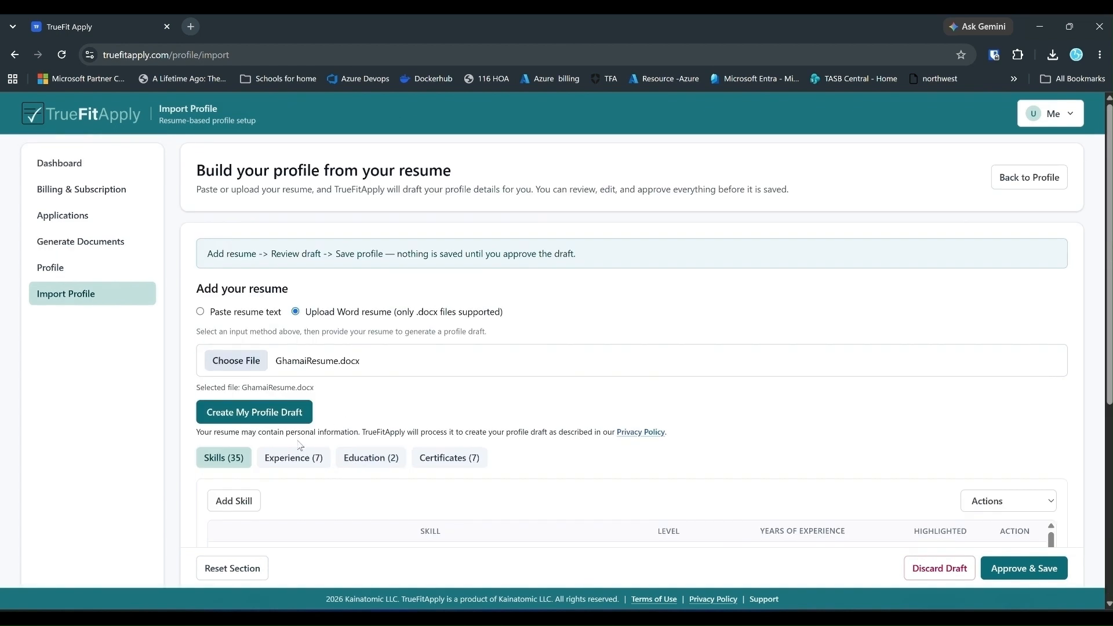
left_click(293, 457)
scroll(417, 401, "down", 5)
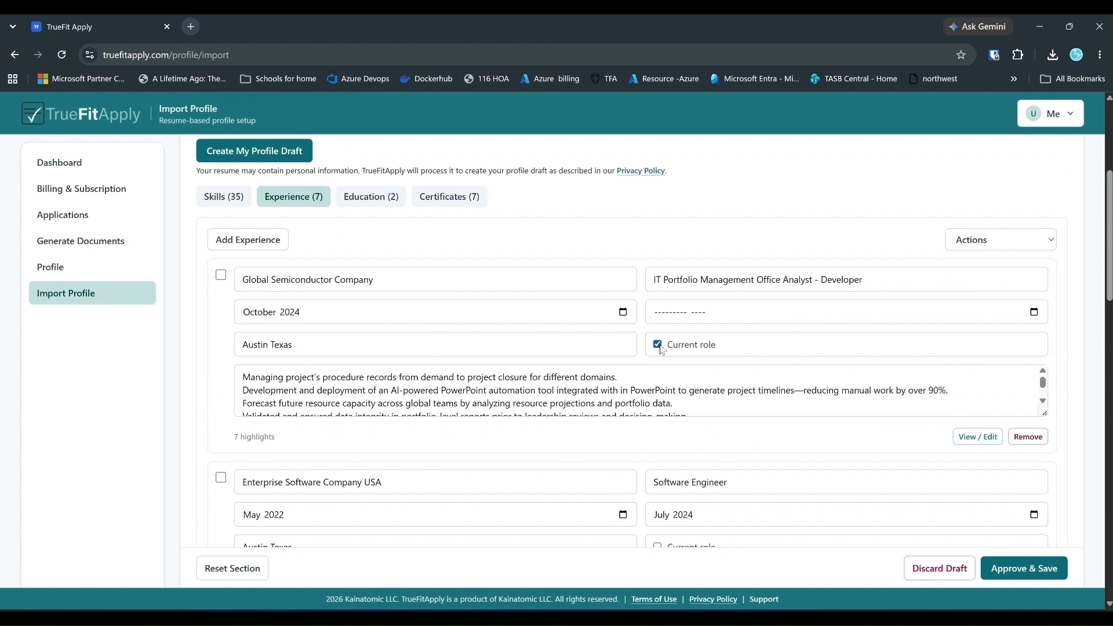
Review all seven imported experience entries and approve and save the profile draft
scroll(376, 374, "down", 2)
scroll(371, 416, "down", 3)
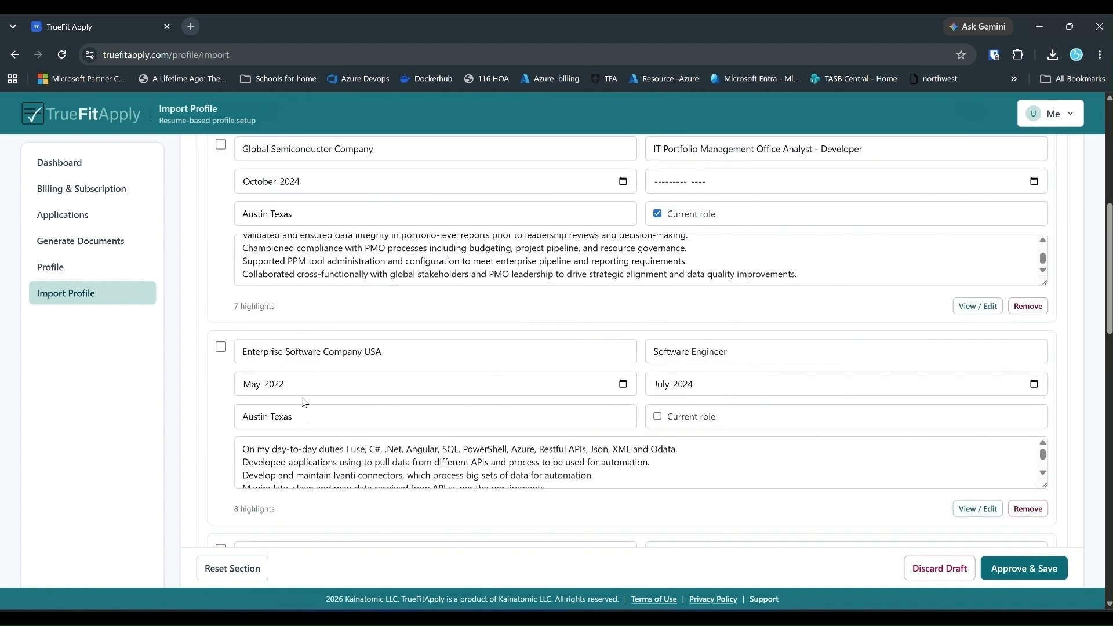
scroll(487, 426, "down", 3)
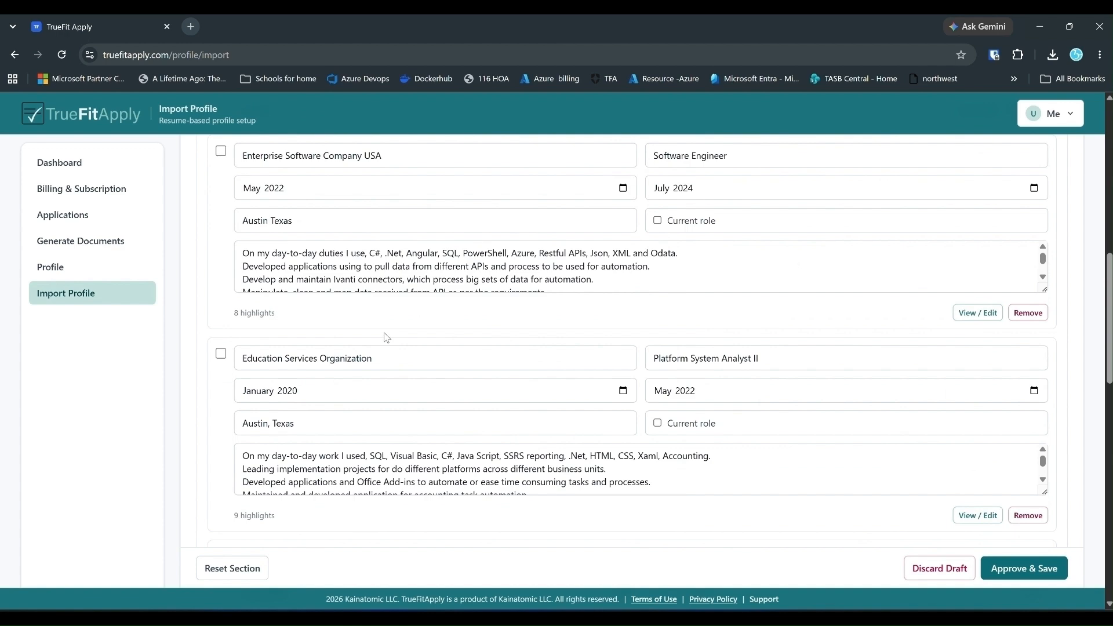
scroll(386, 336, "down", 1)
scroll(410, 373, "down", 5)
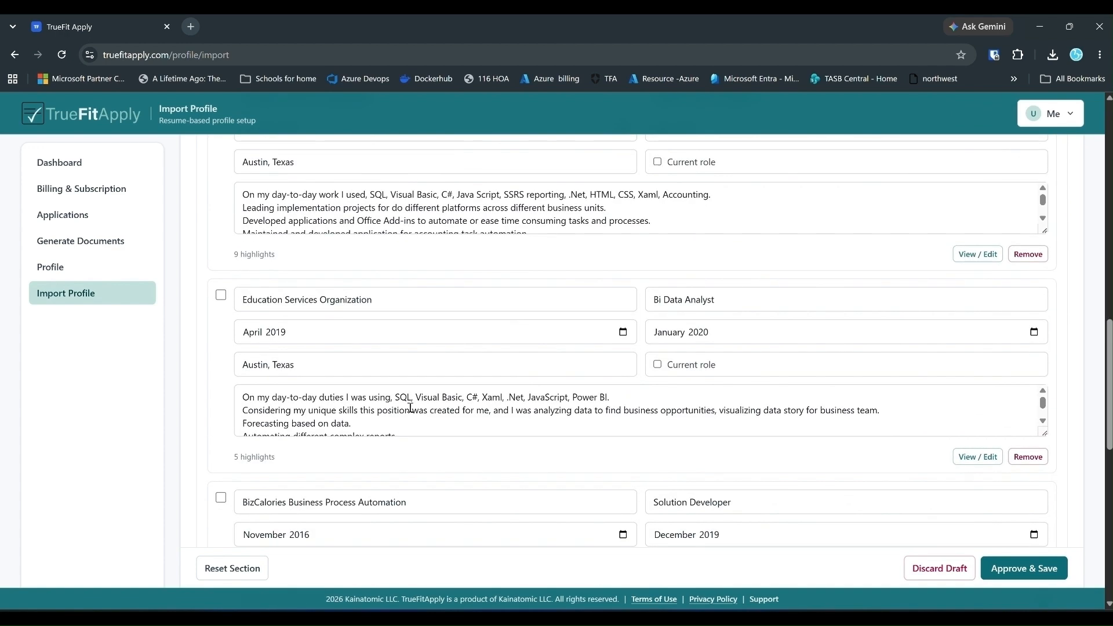
scroll(411, 401, "down", 7)
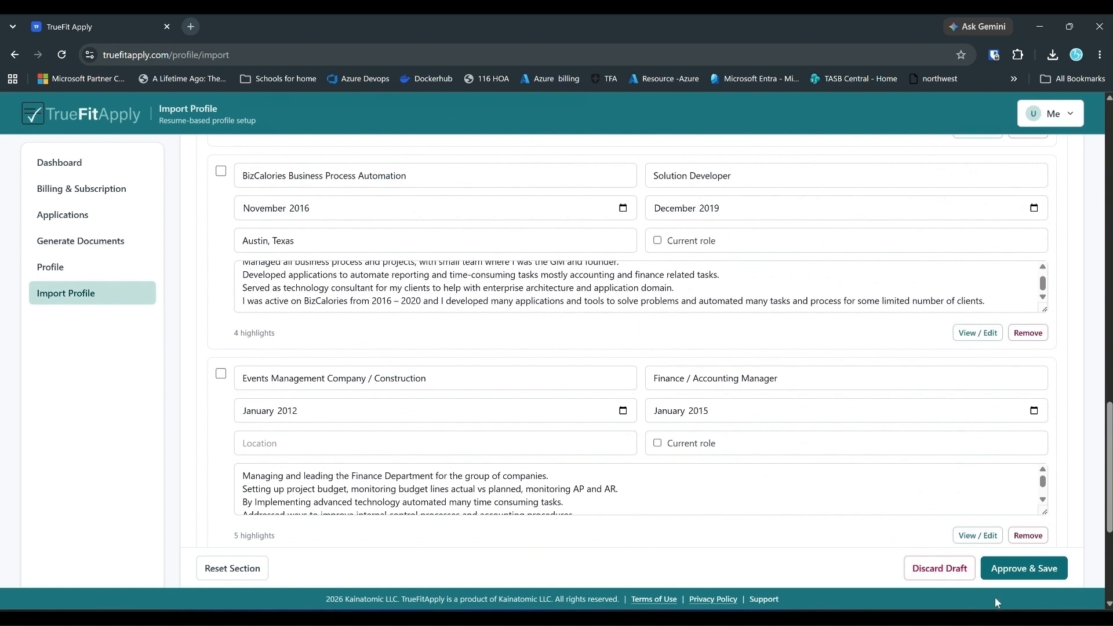
left_click(1020, 567)
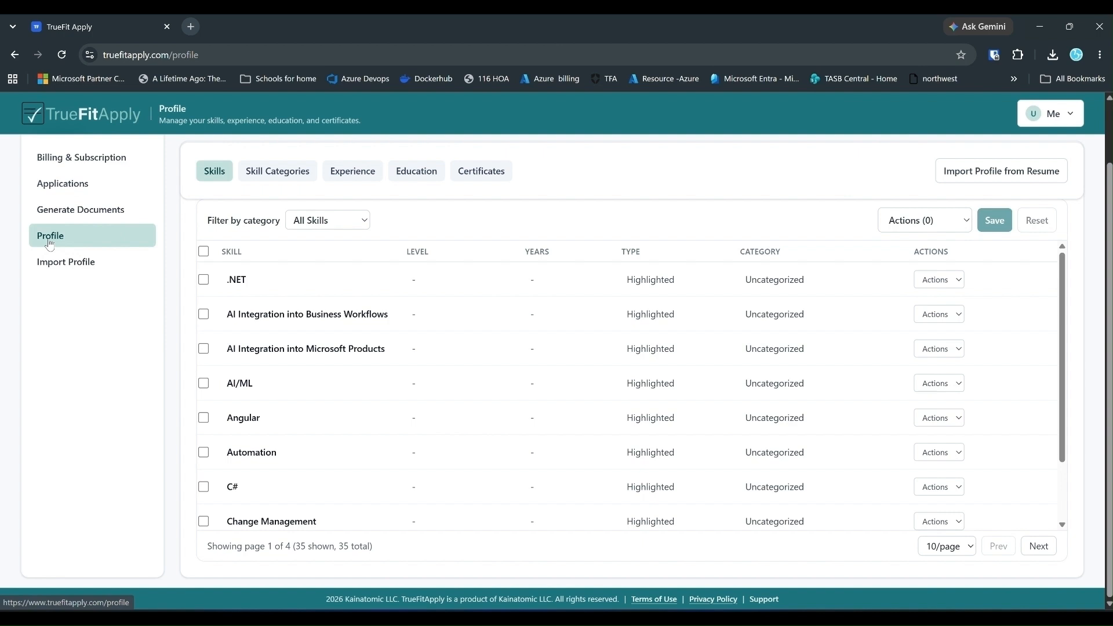
Edit the AI Integration into Business Workflows skill to 2 years at Intermediate level
left_click(280, 177)
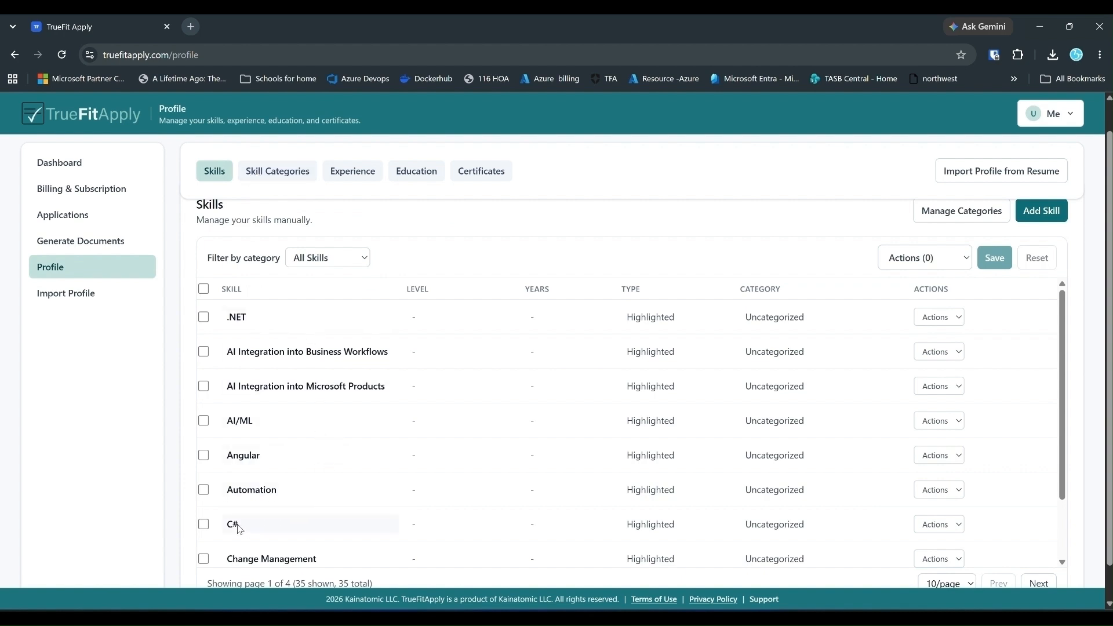
left_click(953, 355)
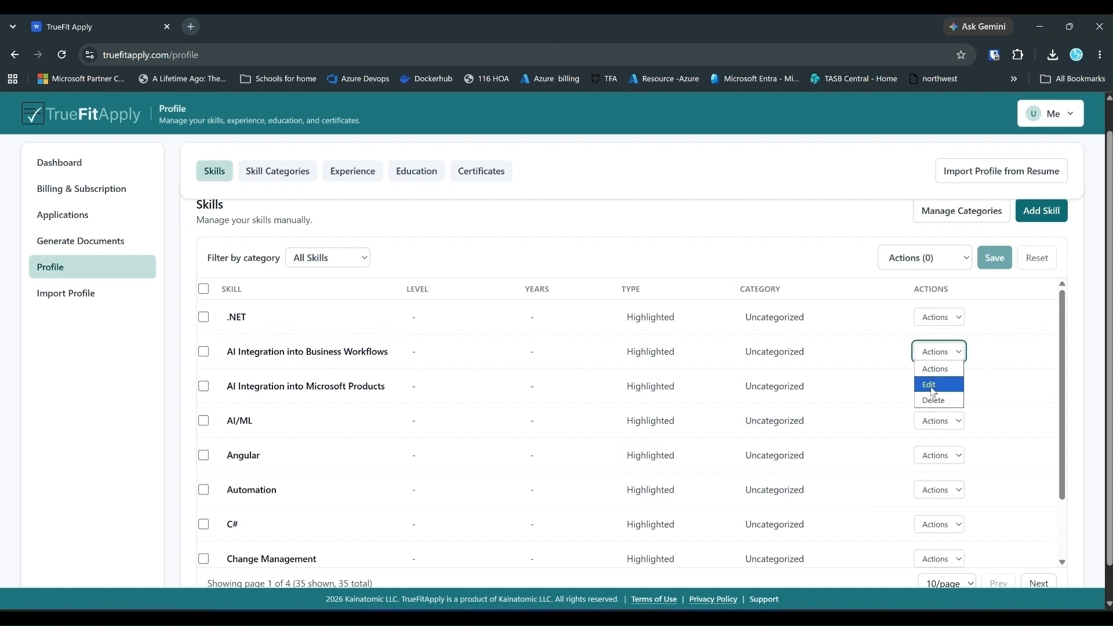
left_click(556, 352)
left_click(556, 352)
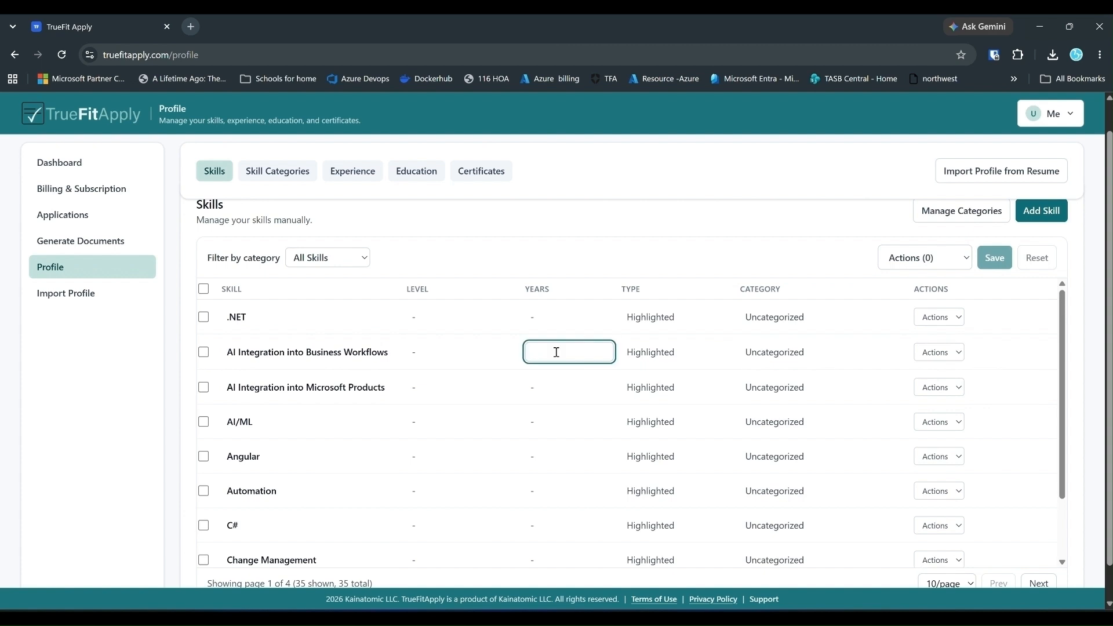
type("2")
left_click(568, 318)
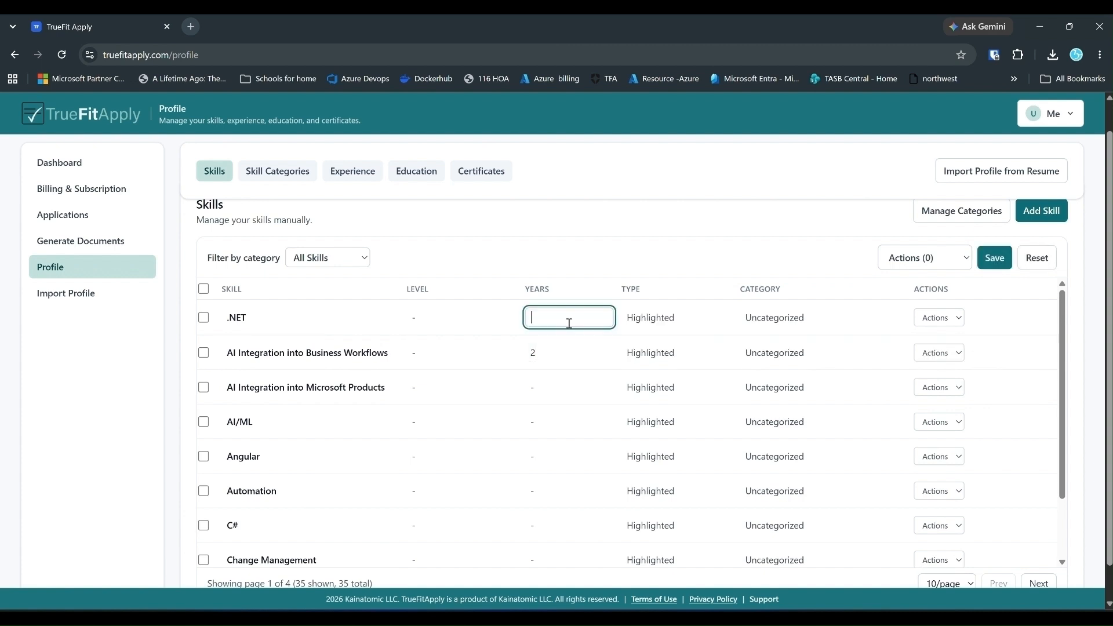
left_click(453, 353)
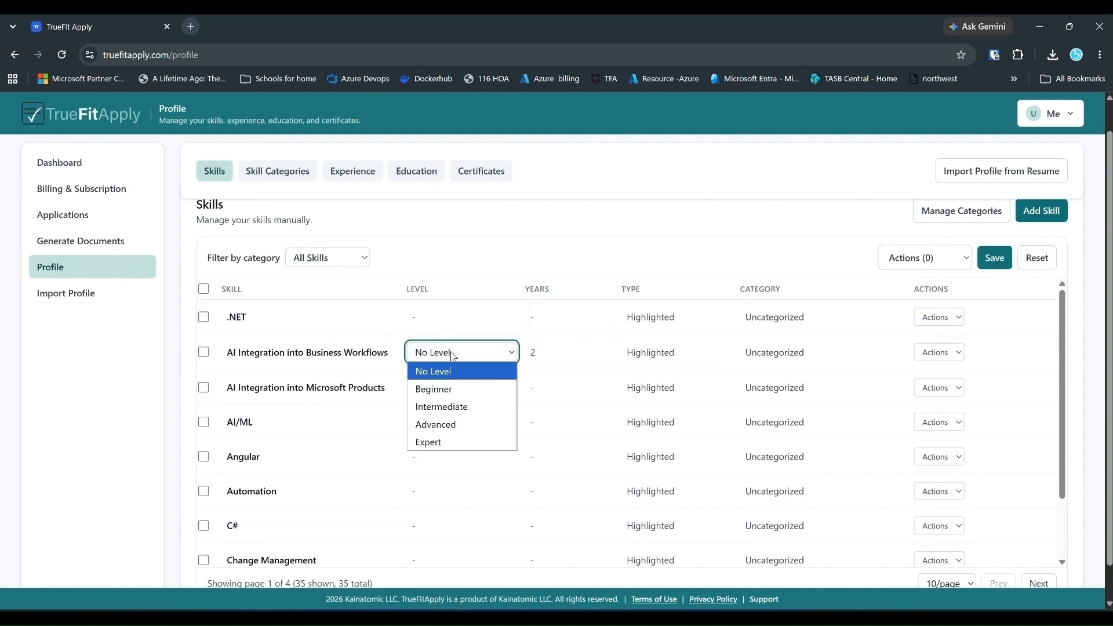
left_click(442, 411)
left_click(485, 266)
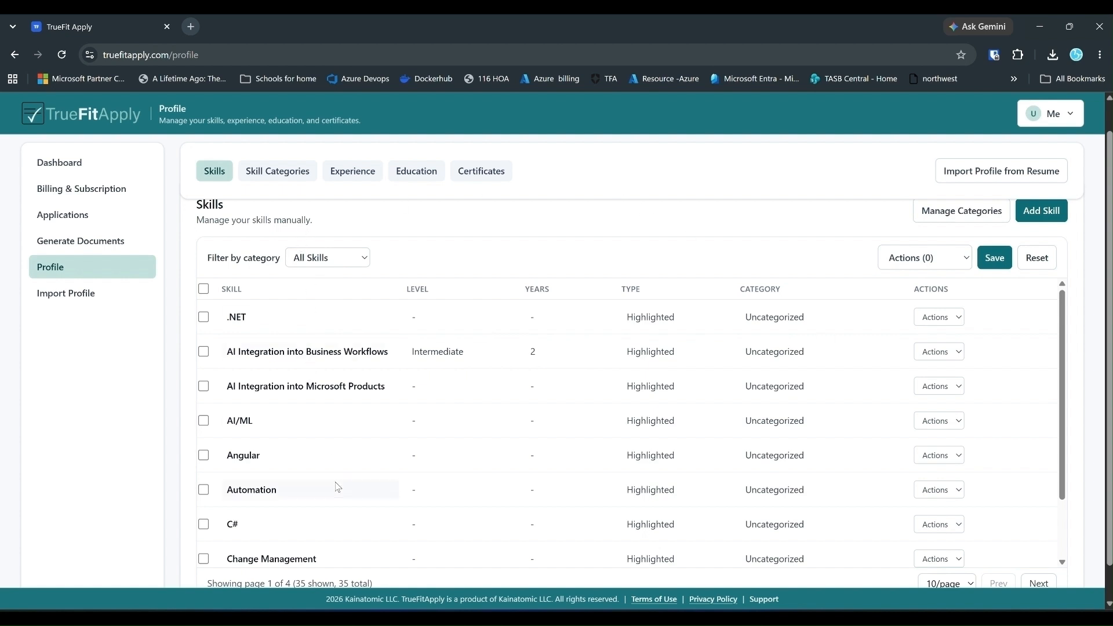
Add and save a new skill category 'Languages' with display order 1 under Skill Categories
left_click(273, 171)
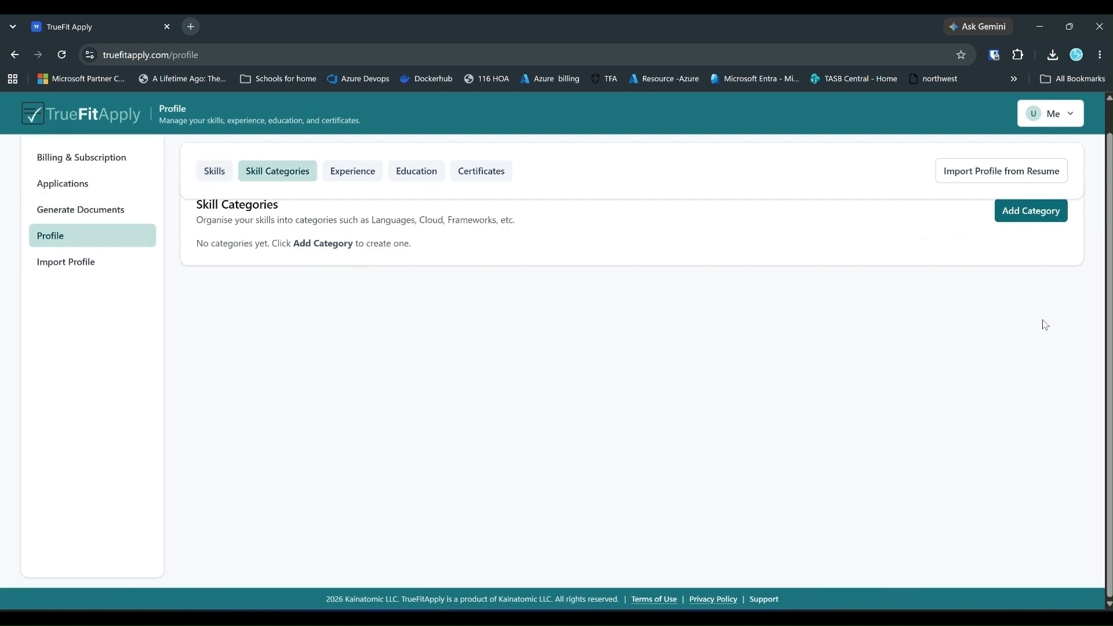
left_click(1021, 212)
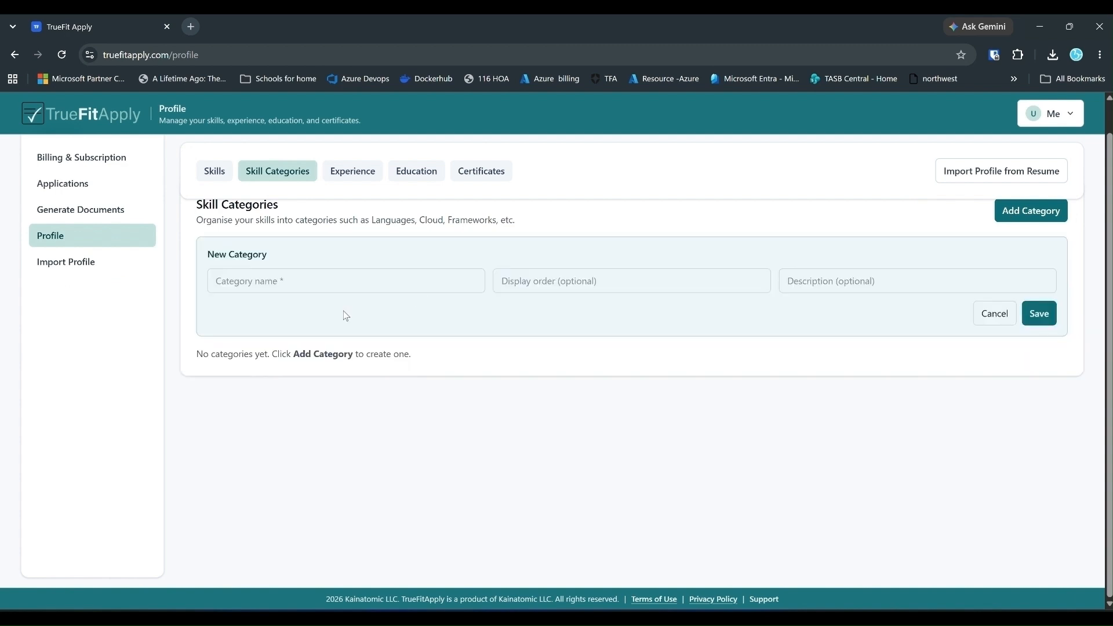
left_click(360, 276)
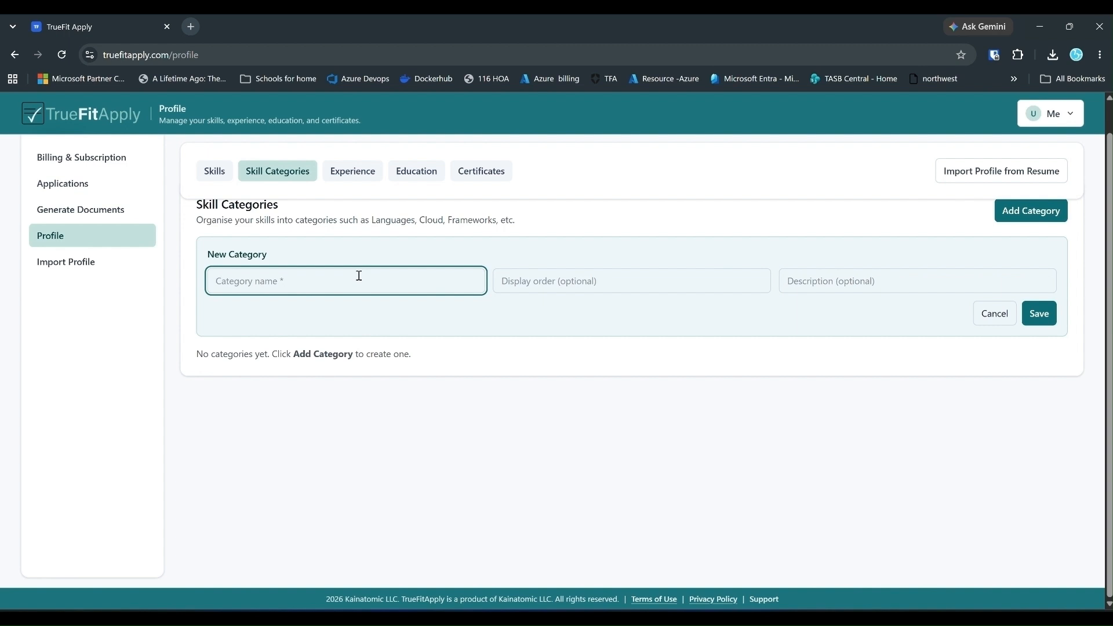
type("Languages")
key("Tab")
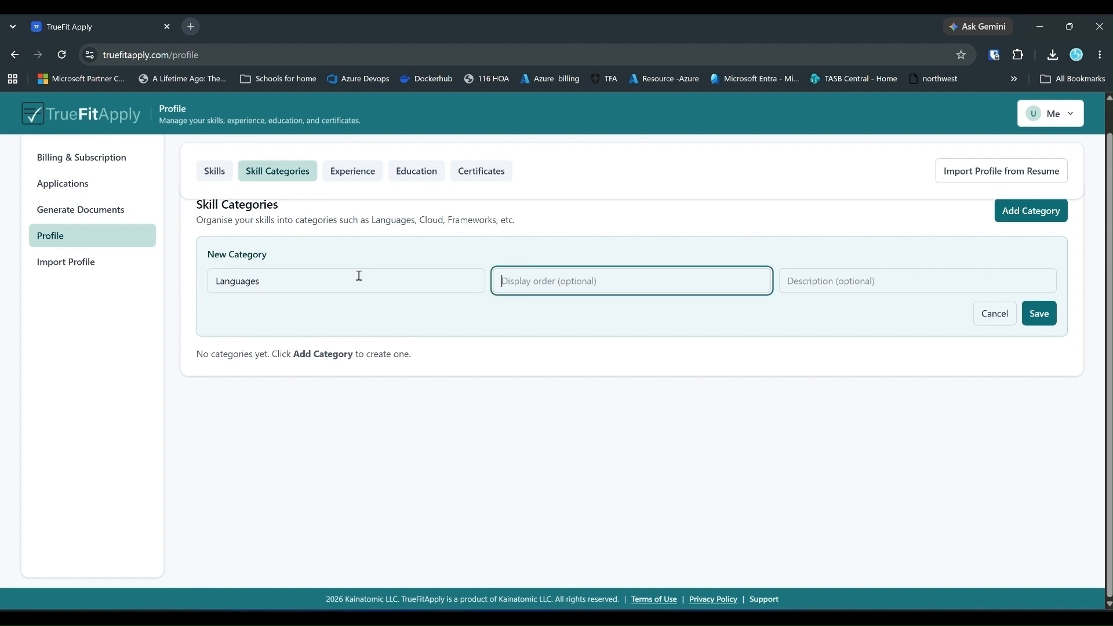
type("1")
left_click(517, 313)
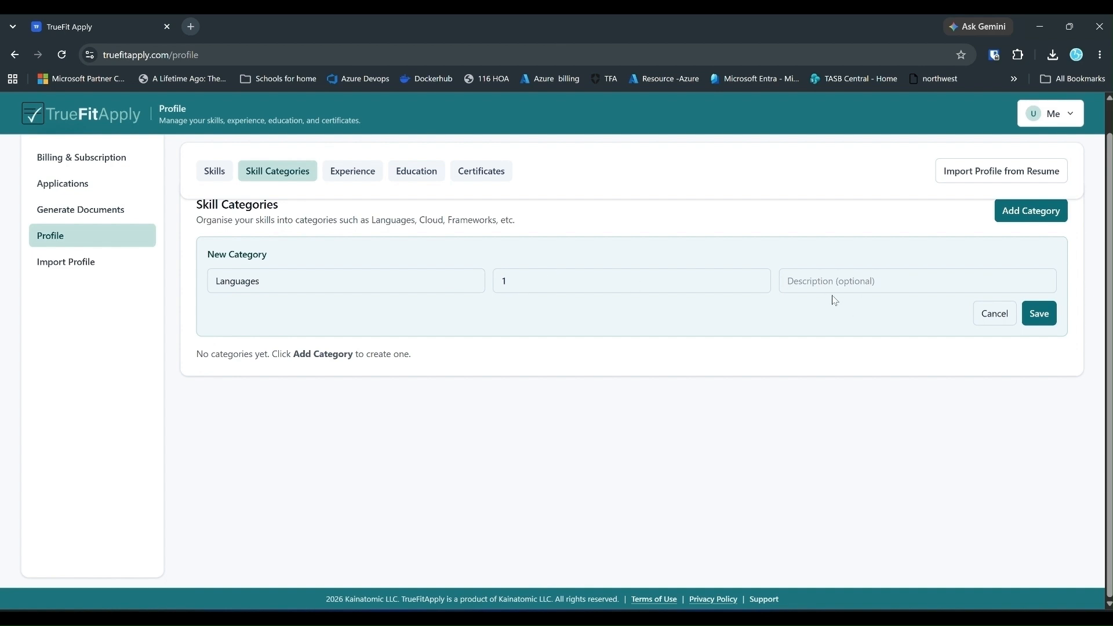
left_click(1035, 316)
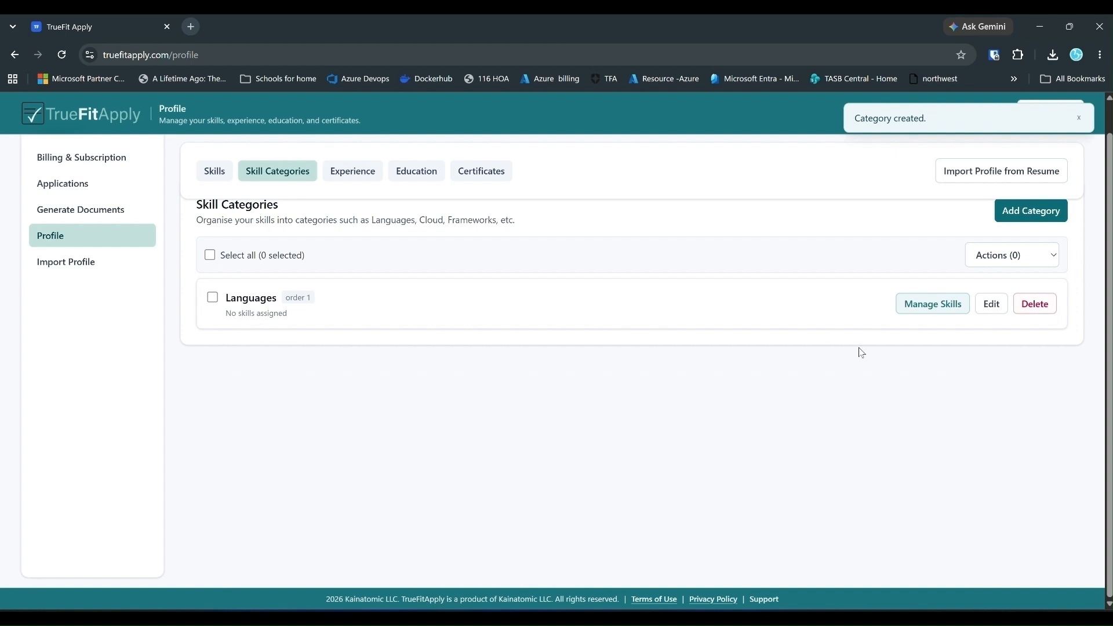
Assign C#, HTML, Python, SQL, VBA and XML to the Languages category and save
left_click(931, 312)
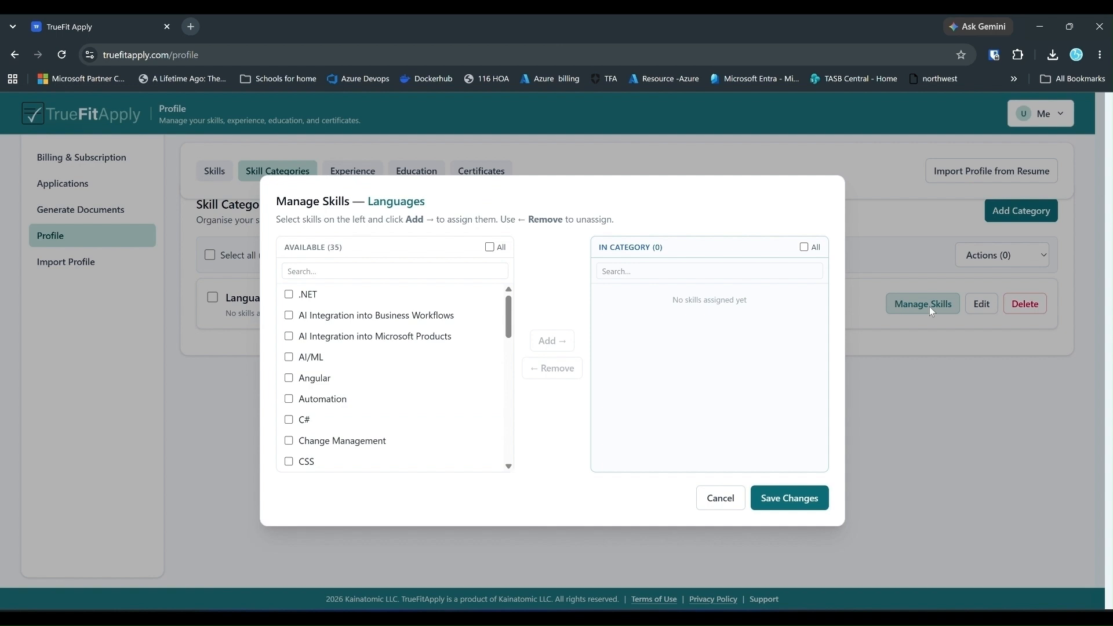
left_click(292, 421)
scroll(294, 423, "down", 1)
scroll(294, 423, "down", 2)
left_click(288, 391)
scroll(289, 400, "down", 3)
left_click(288, 385)
scroll(287, 387, "down", 2)
left_click(288, 337)
left_click(289, 420)
left_click(288, 461)
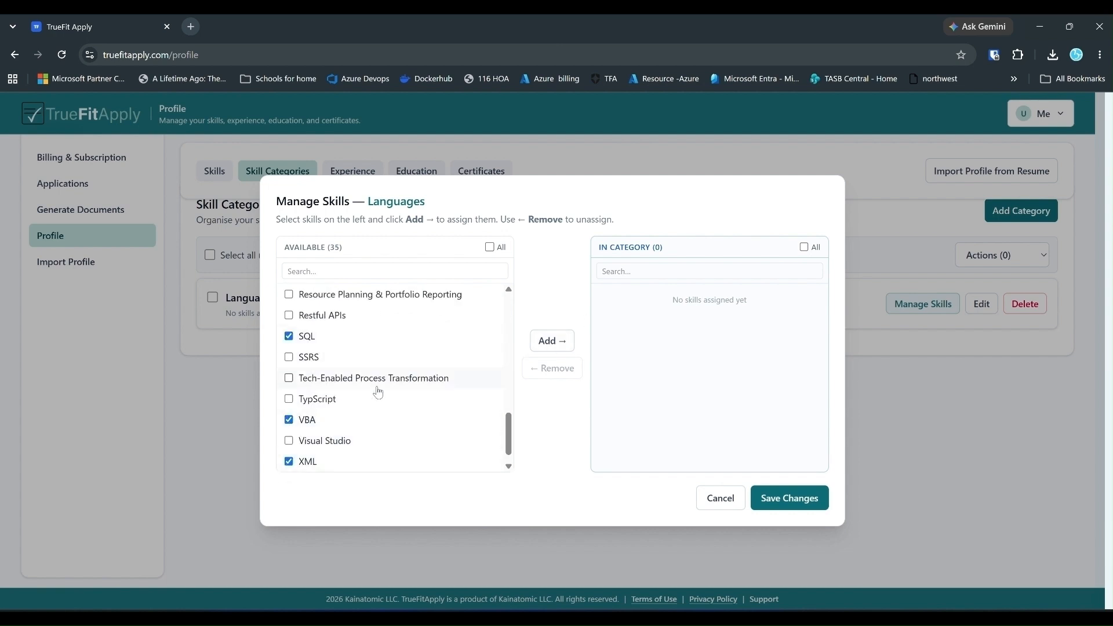
left_click(552, 343)
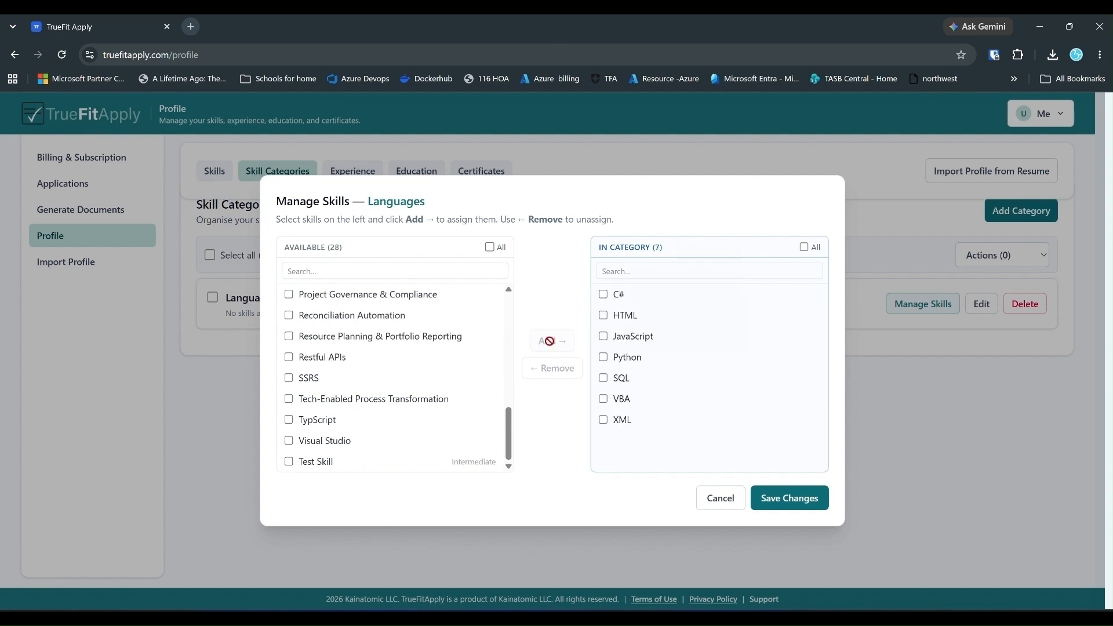
left_click(800, 501)
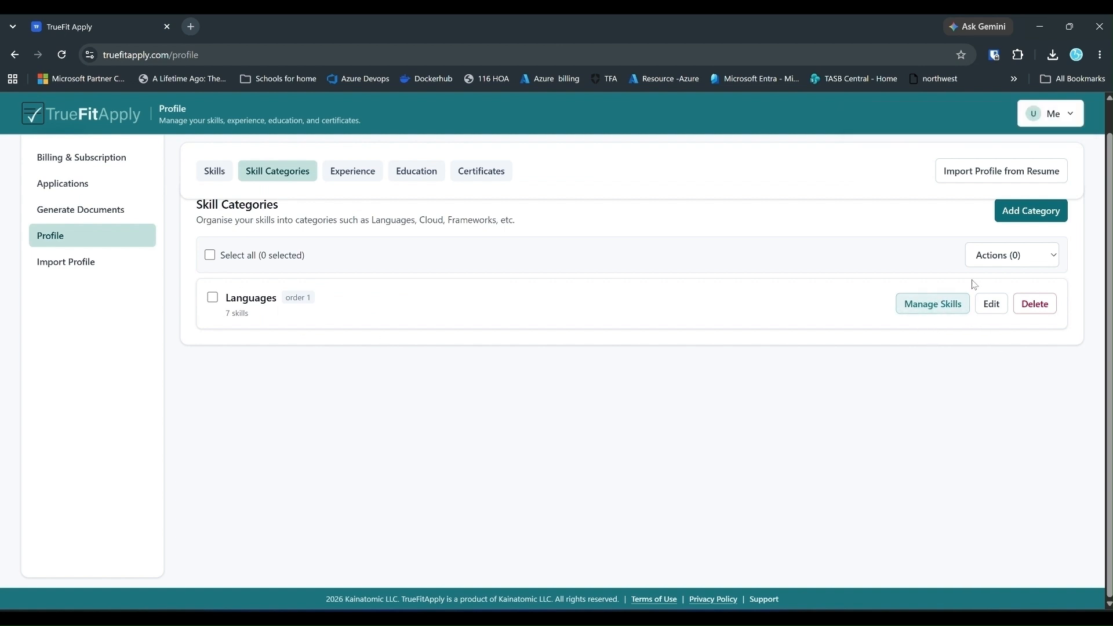
Add CSS, PowerShell and TypScript to Languages as well and save the changes
left_click(946, 302)
scroll(366, 393, "down", 3)
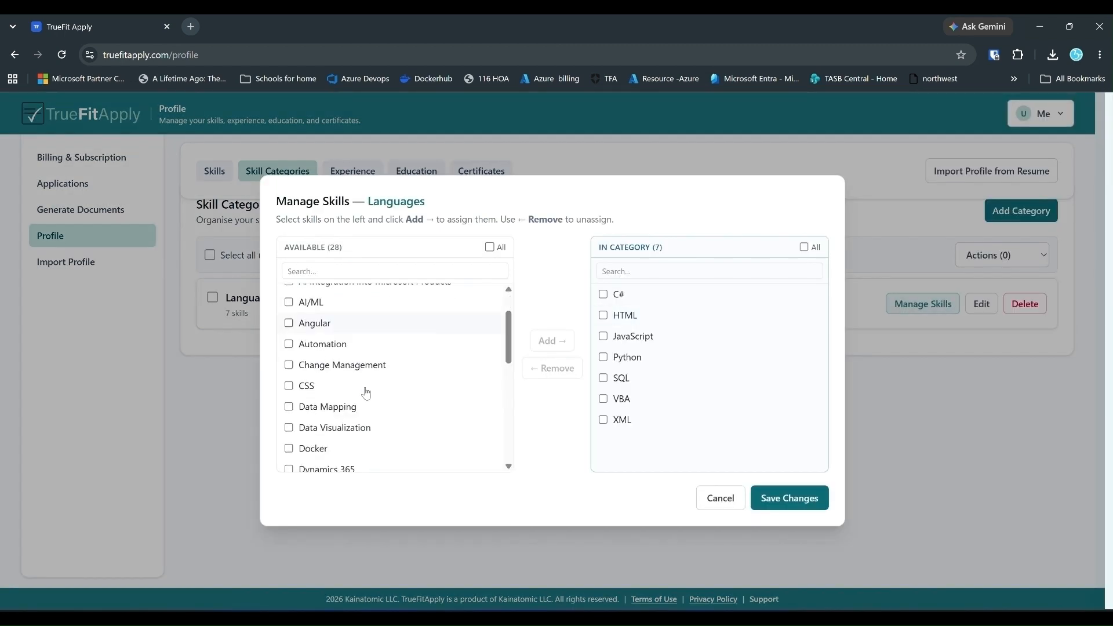
scroll(366, 392, "up", 2)
left_click(295, 375)
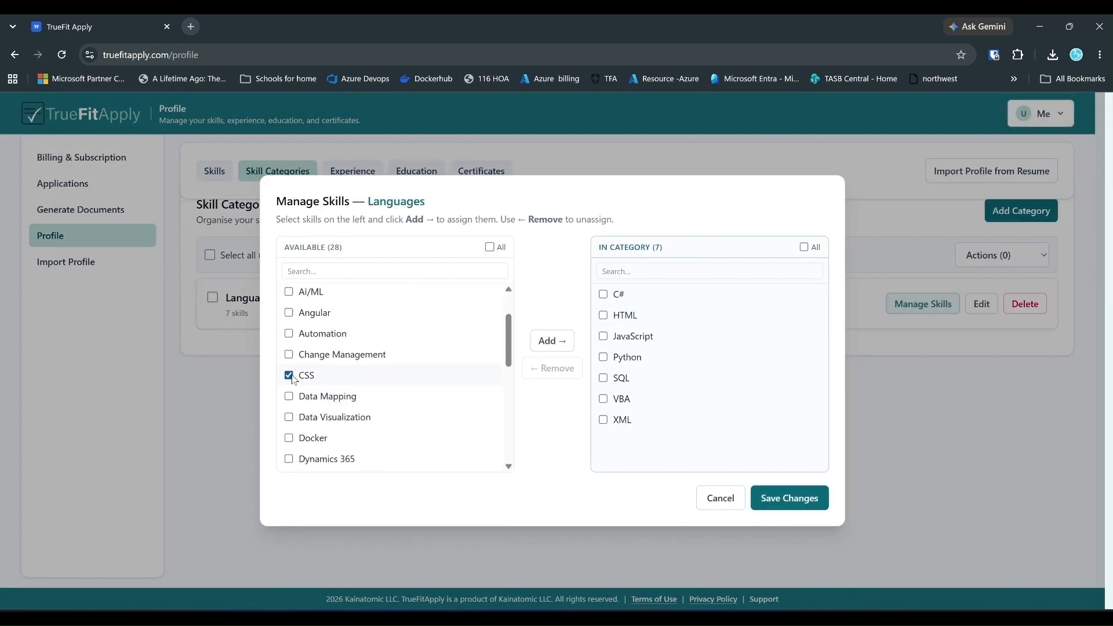
scroll(356, 391, "down", 3)
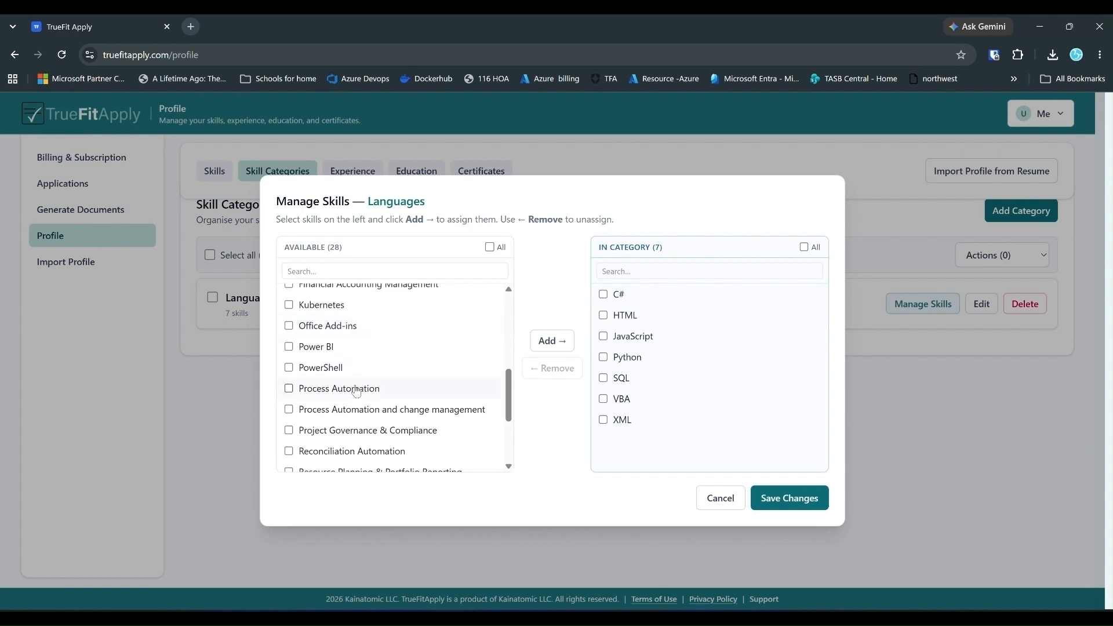
left_click(289, 368)
scroll(290, 371, "down", 2)
left_click(289, 421)
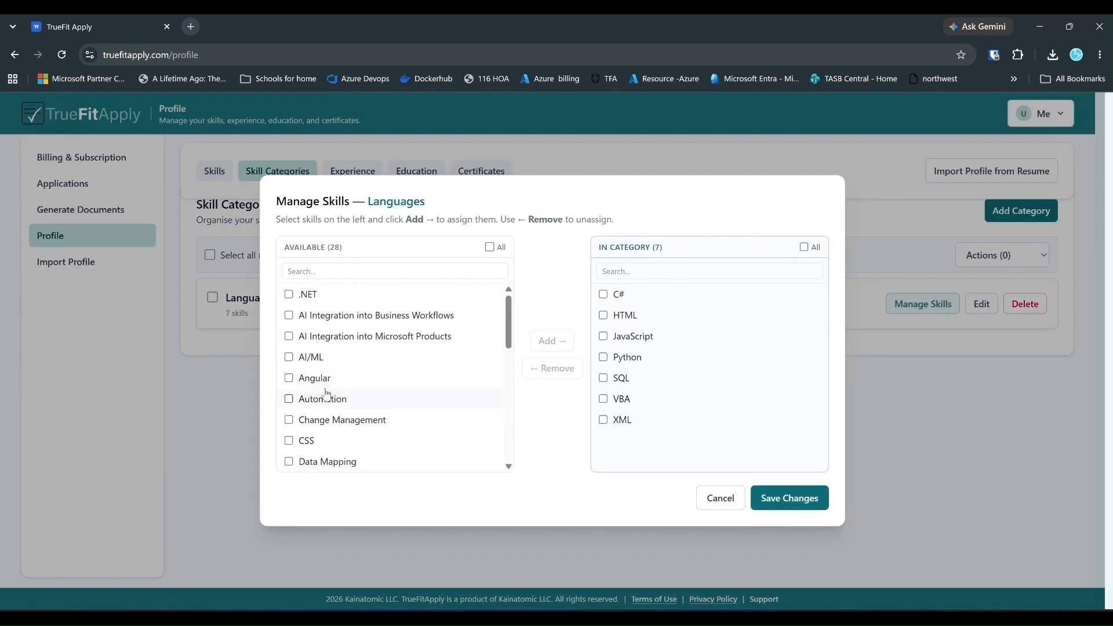
scroll(313, 388, "down", 2)
scroll(294, 378, "down", 4)
left_click(288, 419)
left_click(548, 341)
left_click(789, 498)
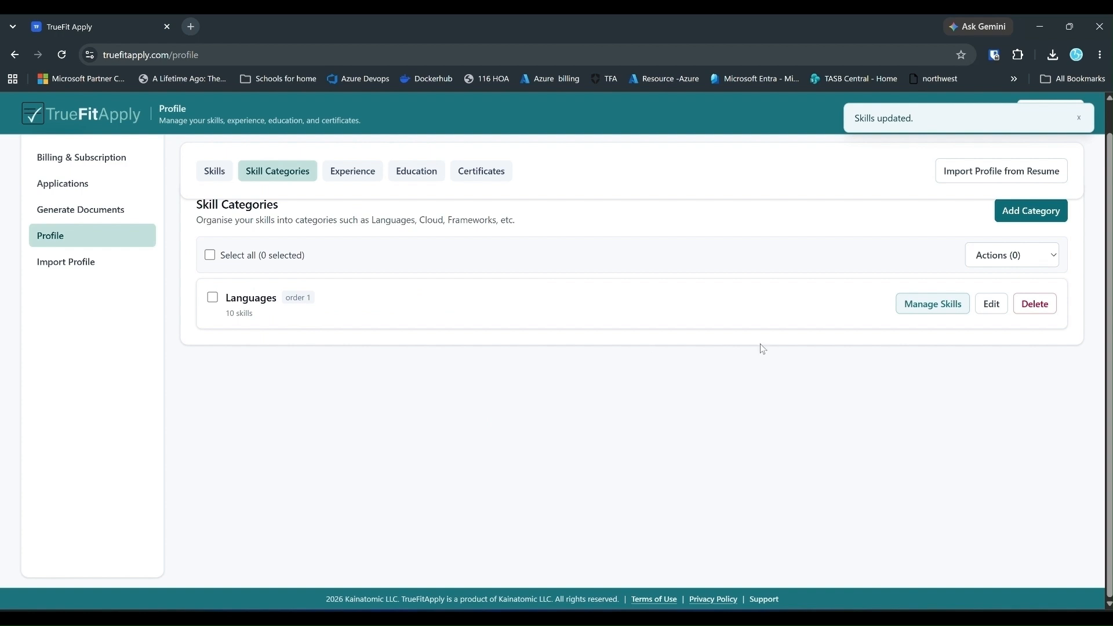
Create the 'Data' skill category with display order 2 and save its skills
left_click(1015, 215)
left_click(367, 281)
type("Data")
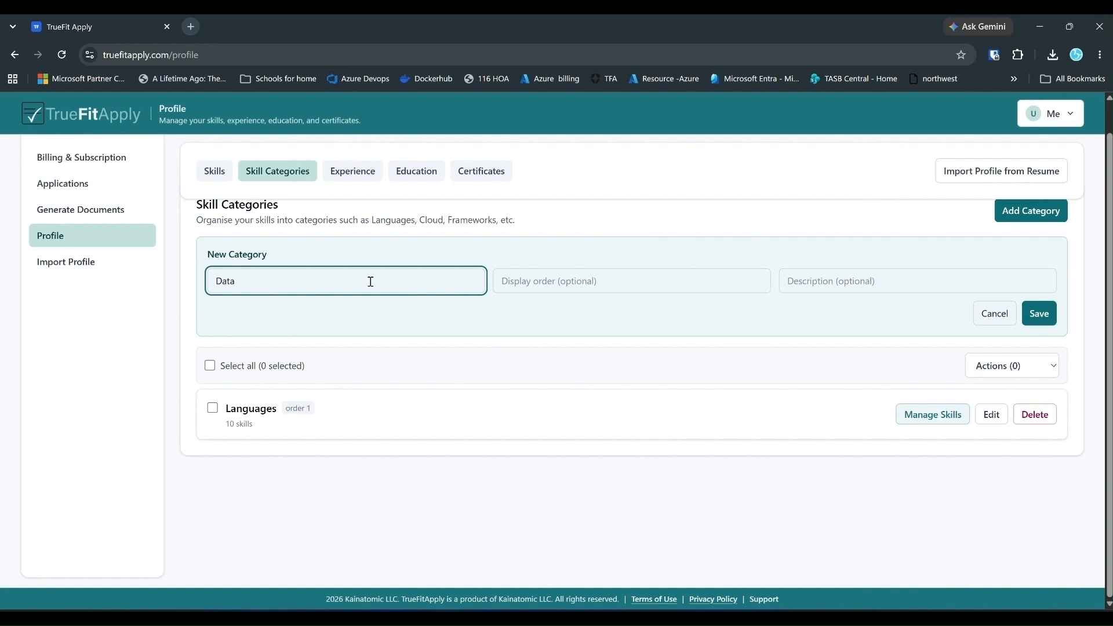
left_click(576, 281)
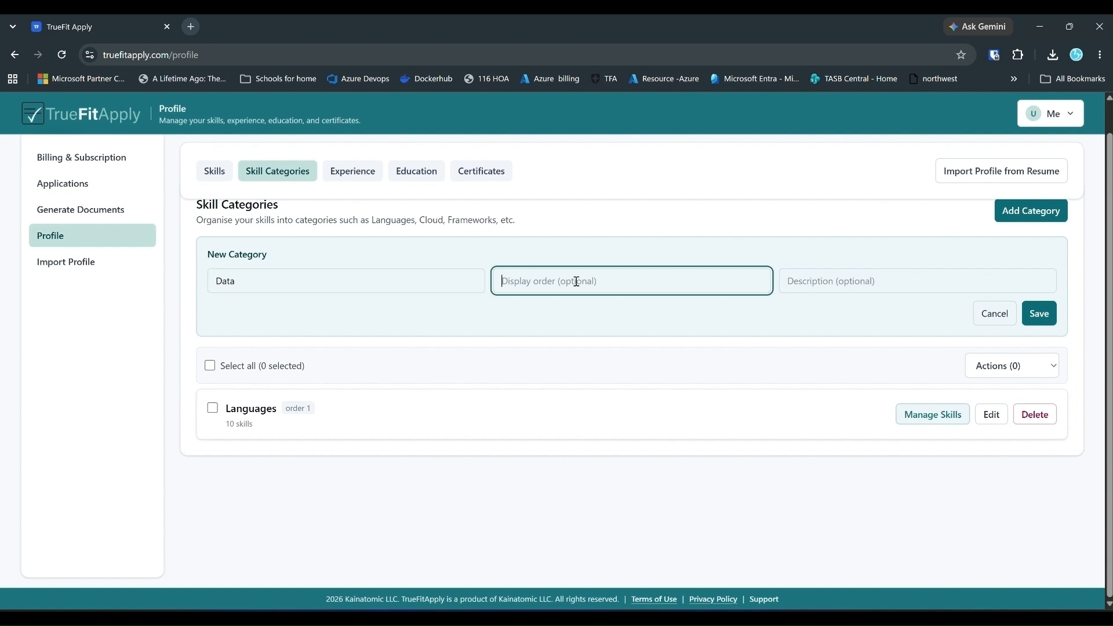
type("2")
key("Return")
left_click(552, 341)
left_click(776, 498)
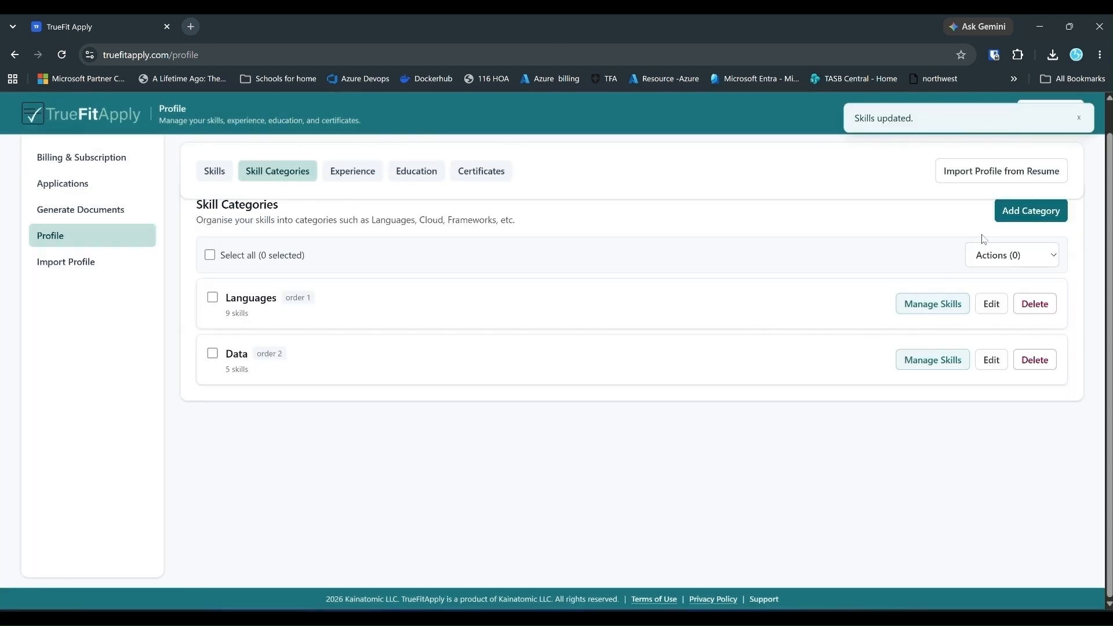
Create the 'Front End Development' skill category with display order 3
left_click(1043, 213)
left_click(274, 280)
type("Front End Development")
left_click(579, 280)
type("3")
left_click(1037, 313)
Assign HTML, JavaScript and TypScript to Front End Development and save
left_click(933, 416)
left_click(300, 336)
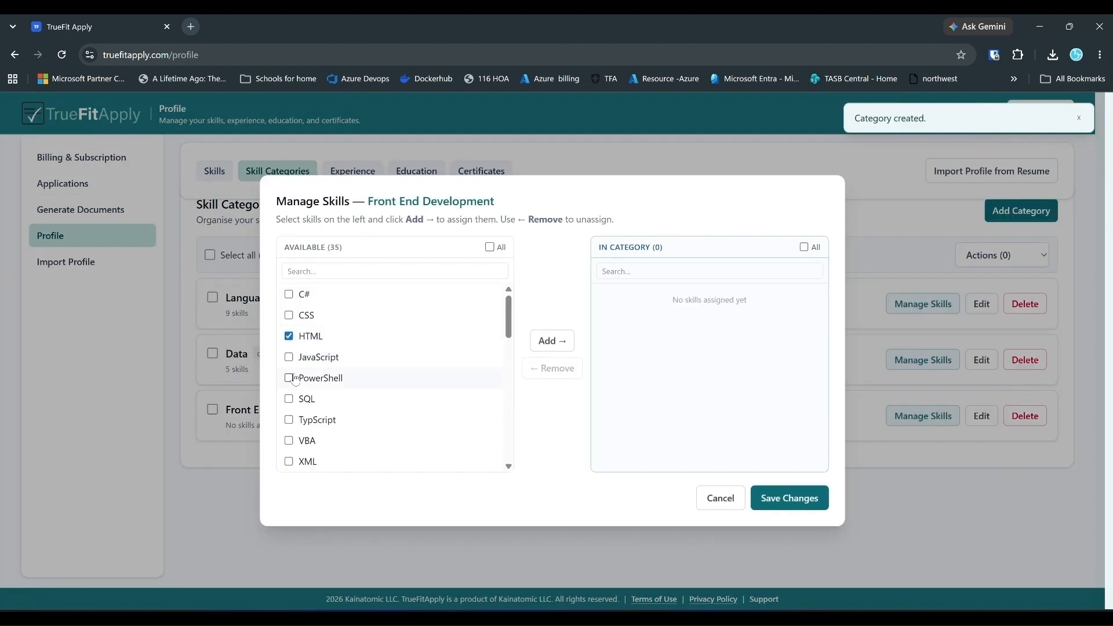
left_click(291, 357)
scroll(316, 348, "down", 2)
left_click(316, 292)
scroll(344, 404, "down", 6)
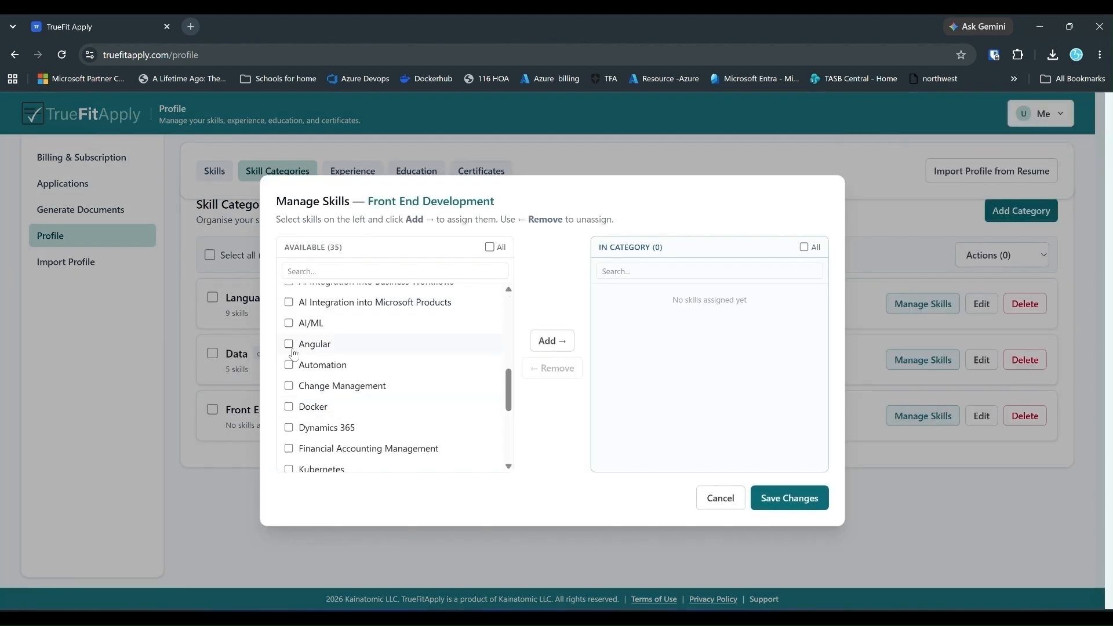
left_click(550, 342)
left_click(789, 498)
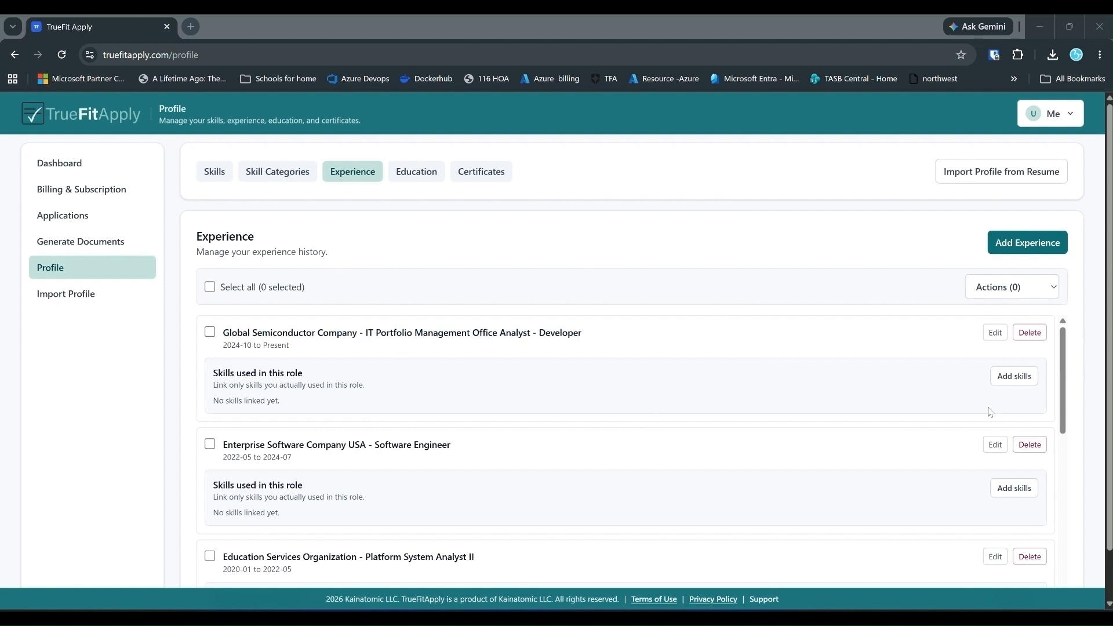
Link .NET, C#, HTML, JavaScript, Power BI, SQL, TypScript and VBA to the semiconductor analyst role
left_click(1014, 376)
left_click(395, 298)
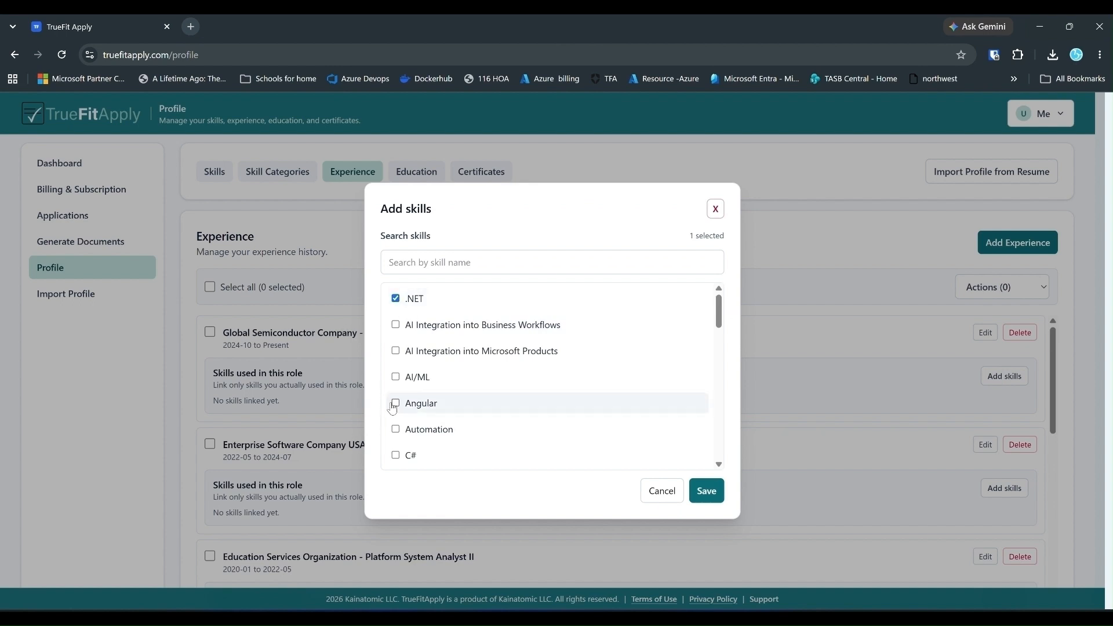
left_click(395, 454)
scroll(545, 423, "down", 4)
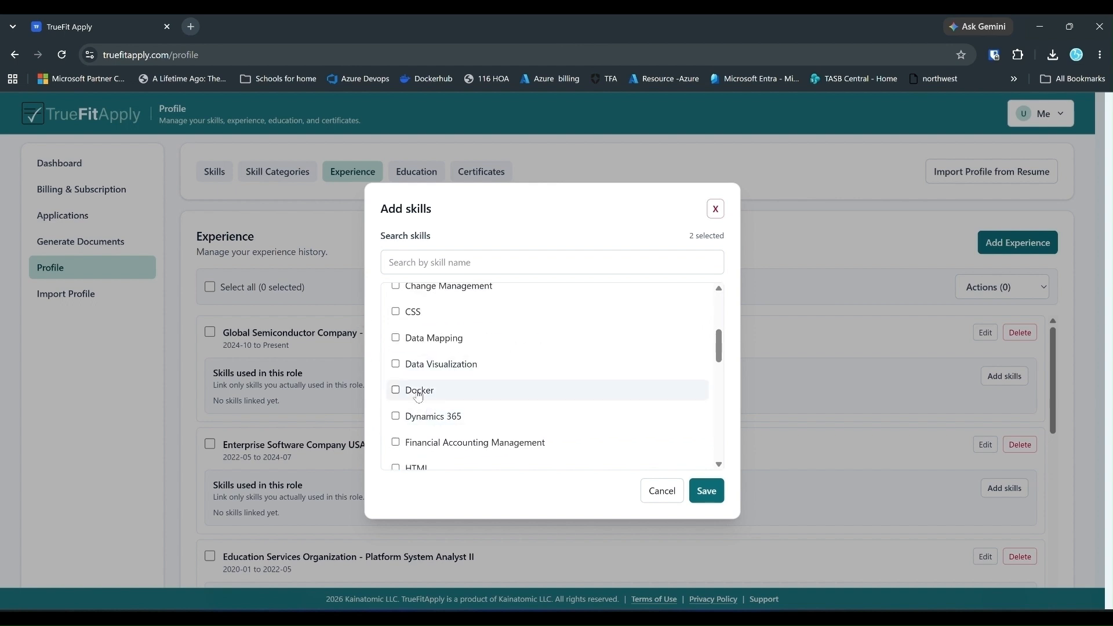
scroll(429, 413, "down", 1)
left_click(428, 409)
left_click(432, 432)
scroll(455, 421, "down", 1)
scroll(455, 420, "down", 2)
left_click(468, 381)
scroll(482, 400, "down", 3)
left_click(400, 415)
scroll(452, 430, "down", 2)
left_click(436, 418)
left_click(423, 397)
Also link Restful APIs, Process Automation, Data Visualization, Data Mapping, CSS, Change Management, Automation; save
scroll(422, 399, "up", 2)
left_click(396, 391)
scroll(397, 400, "up", 3)
left_click(397, 430)
scroll(400, 420, "up", 3)
left_click(426, 364)
left_click(406, 338)
left_click(403, 312)
scroll(389, 342, "up", 1)
left_click(395, 350)
scroll(397, 362, "up", 1)
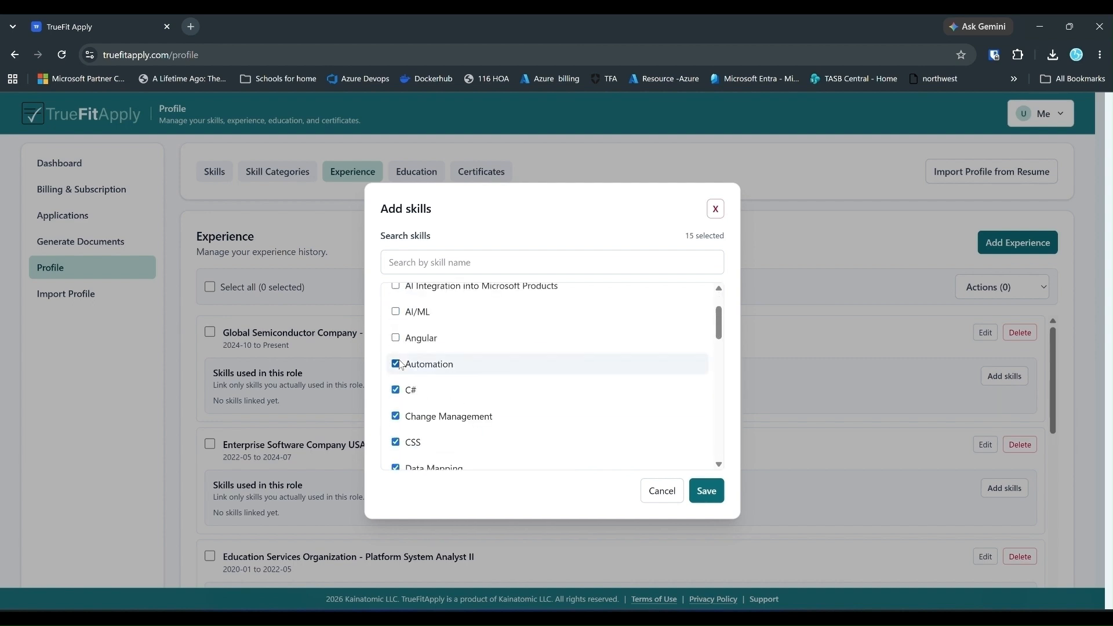
left_click(398, 365)
scroll(429, 377, "up", 1)
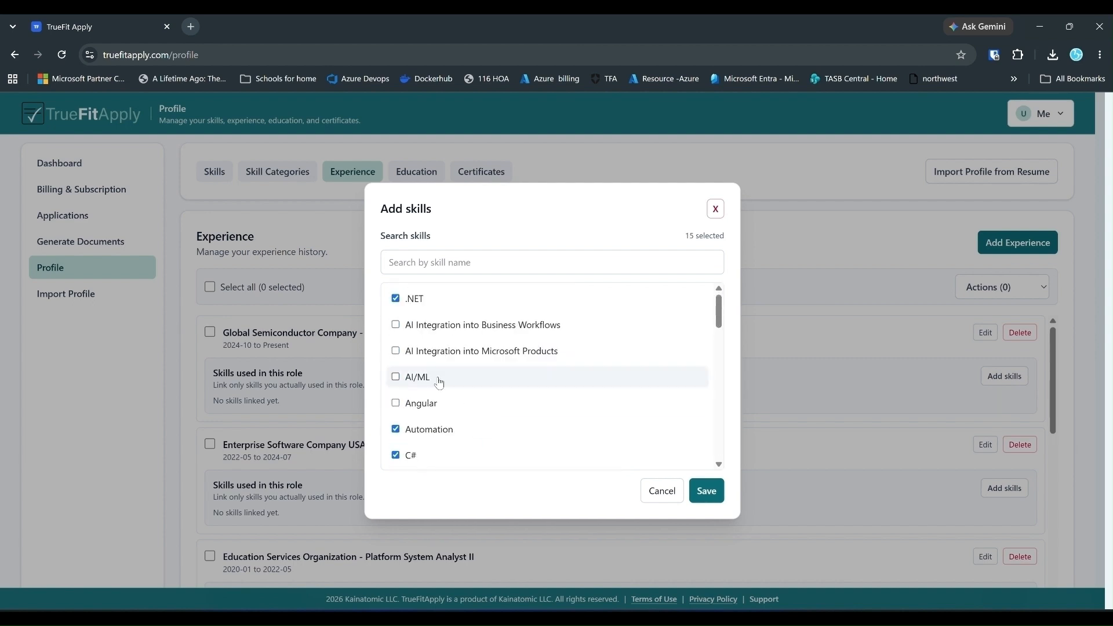
left_click(705, 498)
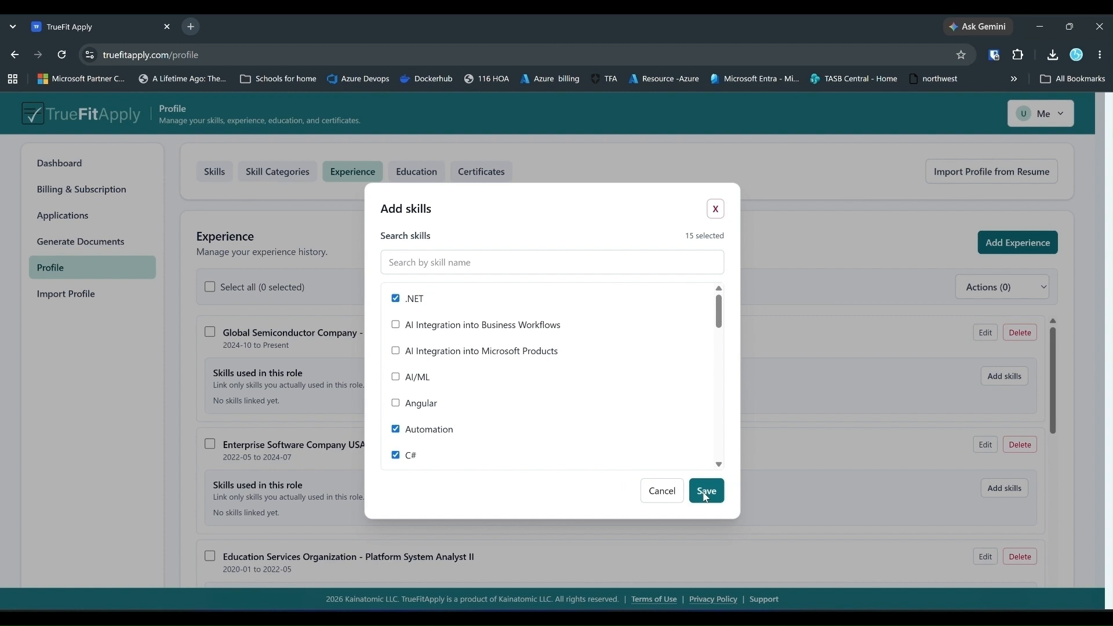
left_click(705, 494)
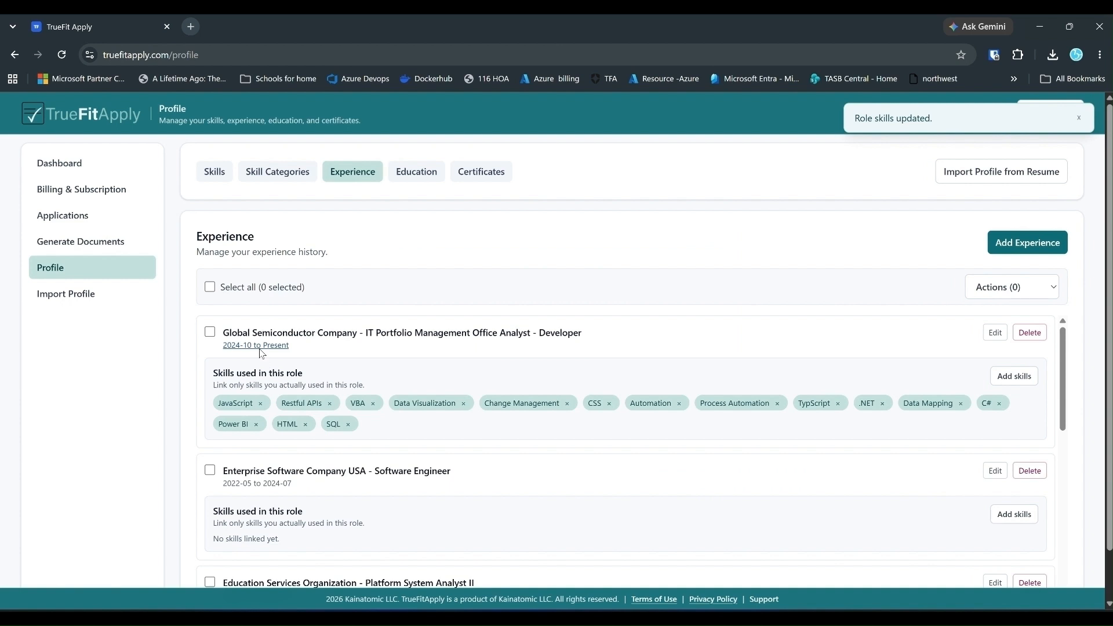
Link C#, .NET and CSS to the software engineer role and save, then view Education
scroll(380, 452, "down", 3)
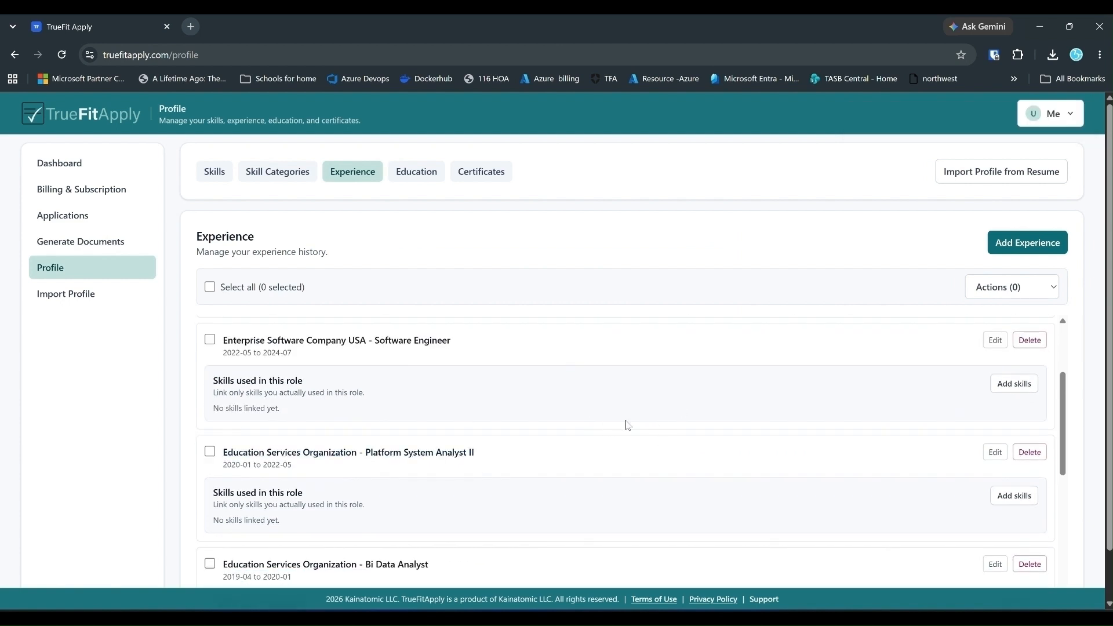
left_click(996, 385)
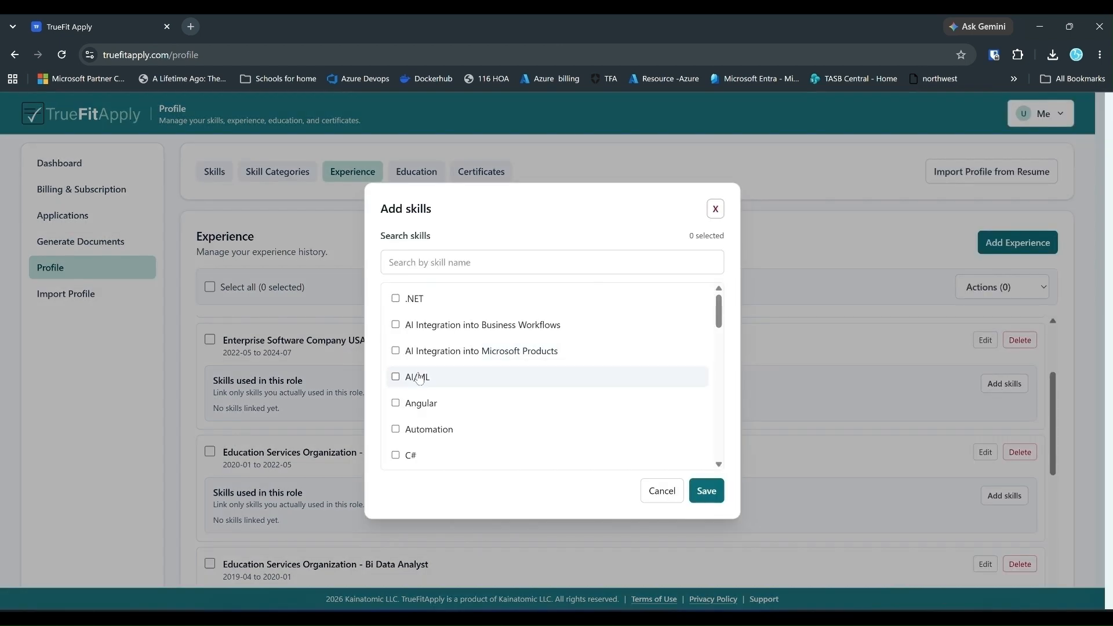
left_click(396, 455)
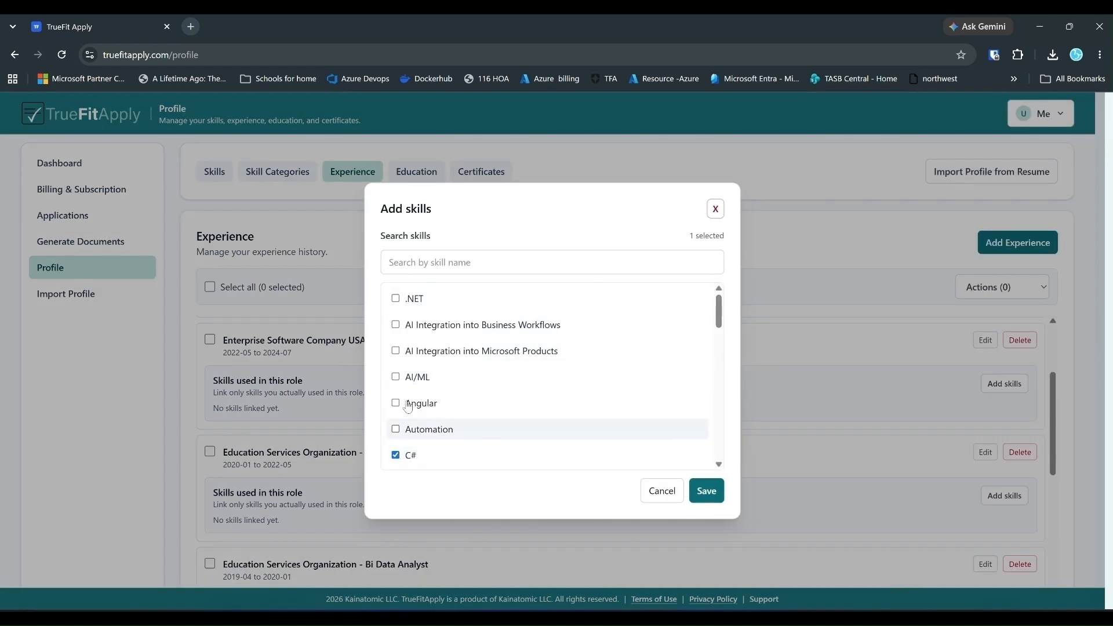
left_click(395, 298)
scroll(394, 351, "down", 2)
scroll(393, 352, "down", 1)
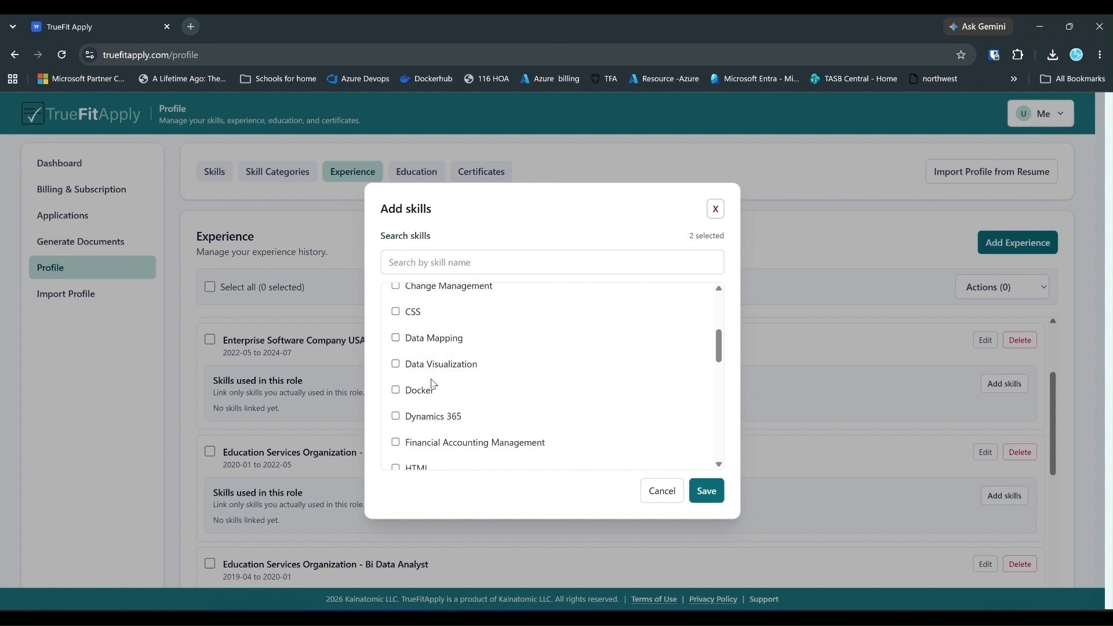
left_click(396, 312)
left_click(706, 491)
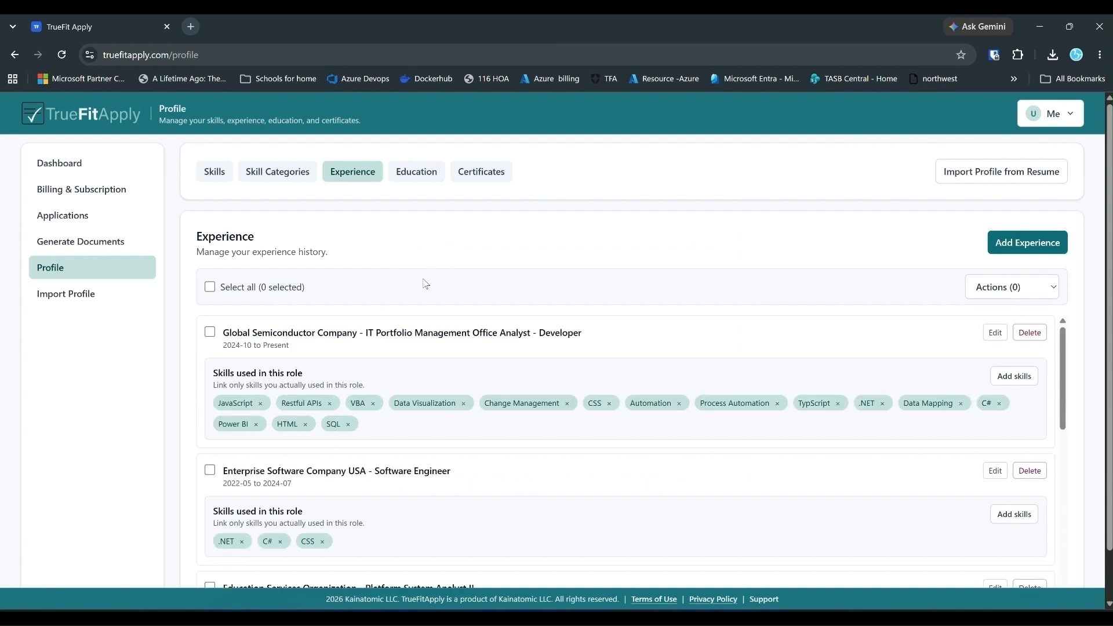
left_click(414, 174)
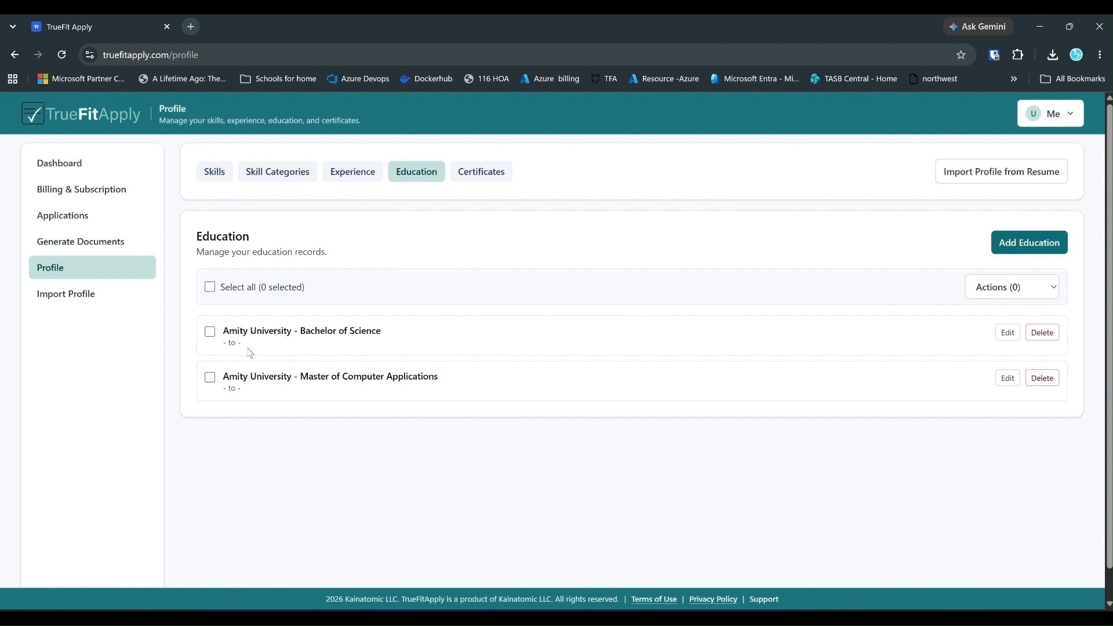
Set the Bachelor of Science dates to 08/15/2018 through 04/15/2022 and save
left_click(1008, 332)
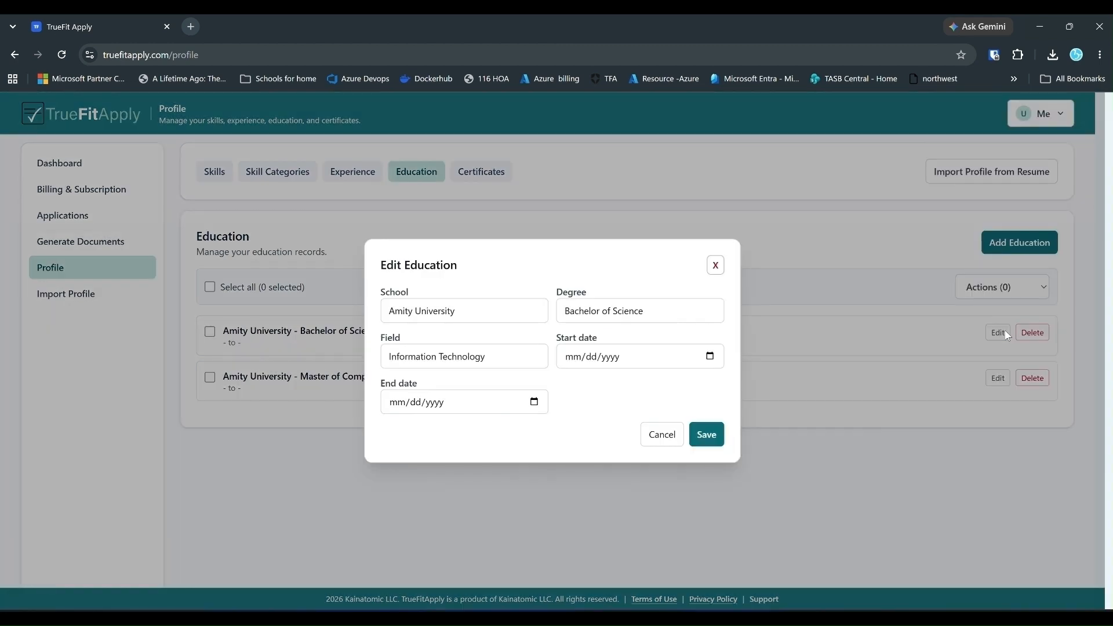
left_click(710, 356)
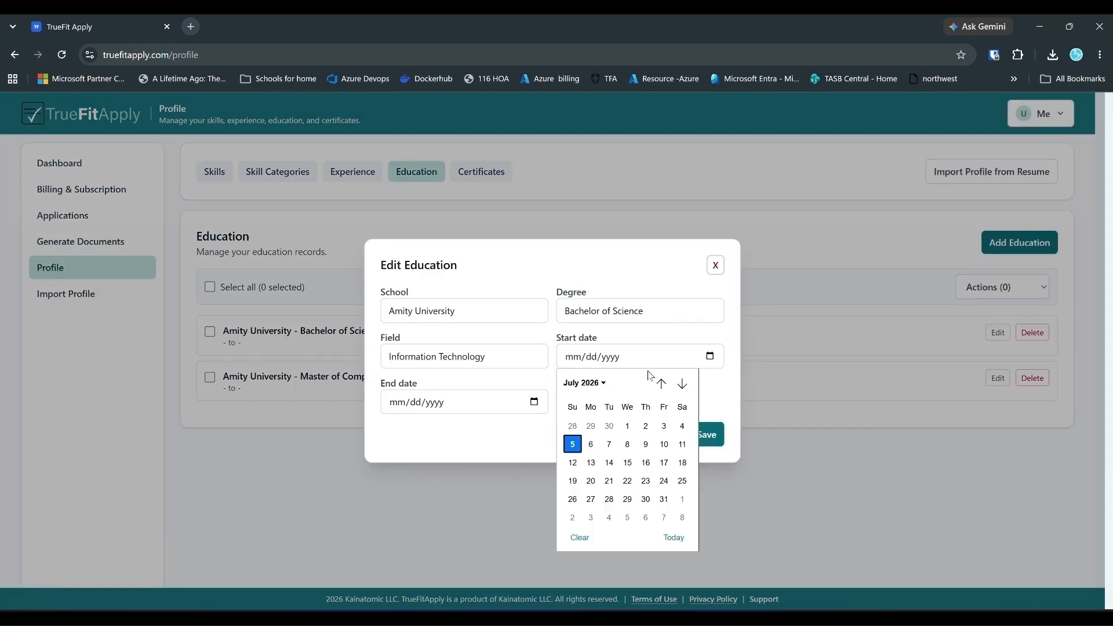
left_click(574, 358)
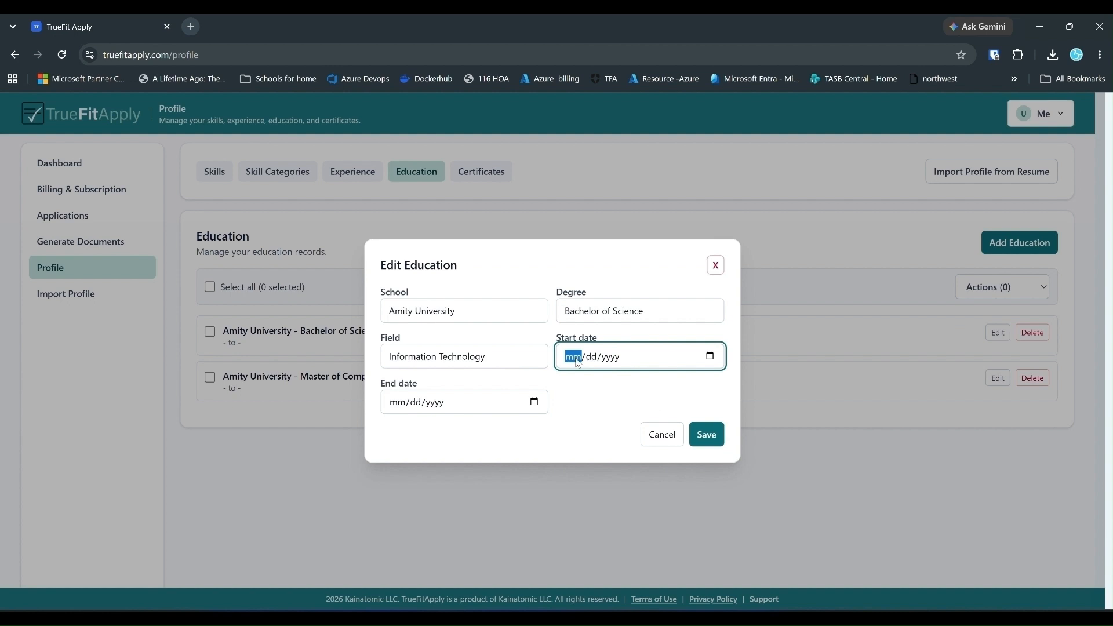
left_click(710, 356)
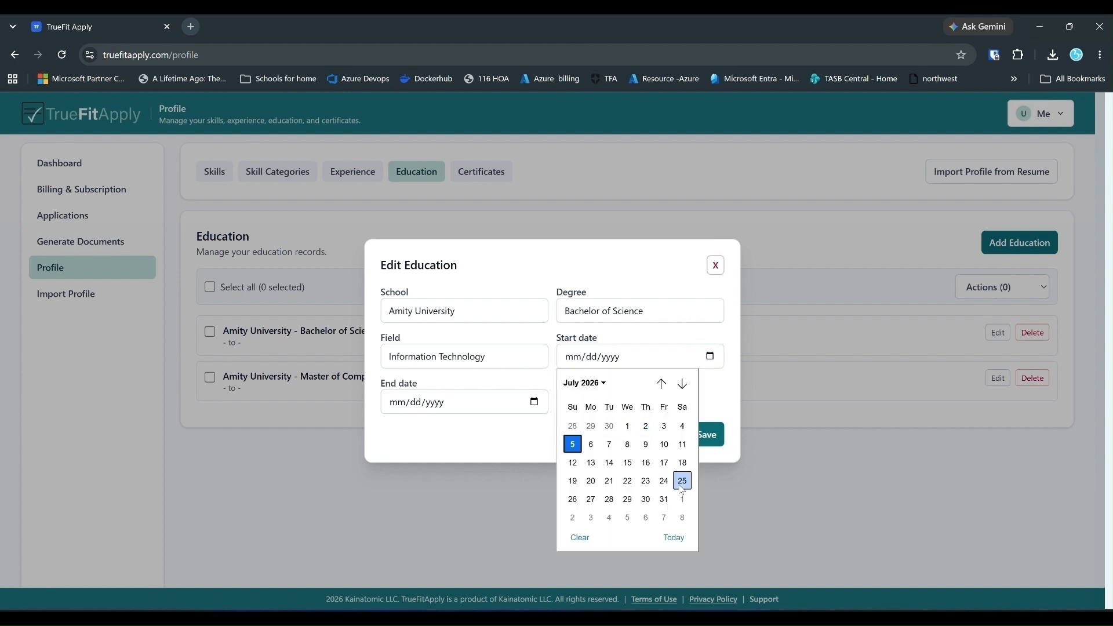
left_click(571, 359)
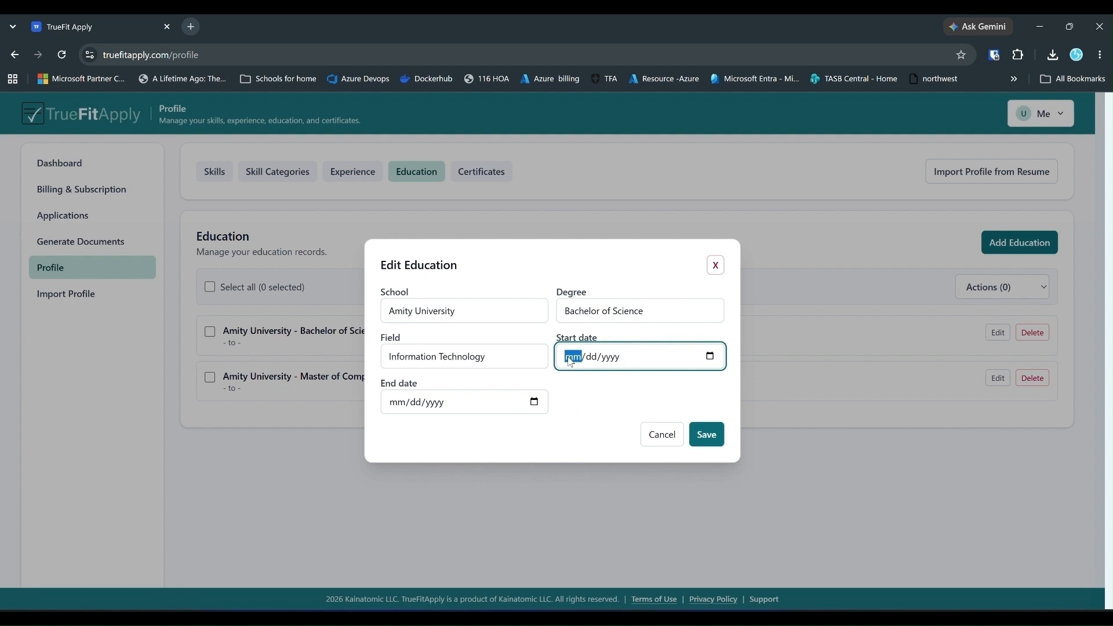
type("08/15/2018")
left_click(393, 403)
type("04152022")
left_click(706, 435)
Set the Master of Computer Applications dates to 09/15/2022 through 09/15/2024 and save
left_click(997, 378)
left_click(572, 357)
type("09152022")
left_click(396, 401)
type("09152024")
left_click(706, 435)
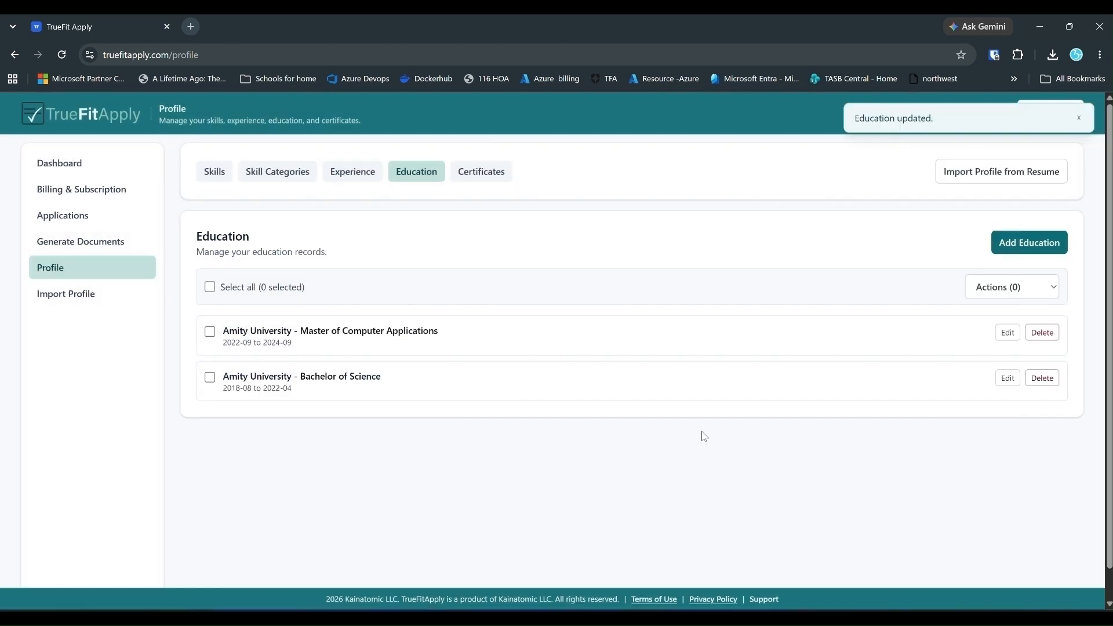
Look over the Certificates list, then go to the Generate Documents page
left_click(463, 177)
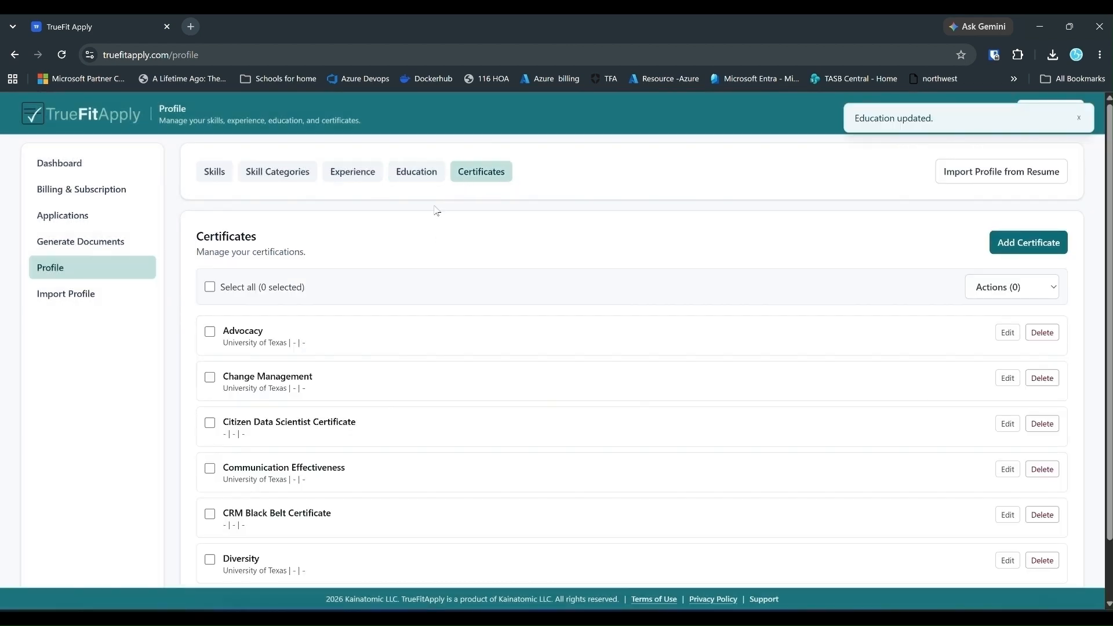
scroll(298, 377, "down", 2)
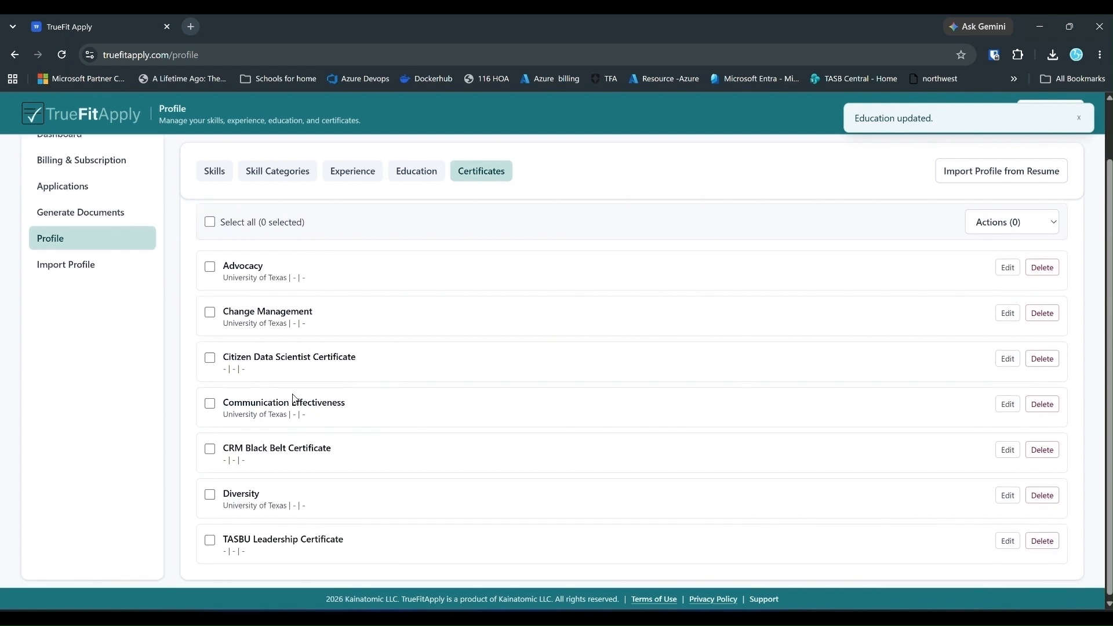
scroll(340, 384, "up", 2)
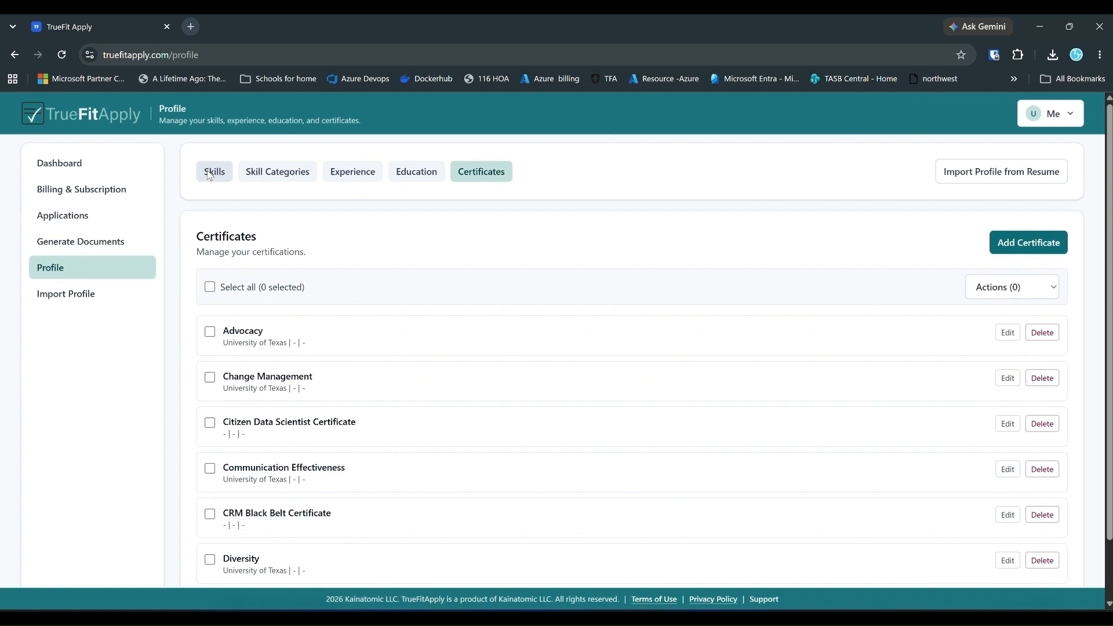
left_click(93, 241)
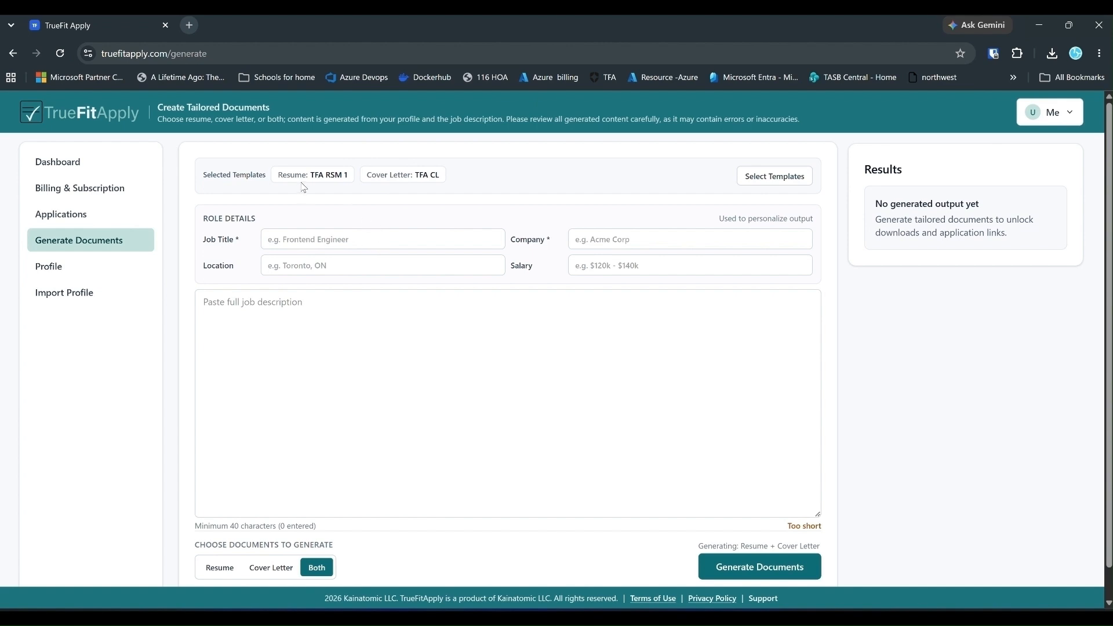
left_click(749, 176)
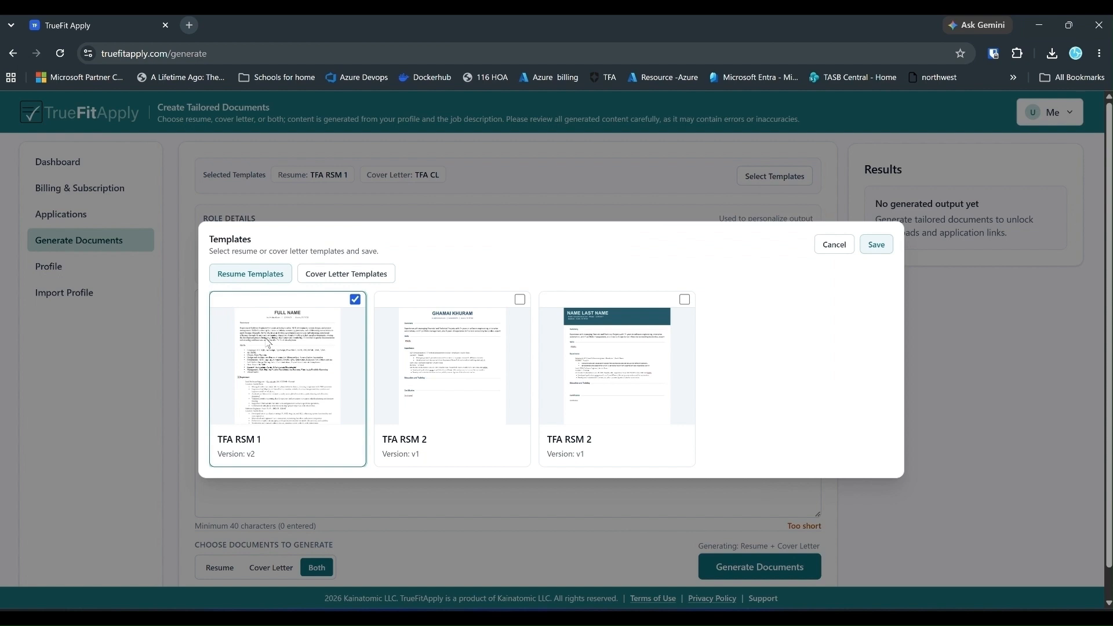
left_click(347, 276)
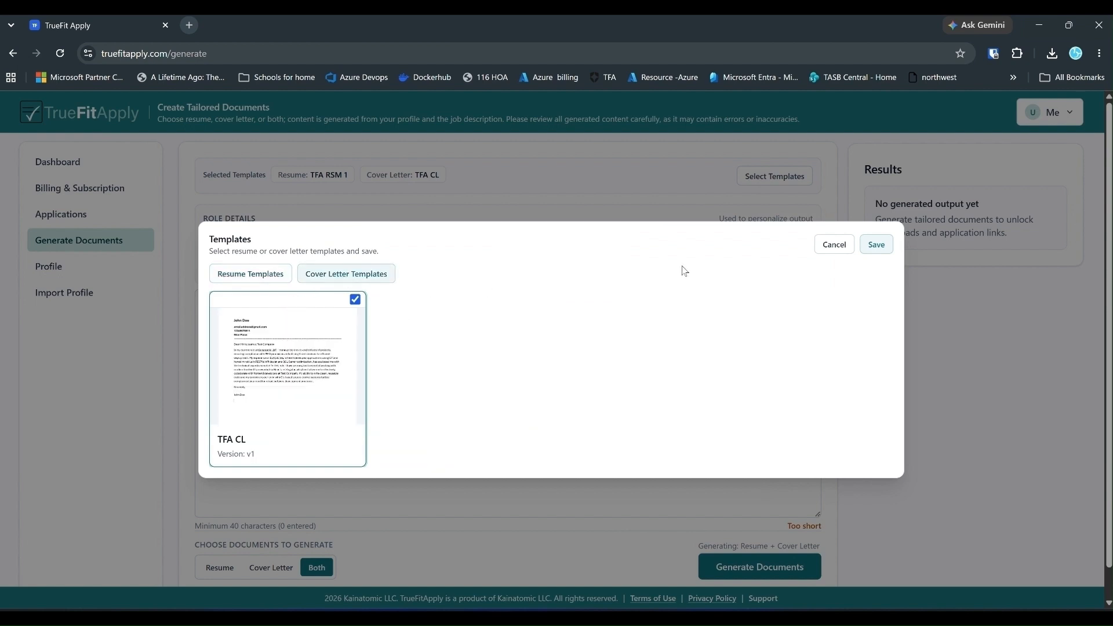
left_click(875, 244)
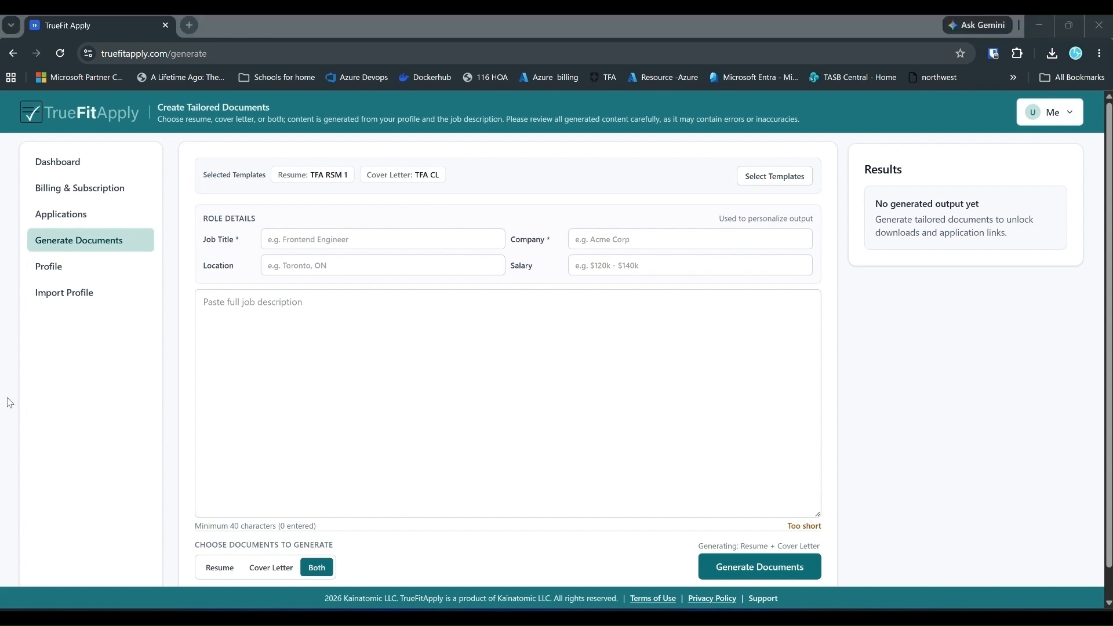
Paste the job description and enter job title 'Software Engineer' and company 'Kainatomic LLC'
left_click(268, 315)
key("ctrl+v")
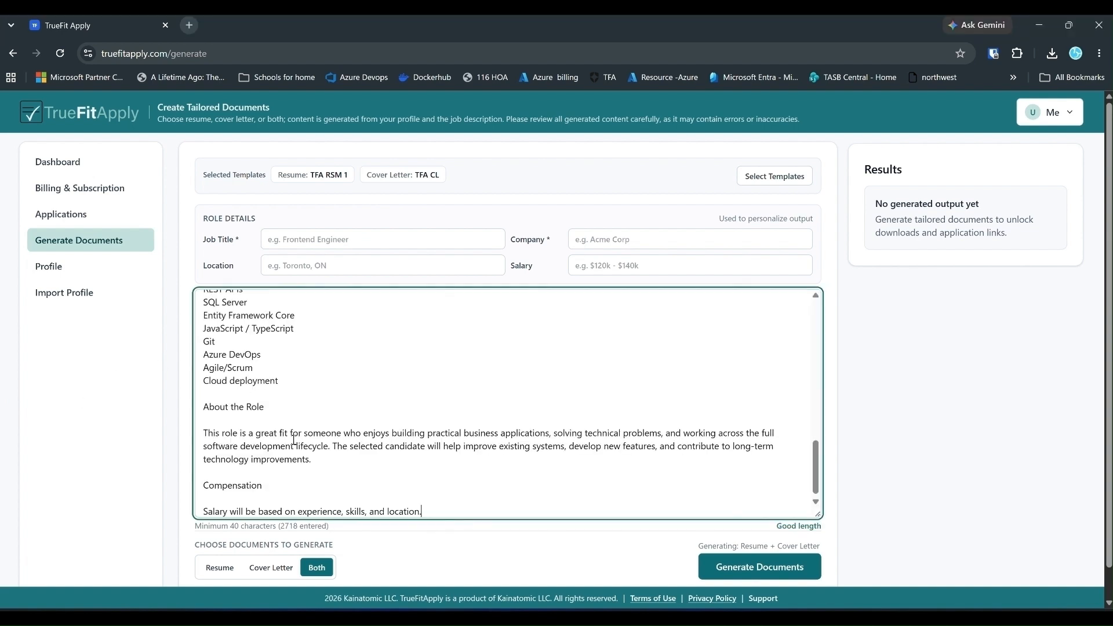
scroll(292, 443, "up", 10)
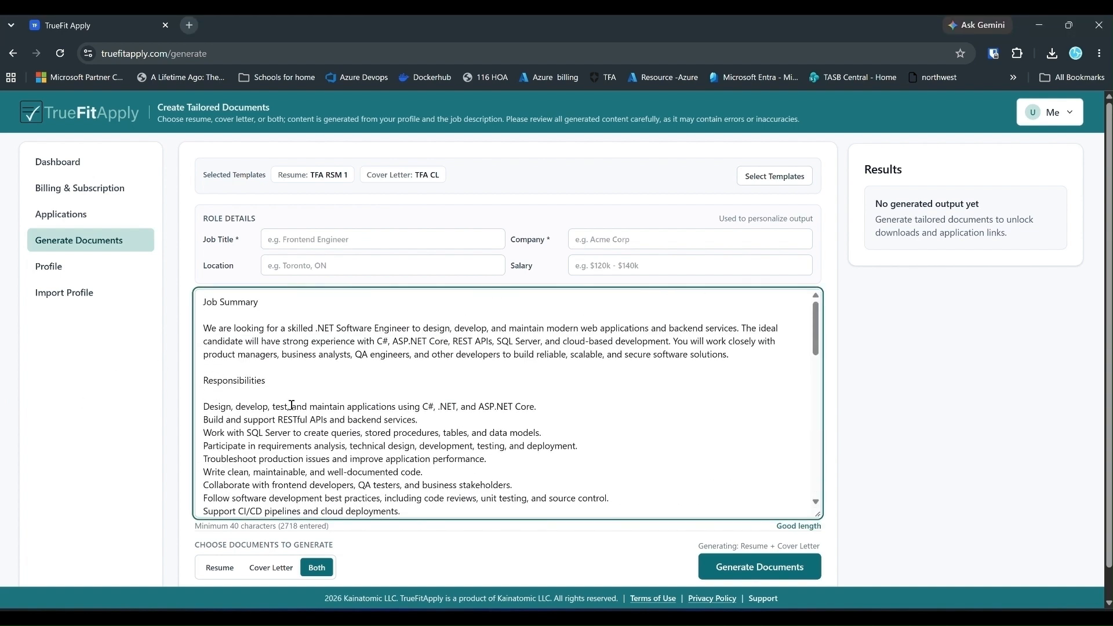
left_click(306, 242)
type("Software Engineer")
key("Tab")
type("Kainatomic LLC")
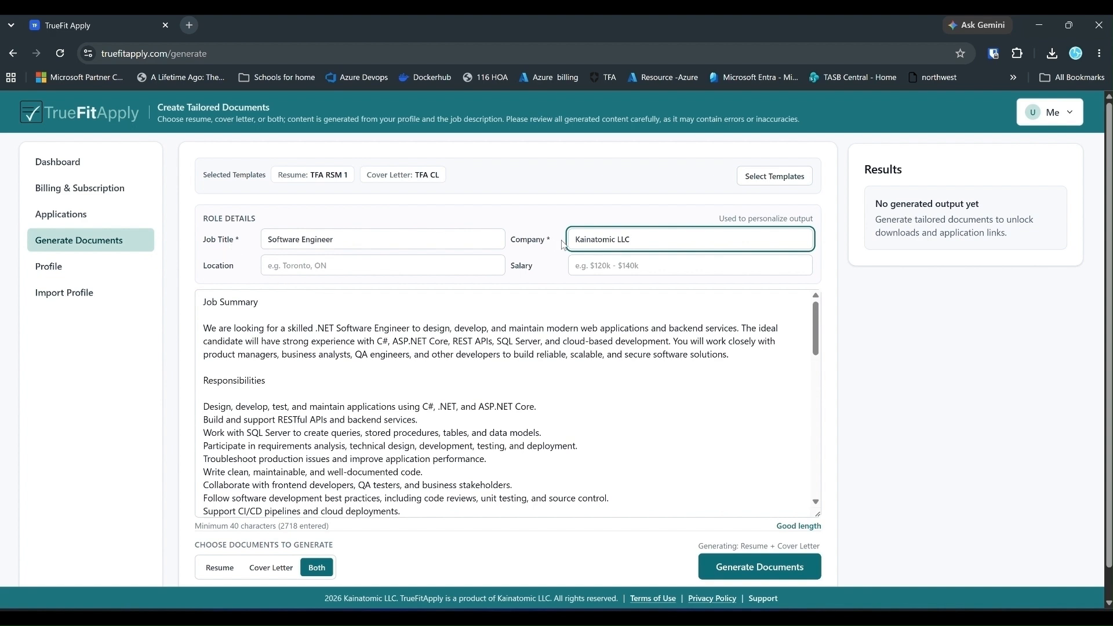
left_click(277, 569)
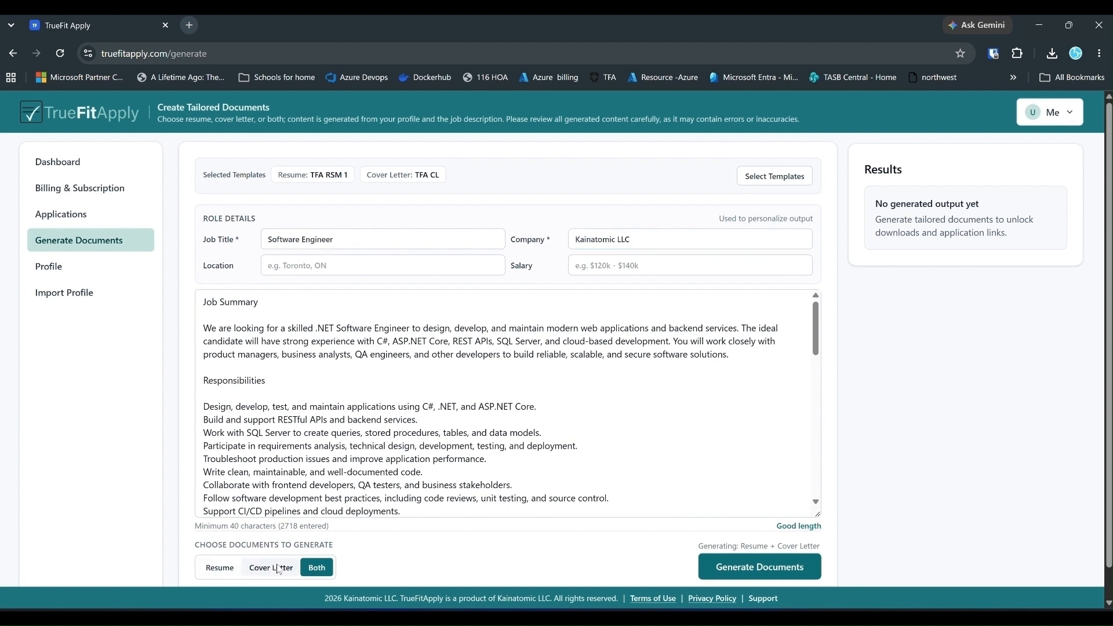
Set the document type to Resume only
left_click(277, 570)
left_click(218, 567)
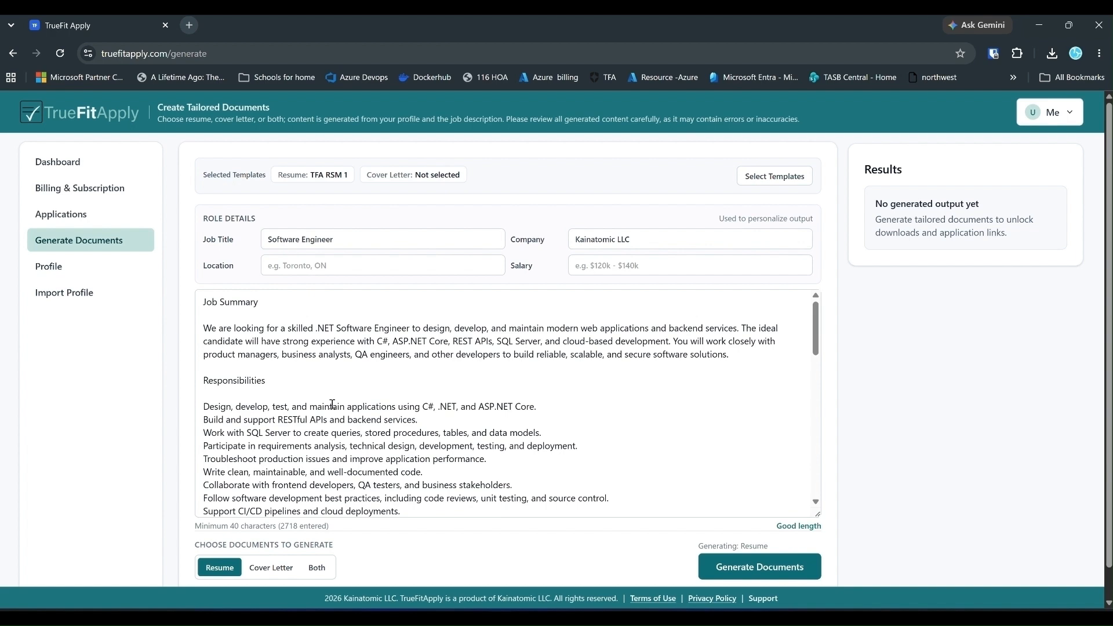
left_click(258, 566)
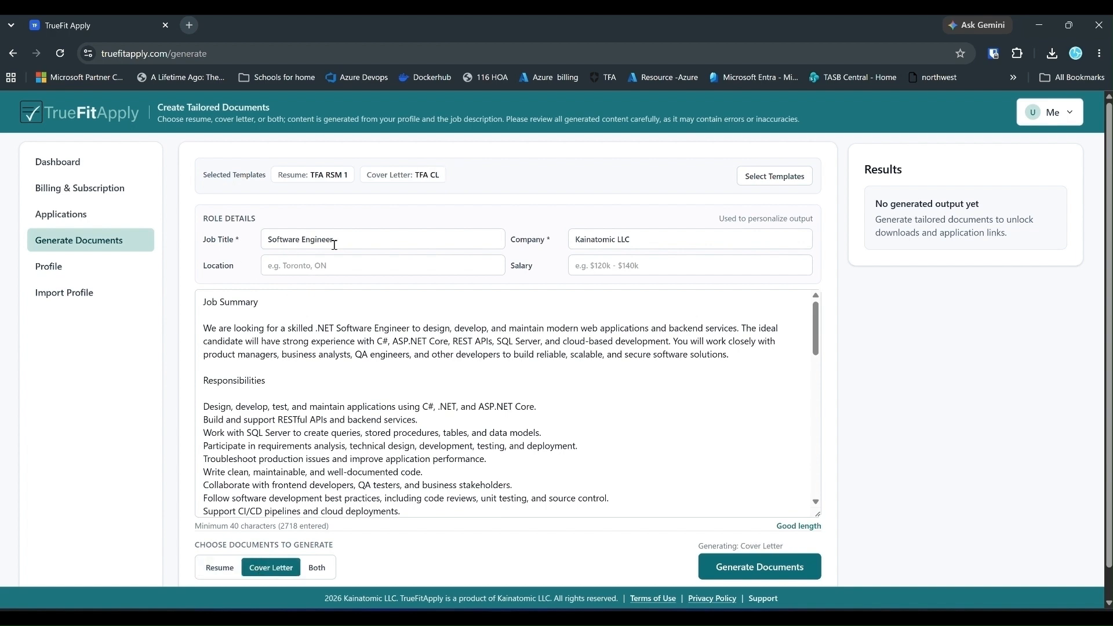
left_click(323, 569)
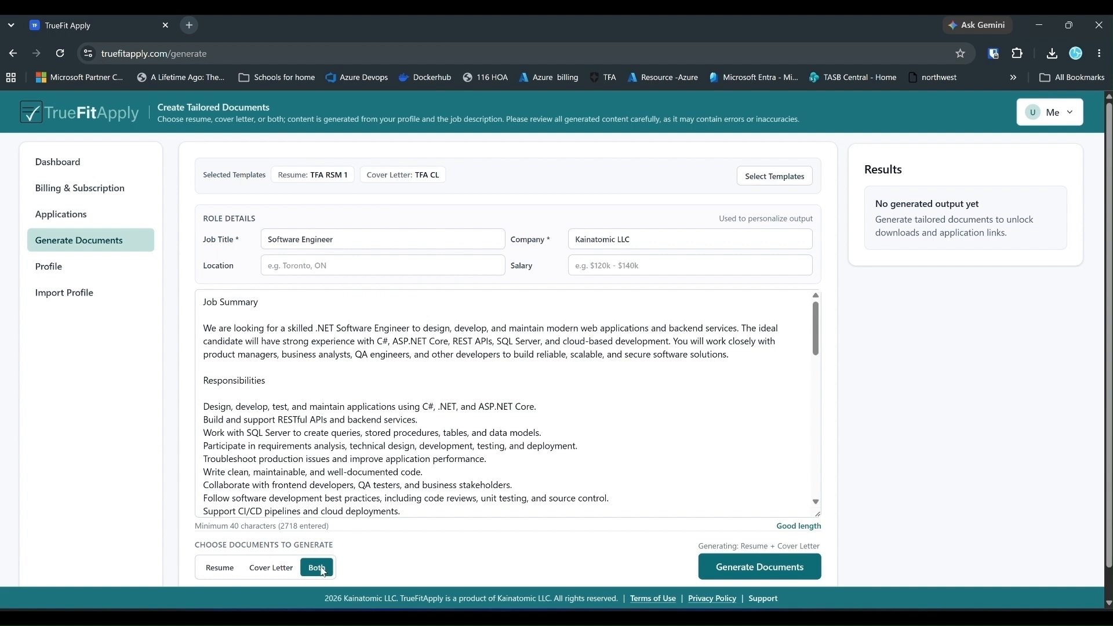
left_click(222, 567)
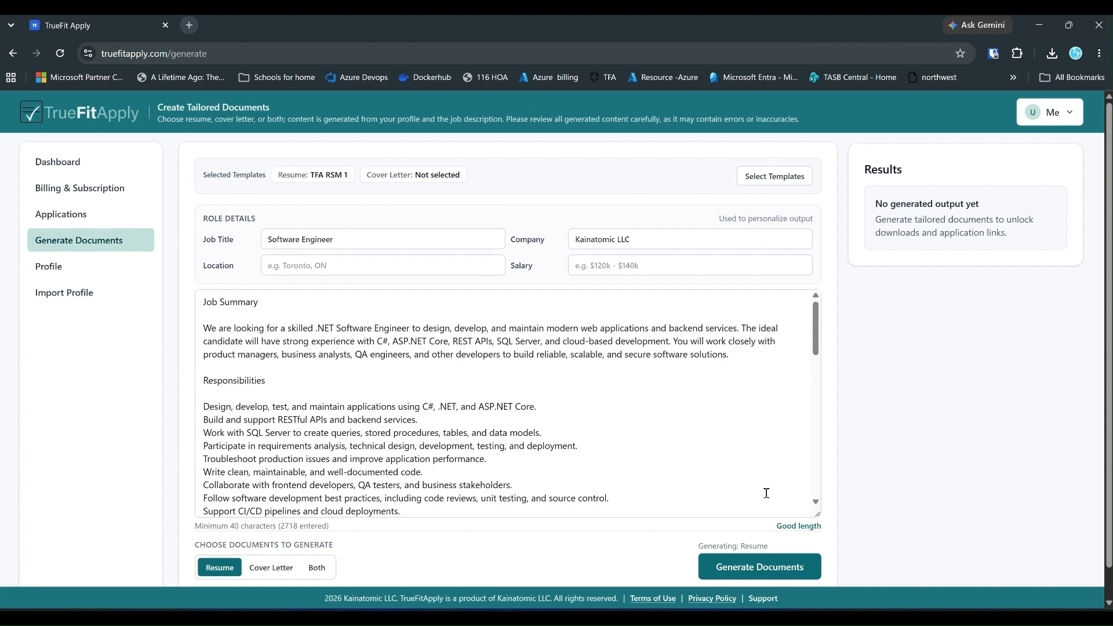
Generate the tailored resume, download it, and open Resume (3).docx in Word
left_click(736, 573)
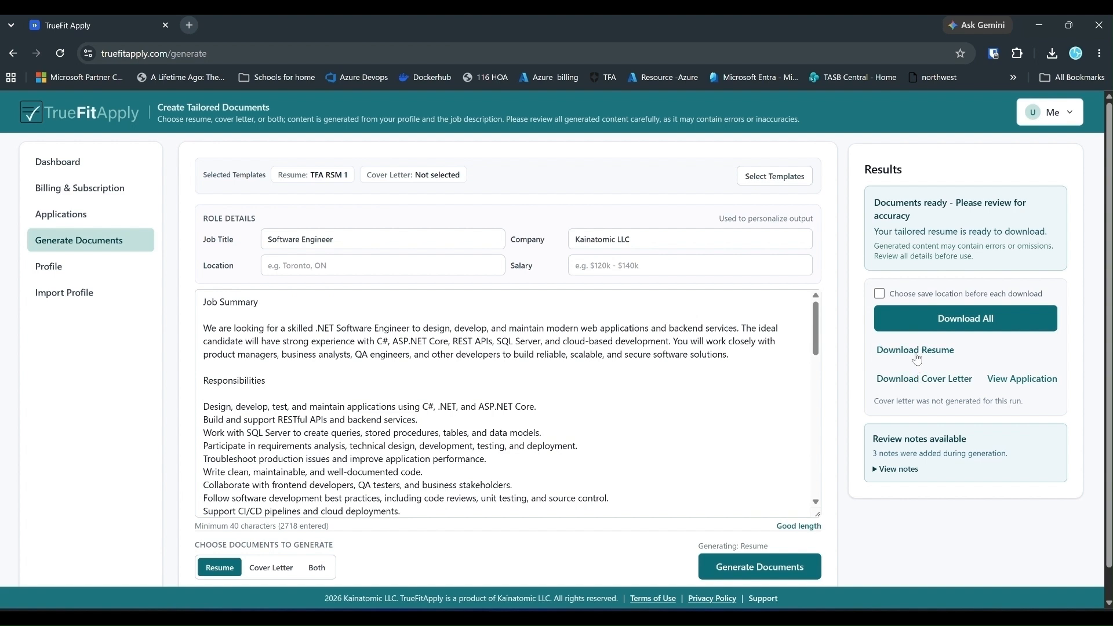
left_click(915, 357)
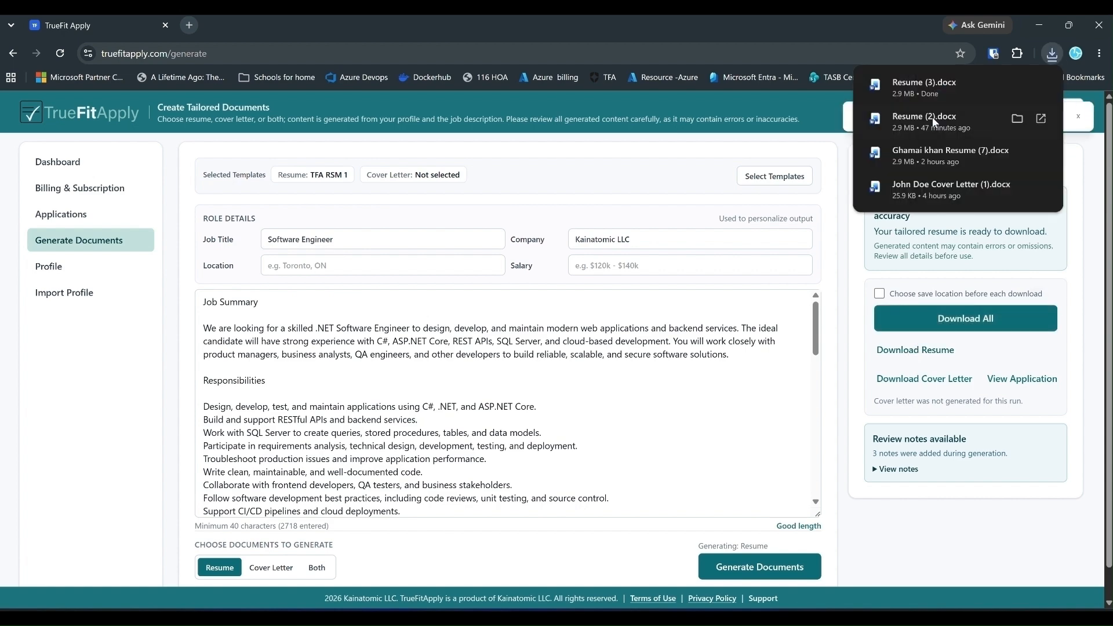
left_click(924, 94)
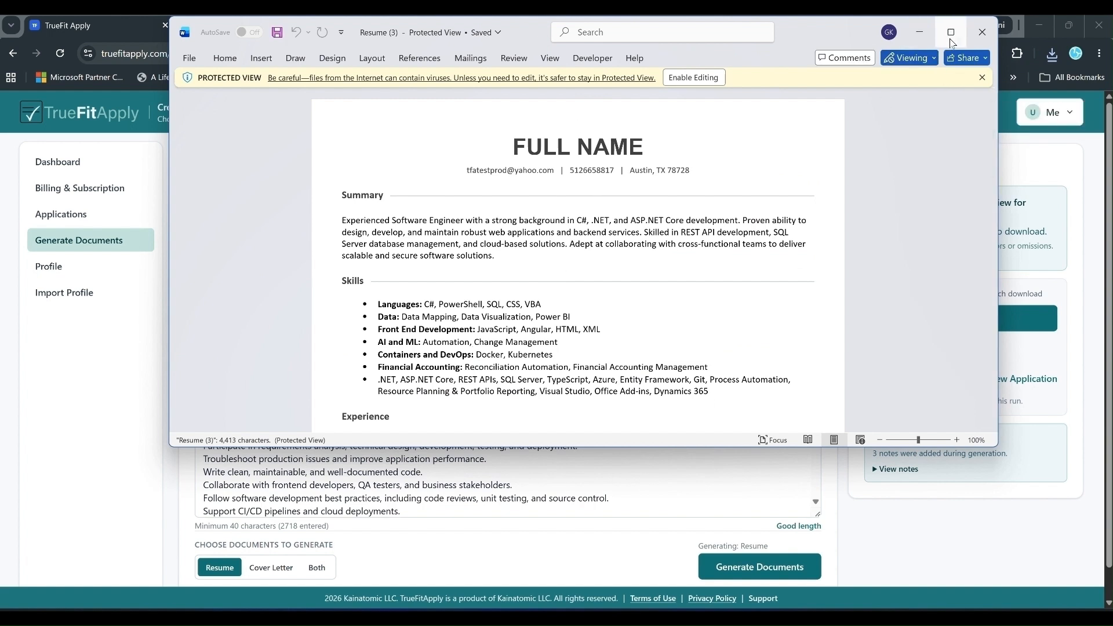
Close the Resume (3).docx Word window after reviewing it
mouse_move(952, 40)
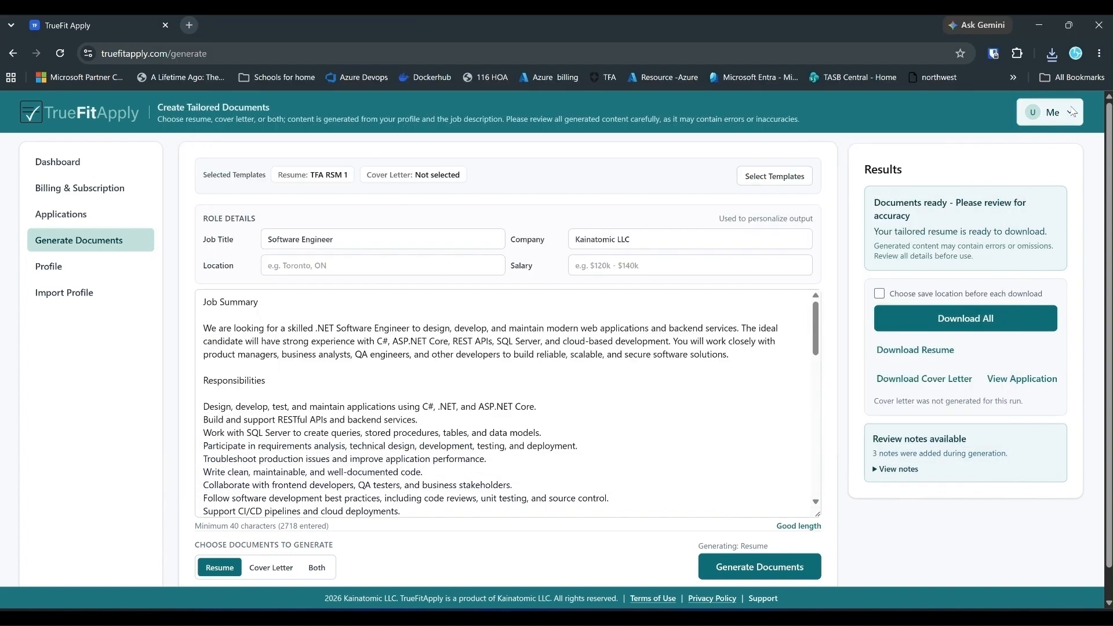
On the Account page, replace the placeholder first name with the user's own, add their last name, and save
left_click(1073, 112)
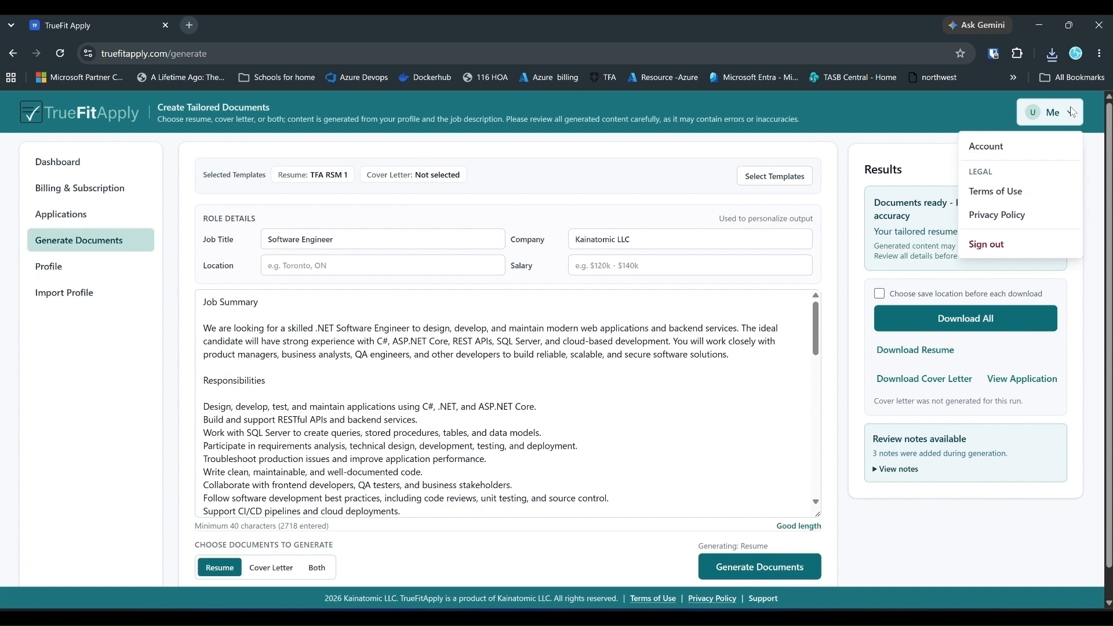
left_click(1006, 155)
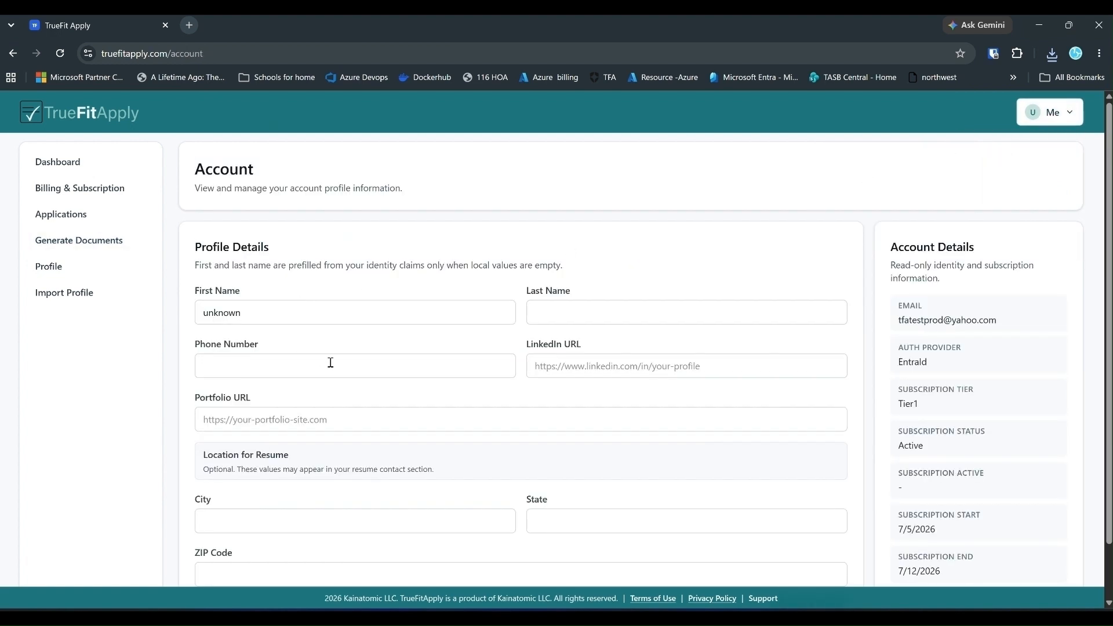
left_click(310, 317)
key("ctrl+a")
type("Ghamai")
key("Tab")
type("Khuram")
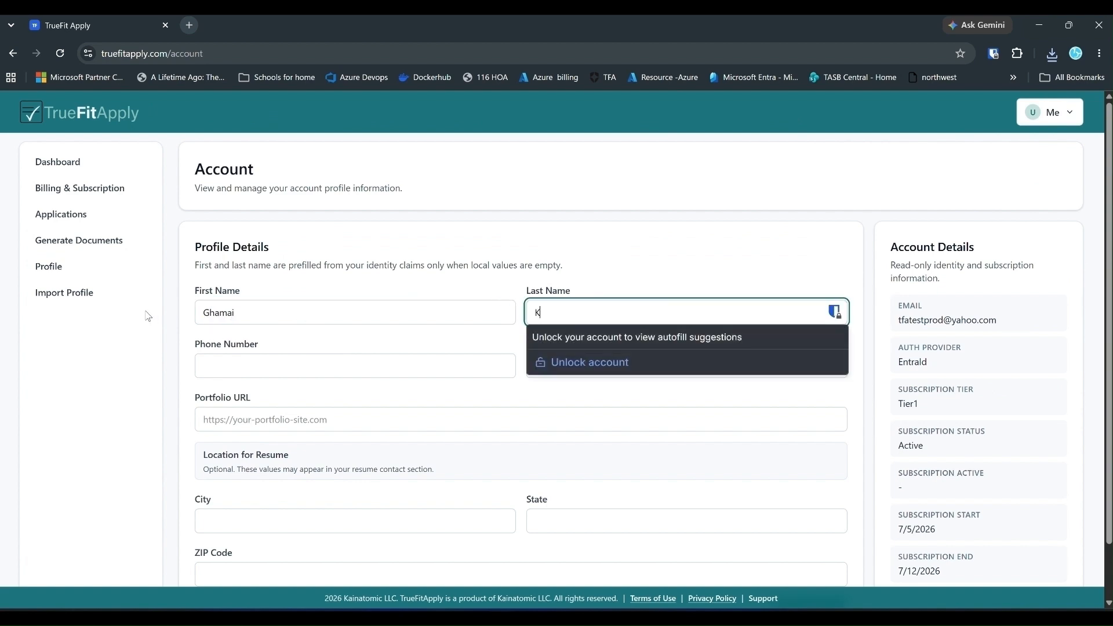
scroll(373, 367, "down", 1)
left_click(811, 555)
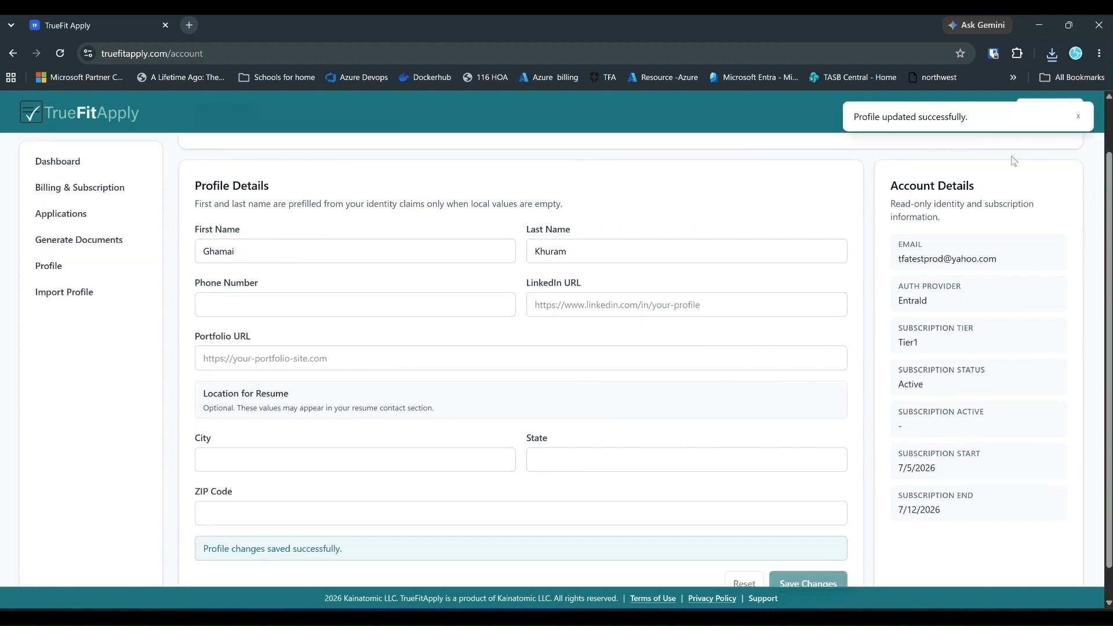
left_click(79, 240)
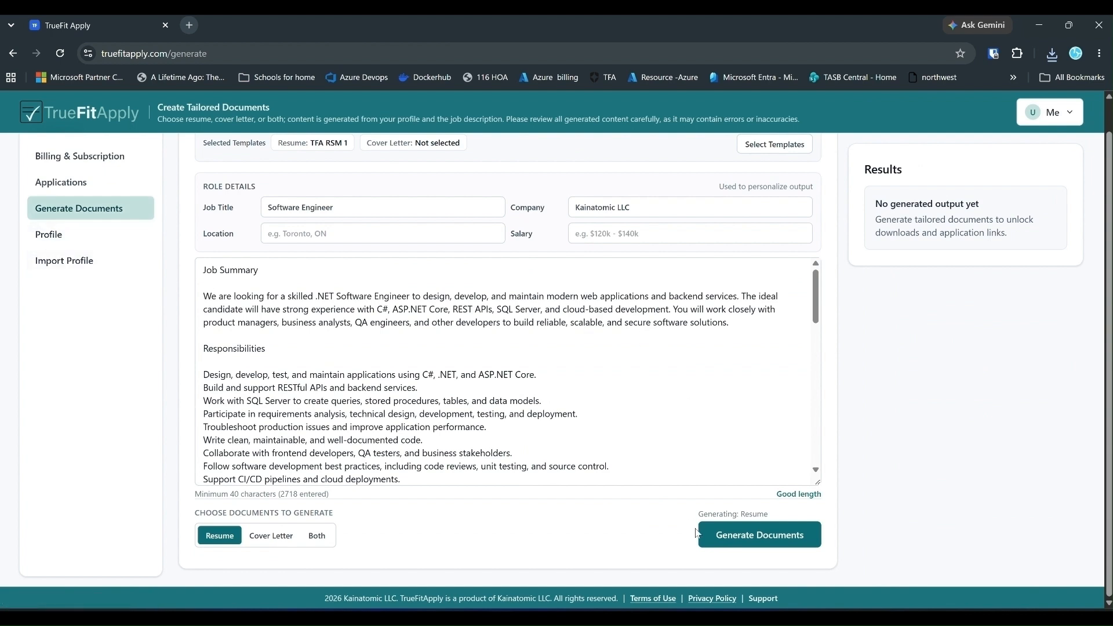
Regenerate the tailored resume with the updated name and download the new version
left_click(746, 534)
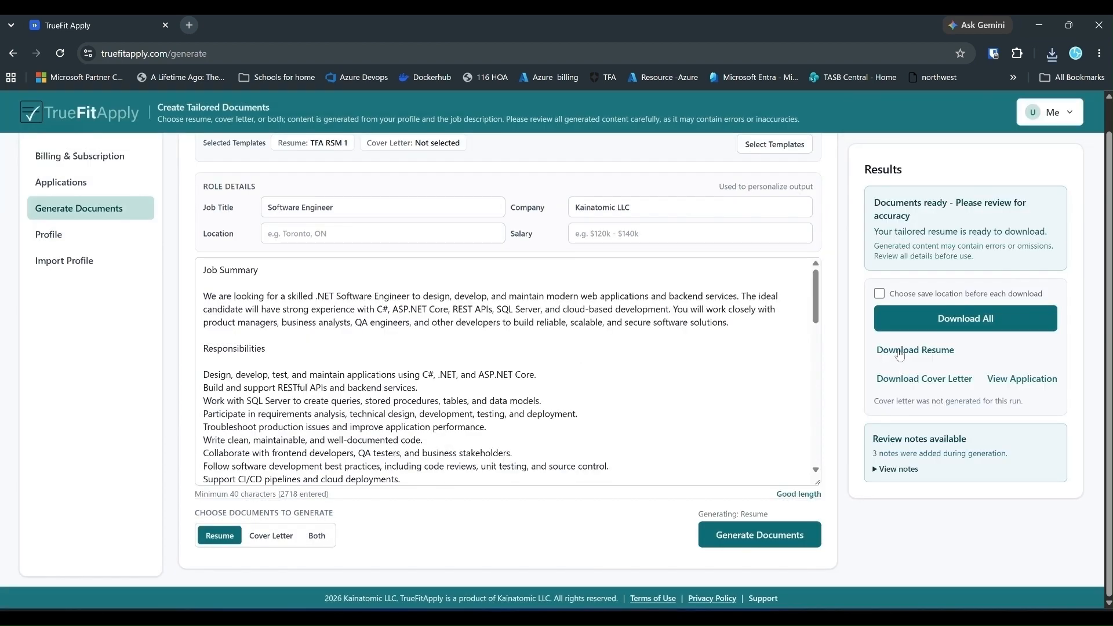
left_click(899, 352)
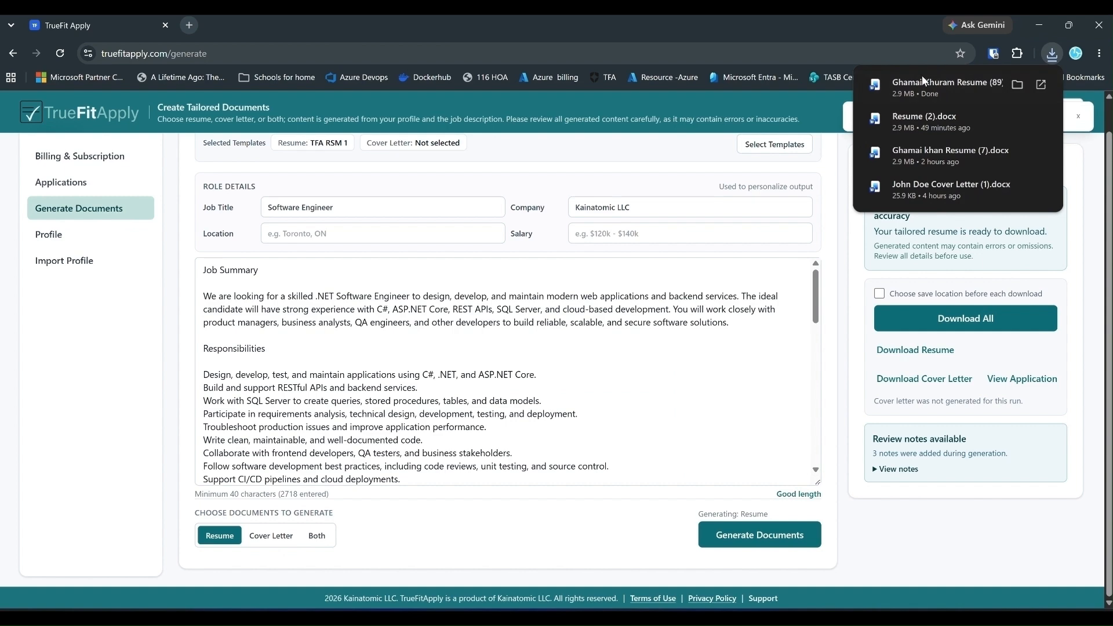
Open the regenerated resume in Word and scroll through it to check the real-name heading
left_click(927, 81)
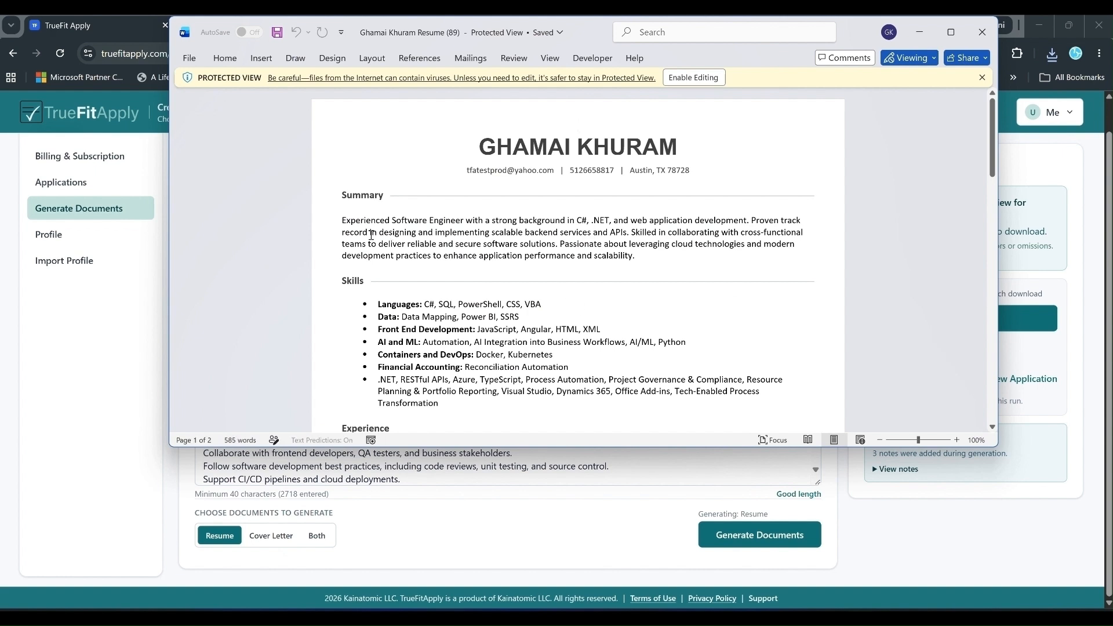
scroll(391, 236, "down", 2)
scroll(433, 251, "up", 2)
scroll(486, 408, "down", 1)
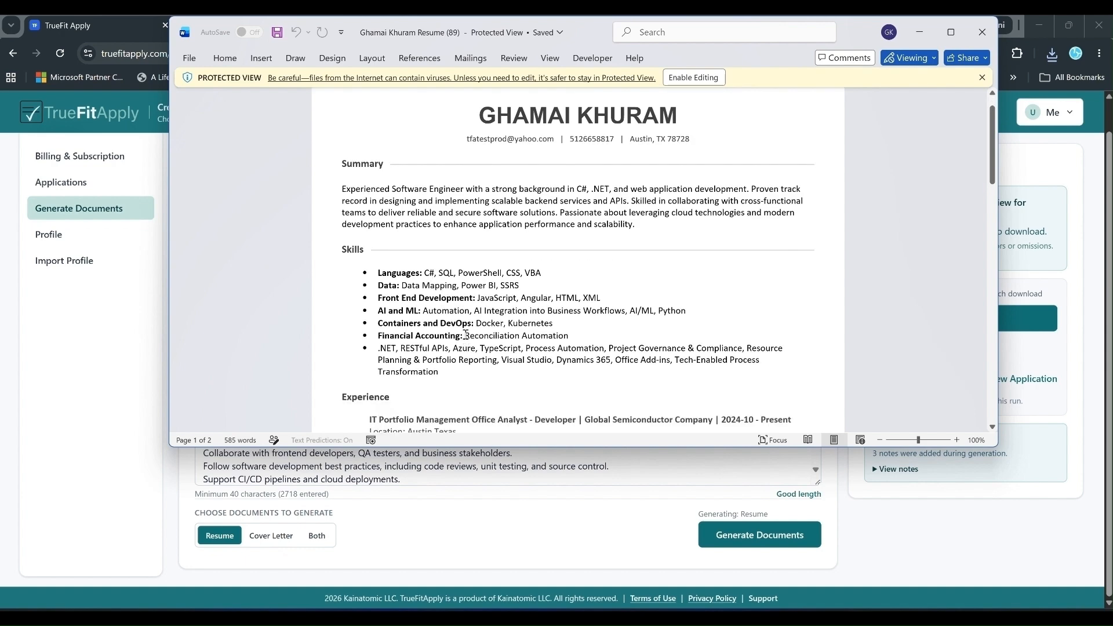
scroll(467, 339, "down", 4)
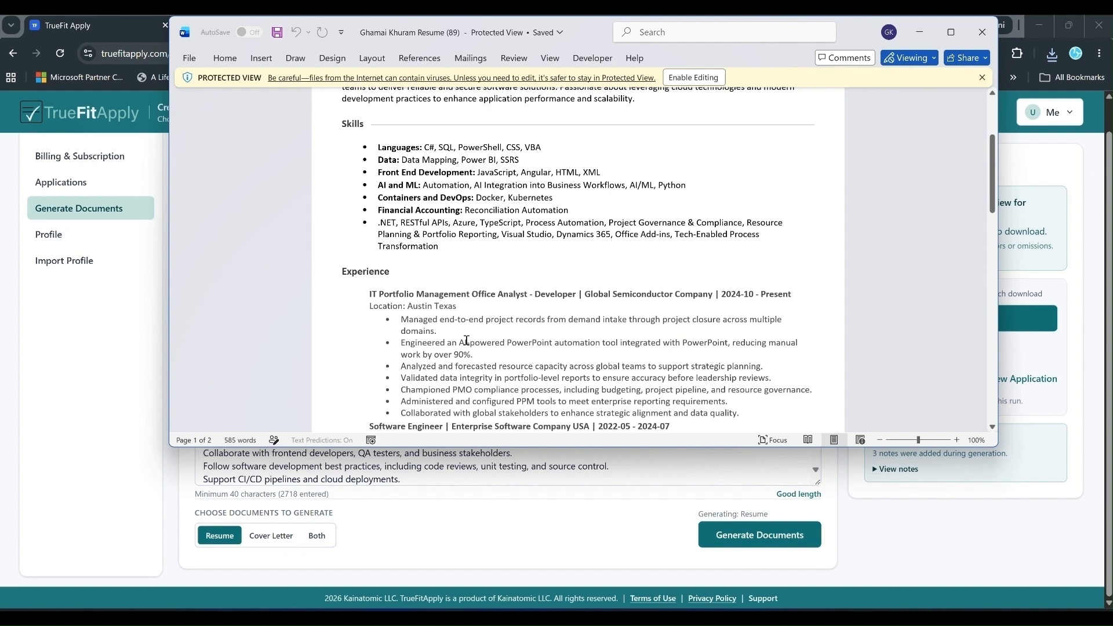
scroll(562, 345, "down", 5)
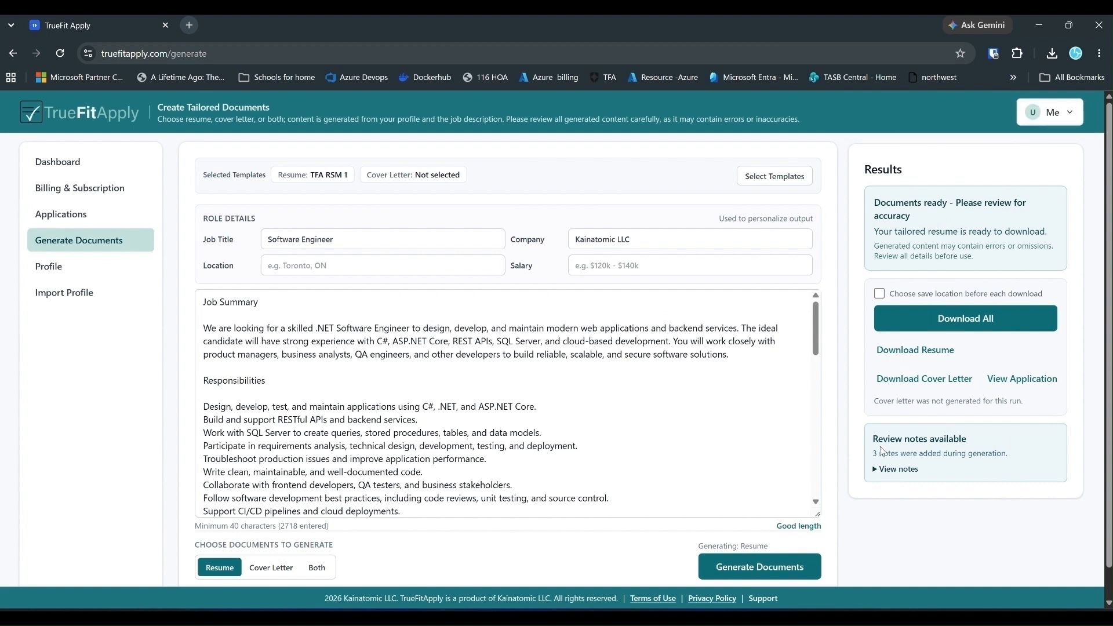
Expand and read the resume's review notes, then close the resume in Word
left_click(874, 468)
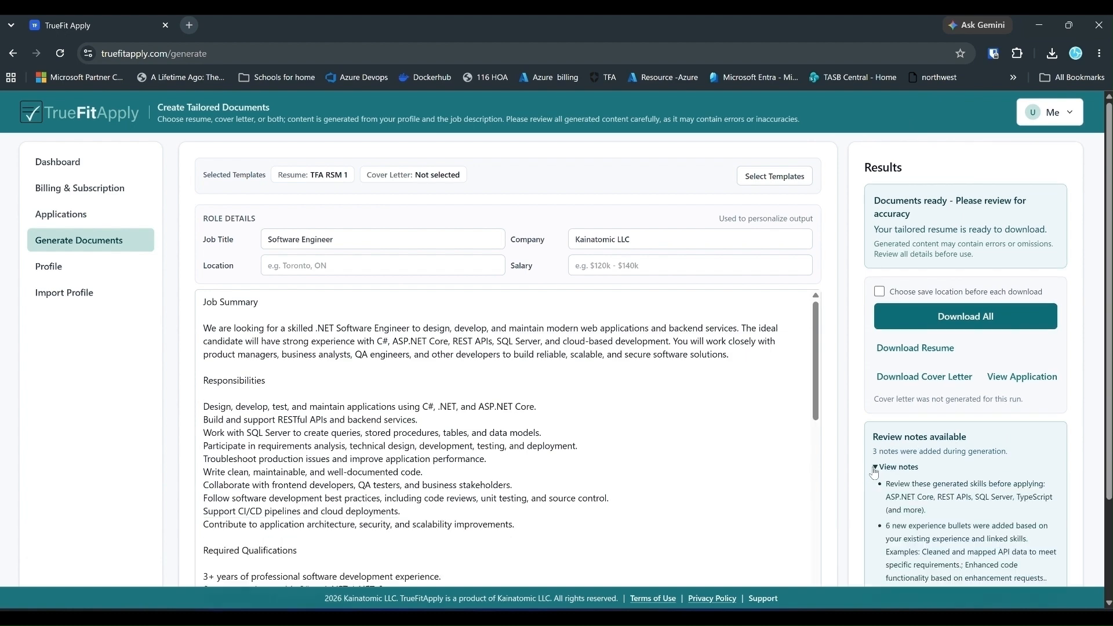
scroll(887, 463, "down", 3)
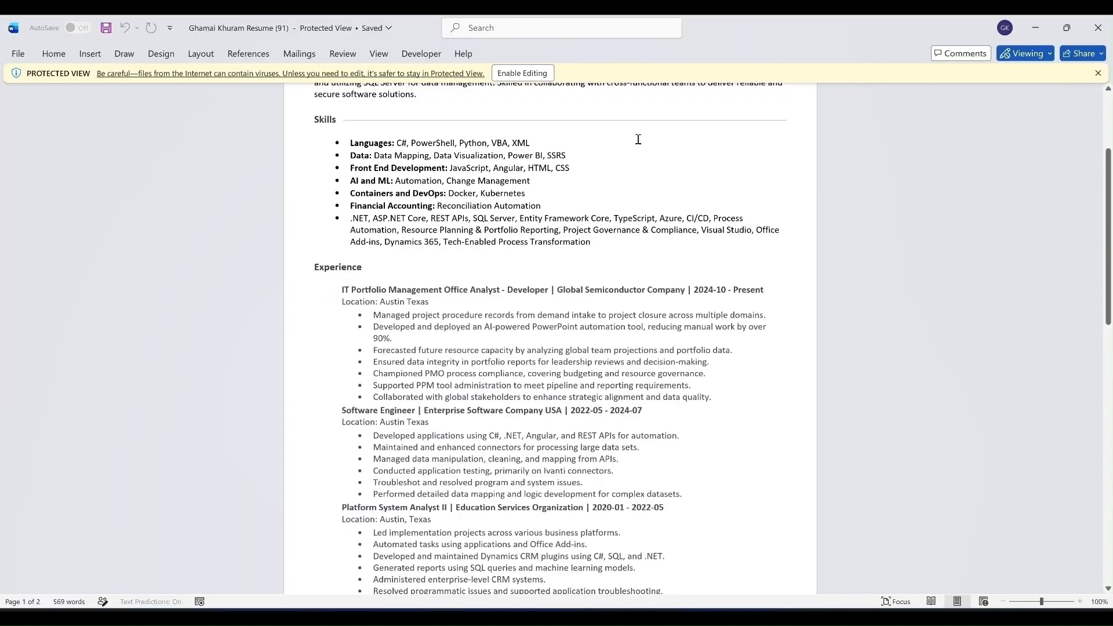
left_click(1104, 33)
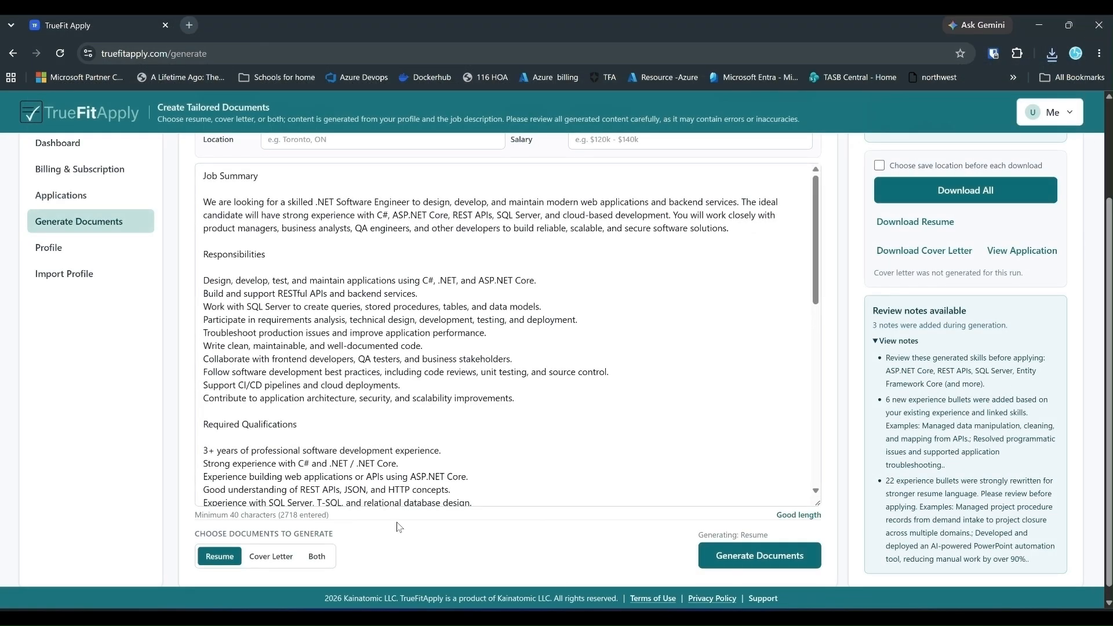
Select only Cover Letter and generate it for the Kainatomic LLC Software Engineer role
left_click(250, 556)
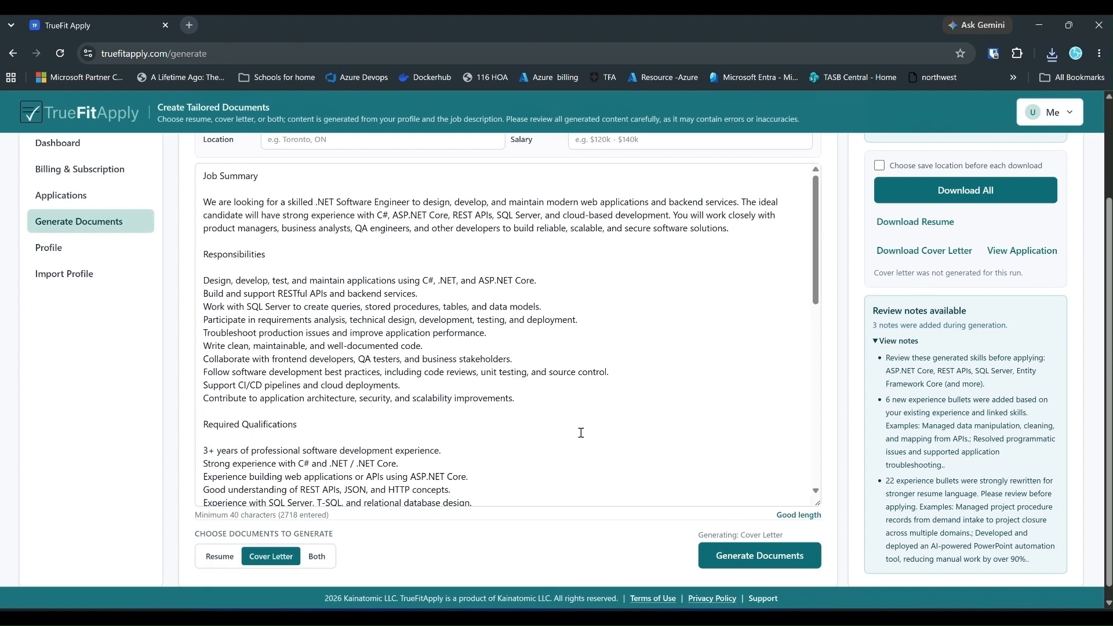
scroll(586, 408, "up", 2)
scroll(652, 414, "down", 2)
scroll(651, 413, "up", 2)
scroll(704, 468, "down", 4)
scroll(705, 467, "down", 5)
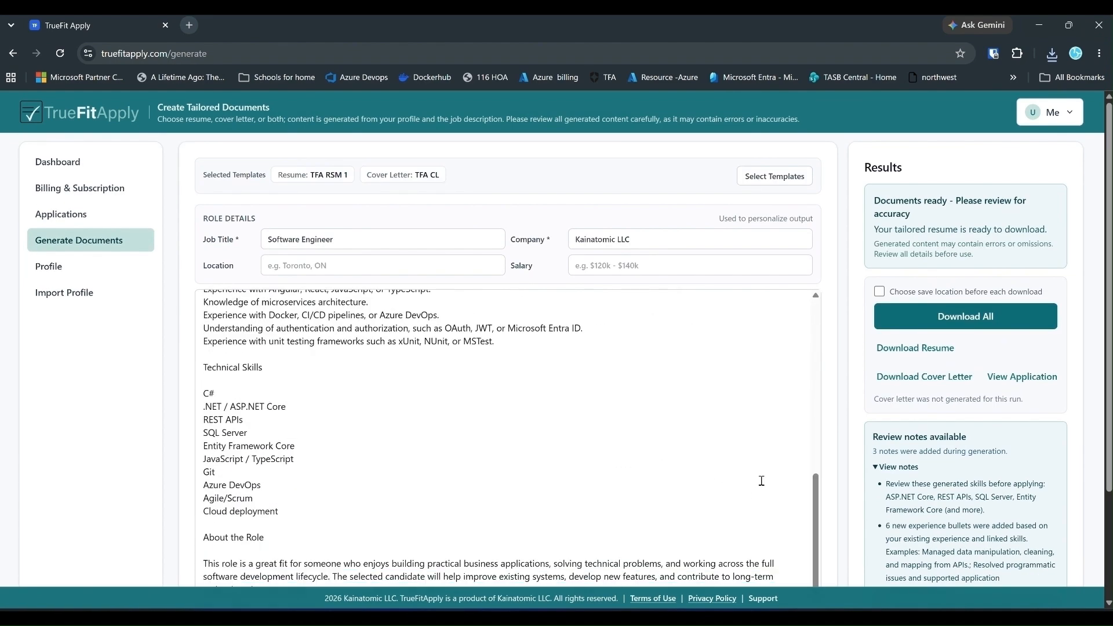
scroll(318, 537, "down", 2)
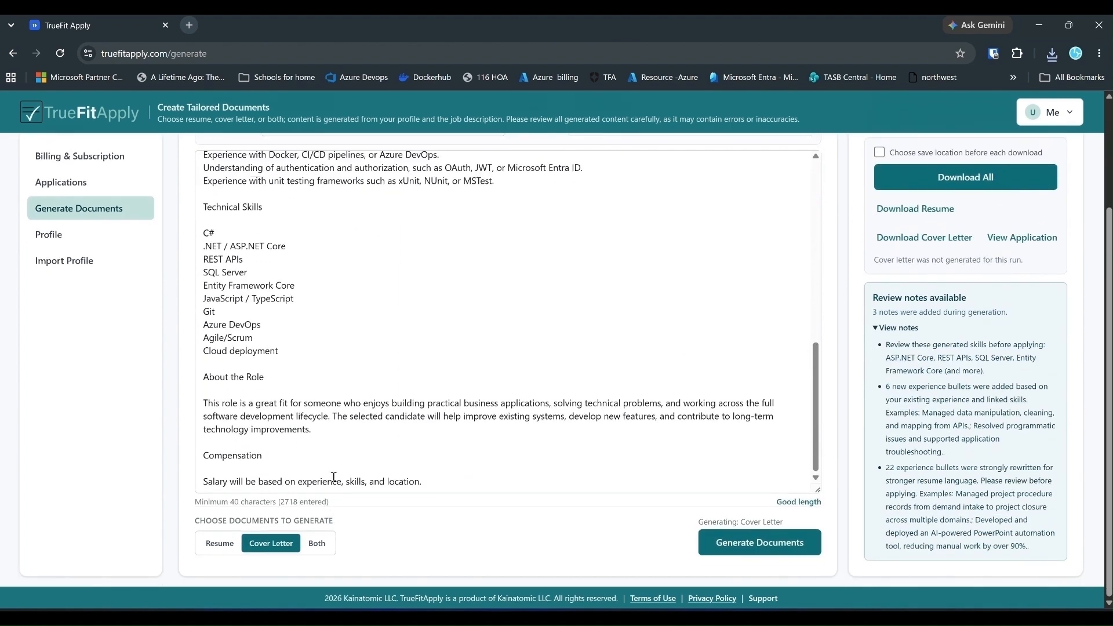
left_click(747, 543)
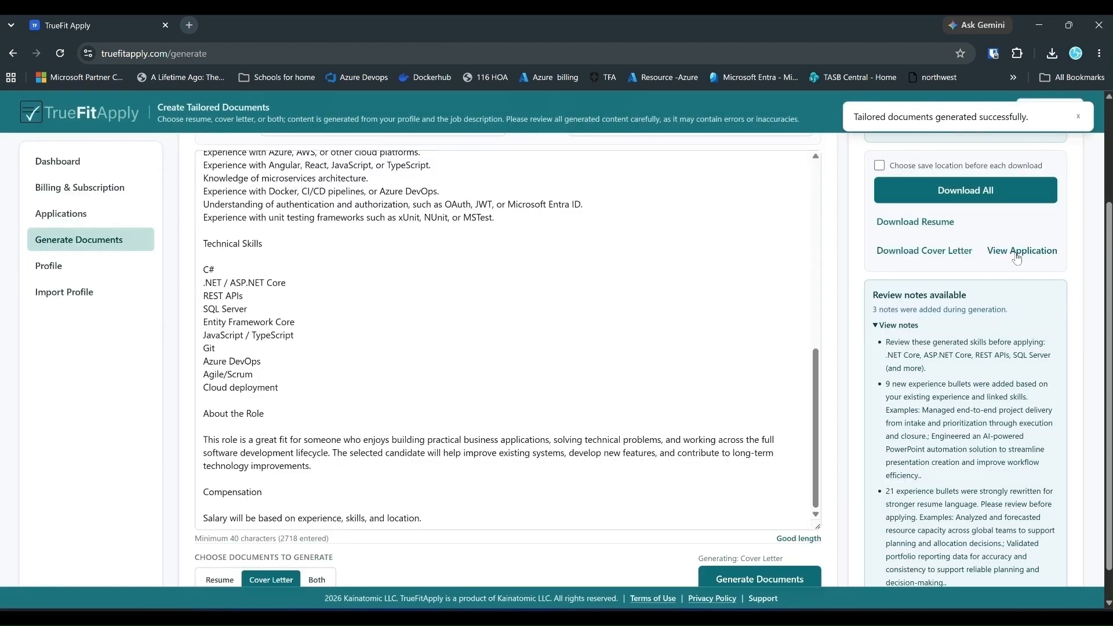
Download the Kainatomic cover letter, review it maximized in Word, then close Word
left_click(944, 258)
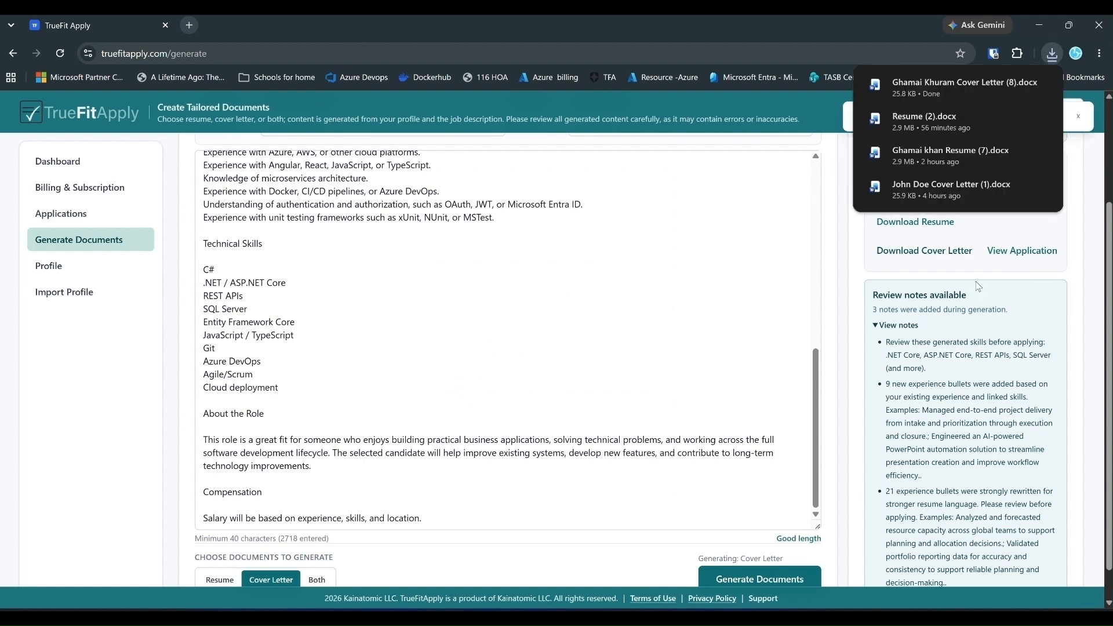
left_click(918, 83)
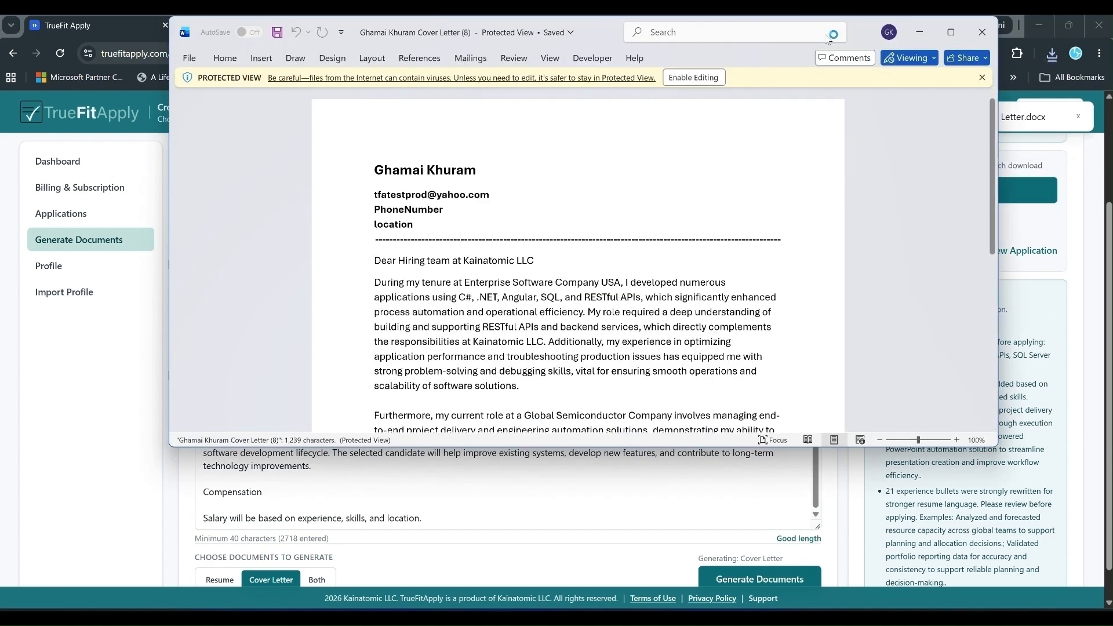
left_click(951, 32)
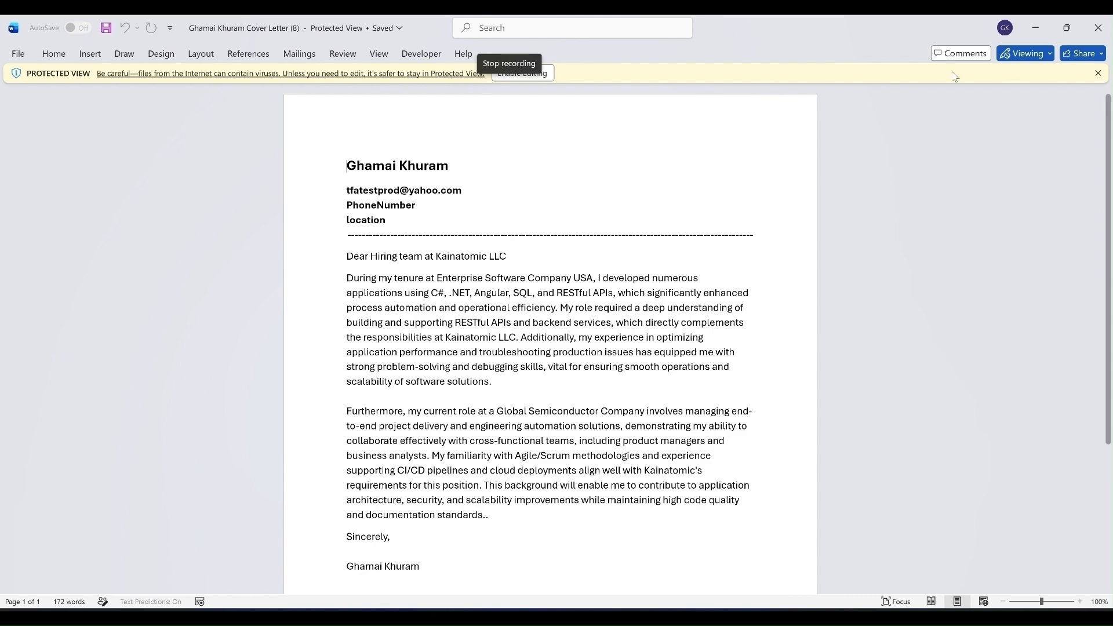
left_click(1091, 32)
scroll(290, 264, "up", 8)
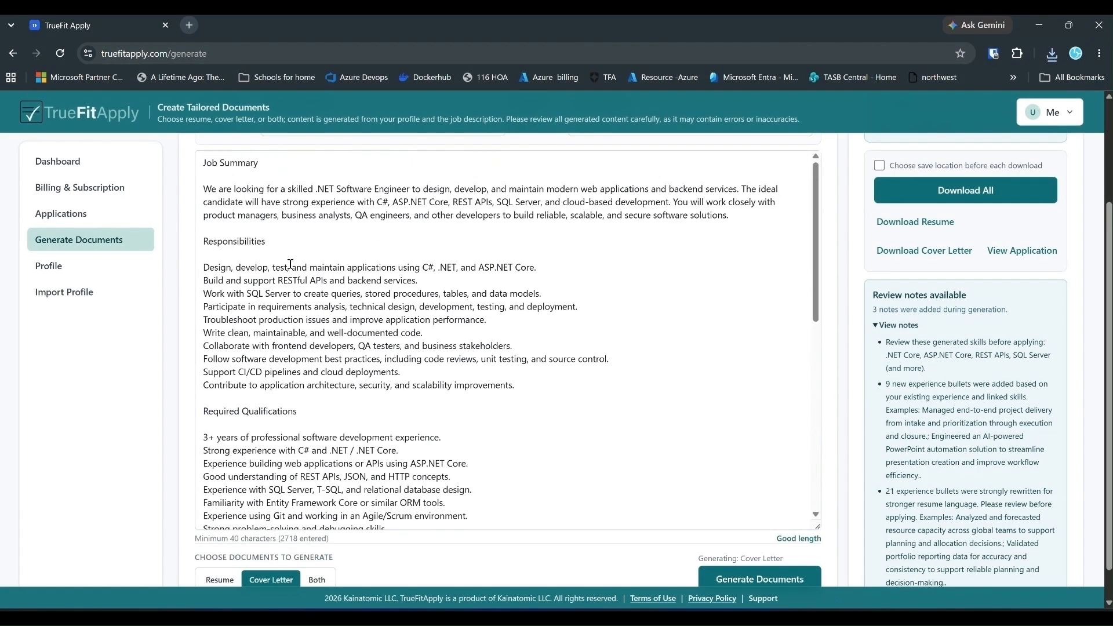
Download Resume.docx from the last Kainatomic LLC application, then go back to the Applications list
left_click(100, 217)
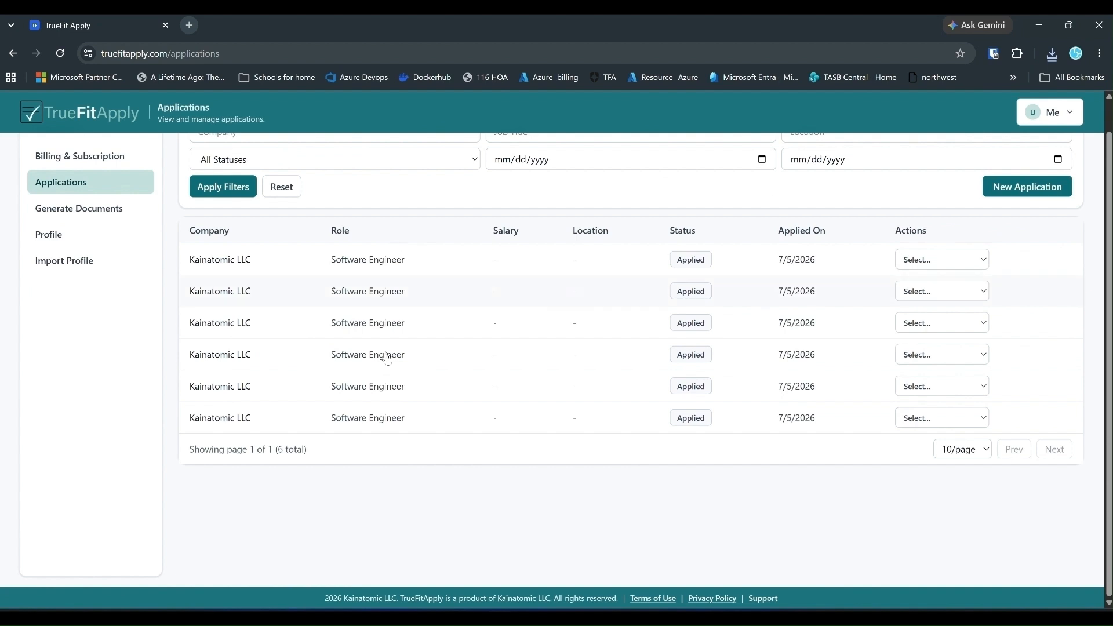
left_click(426, 425)
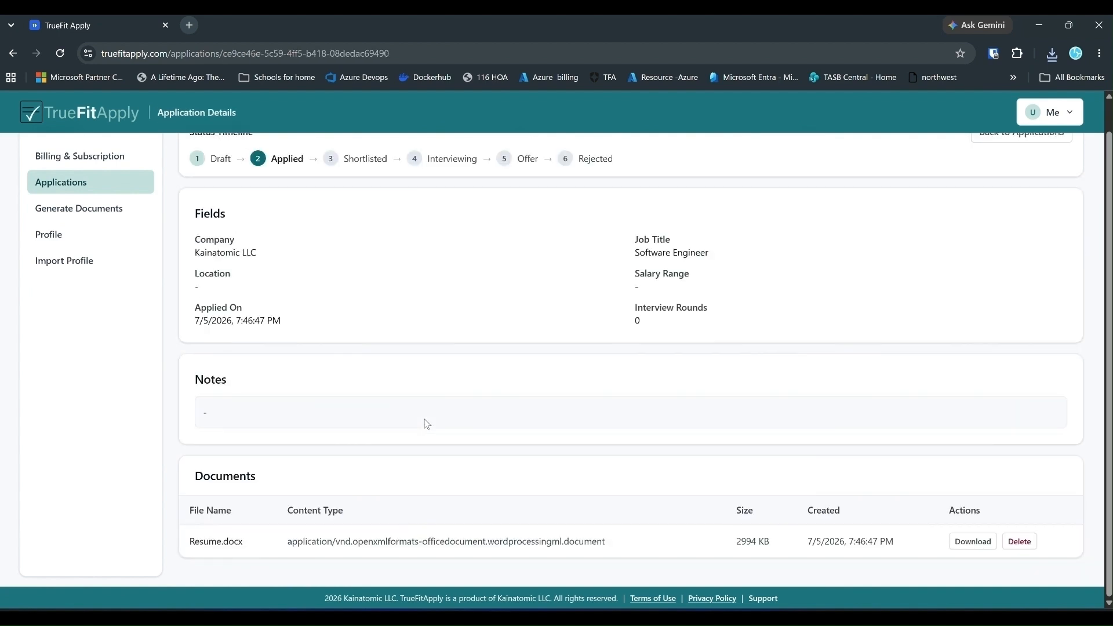
left_click(972, 542)
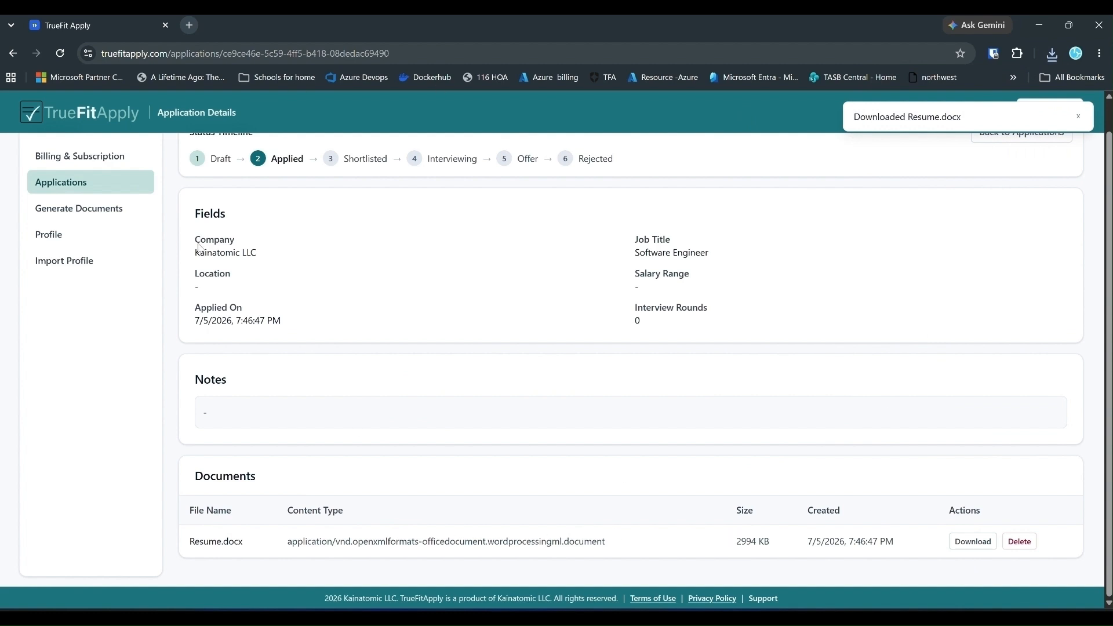
left_click(14, 53)
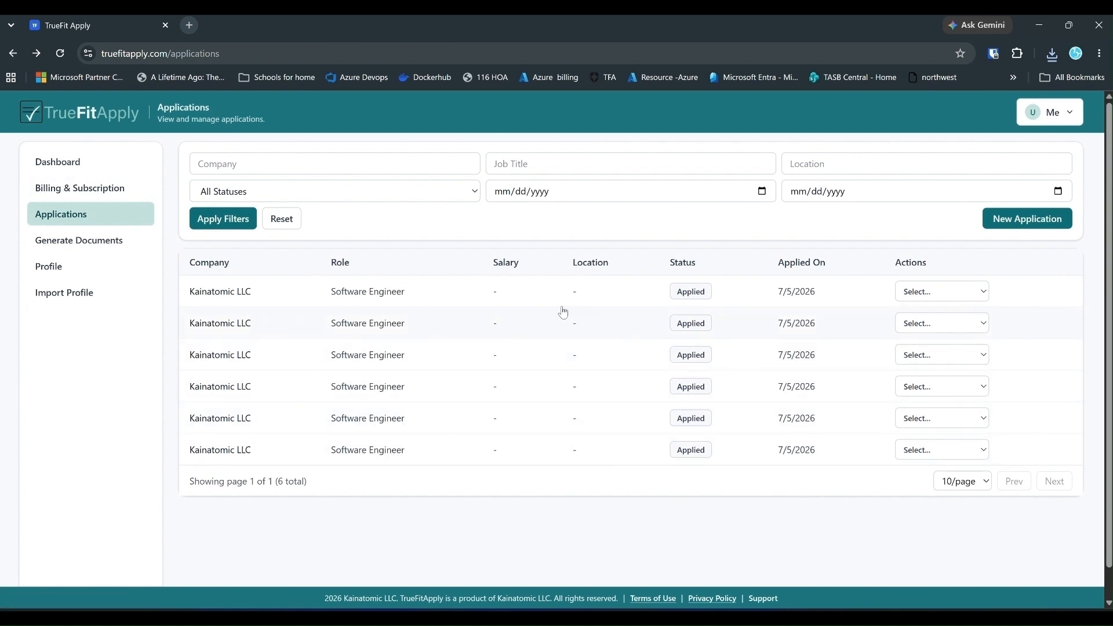
Change the fifth application's status from Applied to Shortlisted
left_click(702, 418)
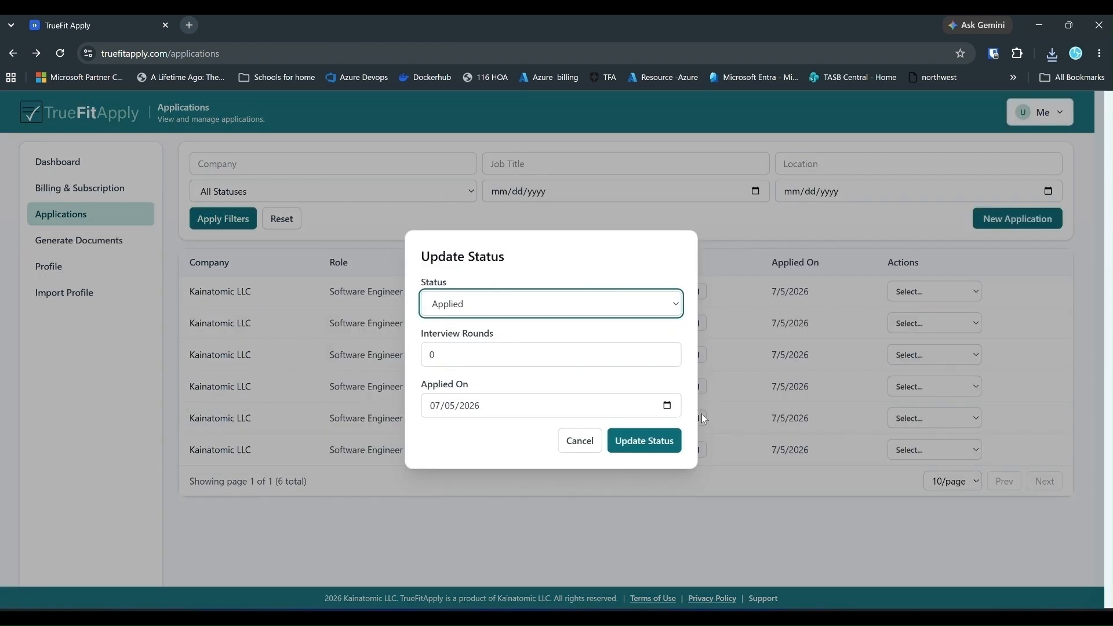
left_click(543, 302)
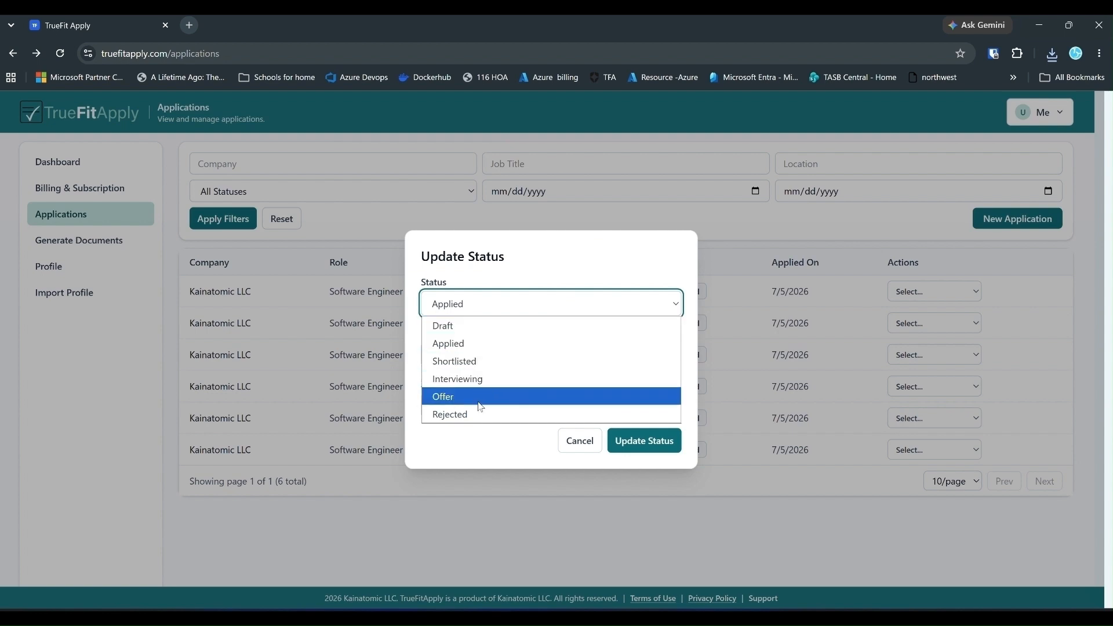
left_click(481, 361)
left_click(661, 447)
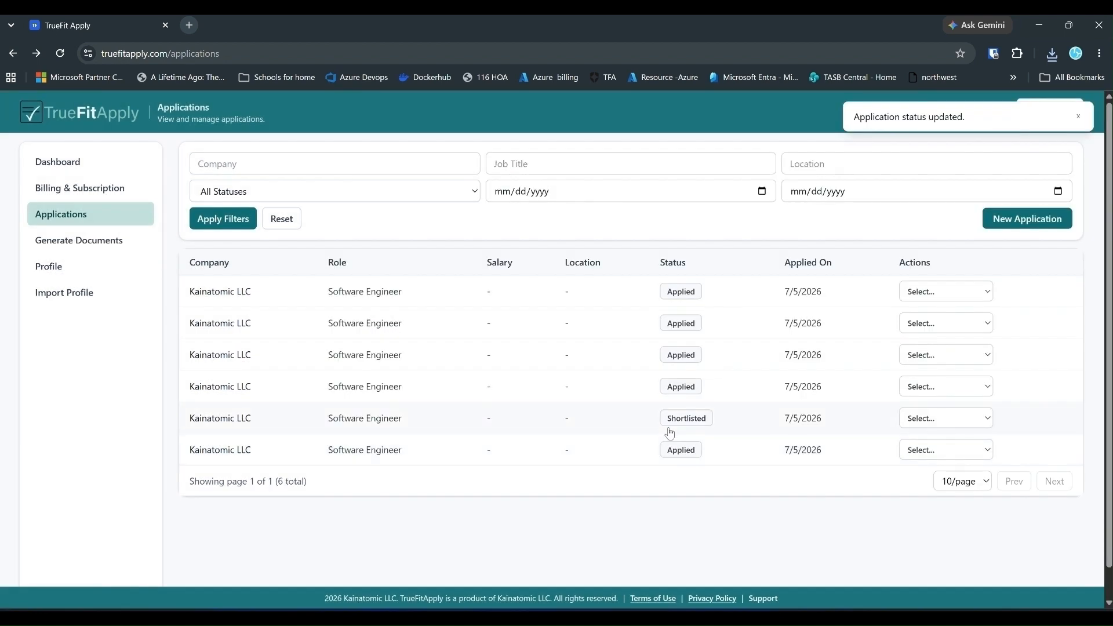
View a Kainatomic LLC application's details, then return to the Applications list
left_click(581, 292)
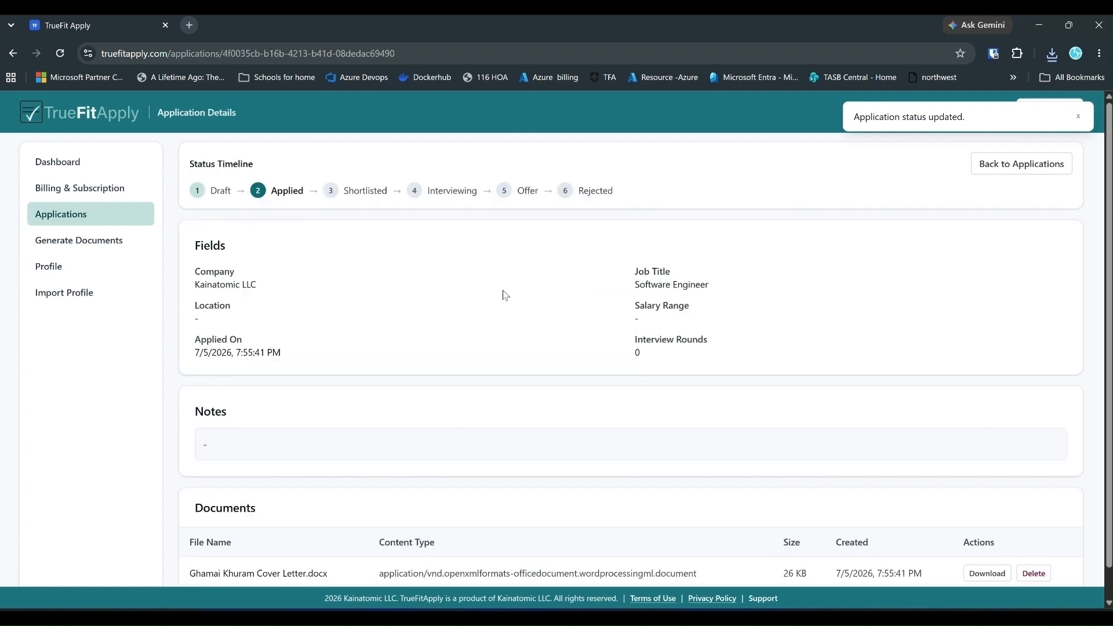
scroll(341, 372, "down", 1)
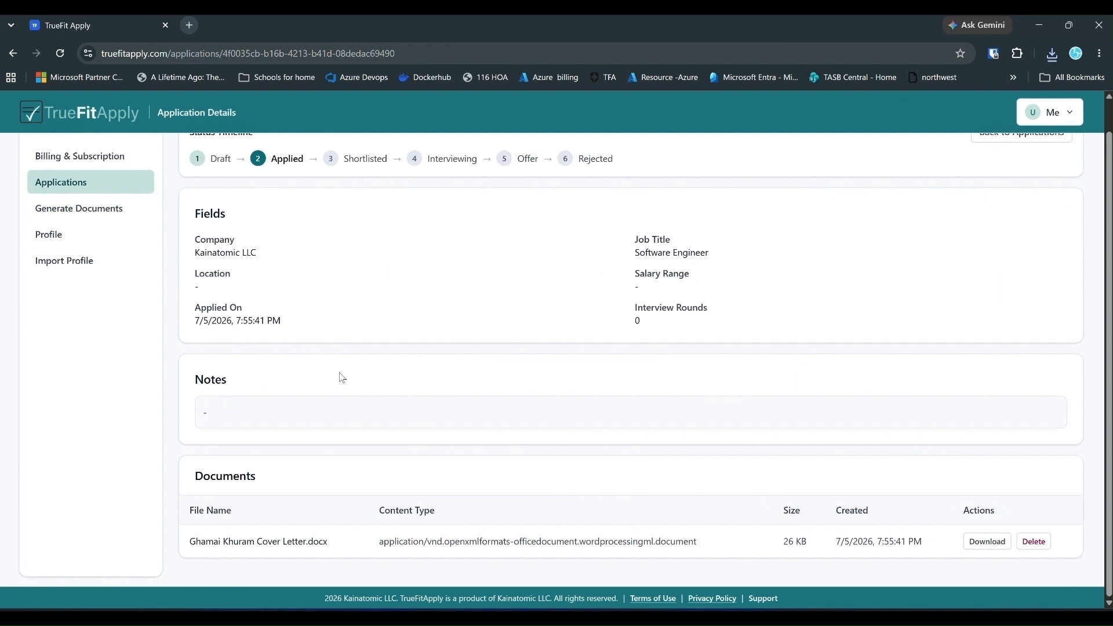
left_click(108, 188)
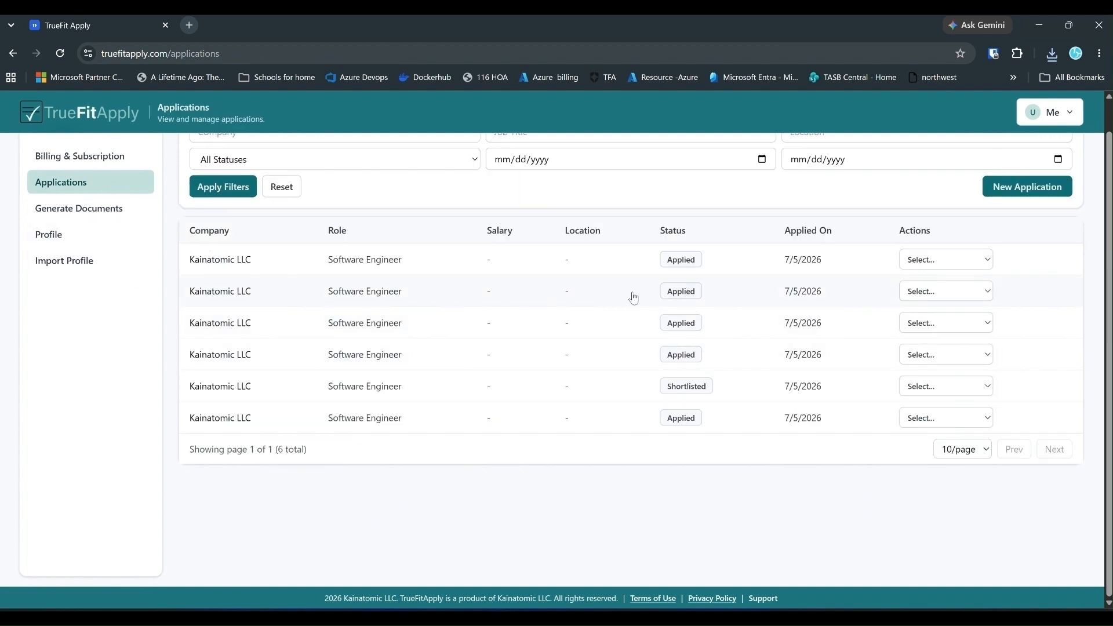
Set the second application's location to Austin, fixing a misspelling, then view Billing & Subscription
left_click(973, 293)
left_click(940, 341)
left_click(424, 302)
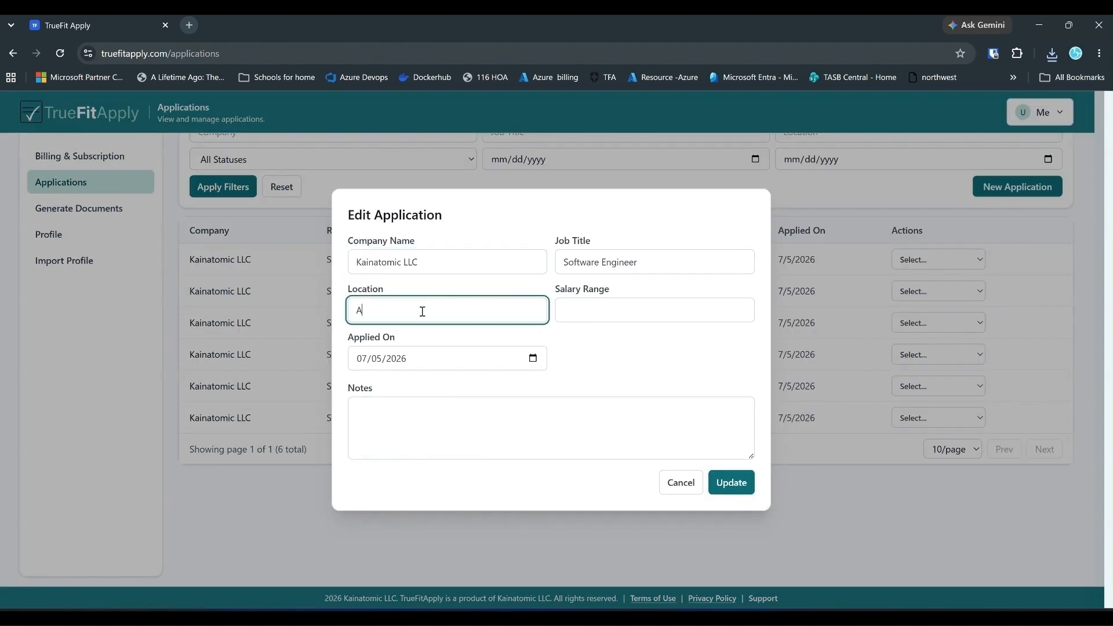
left_click(734, 484)
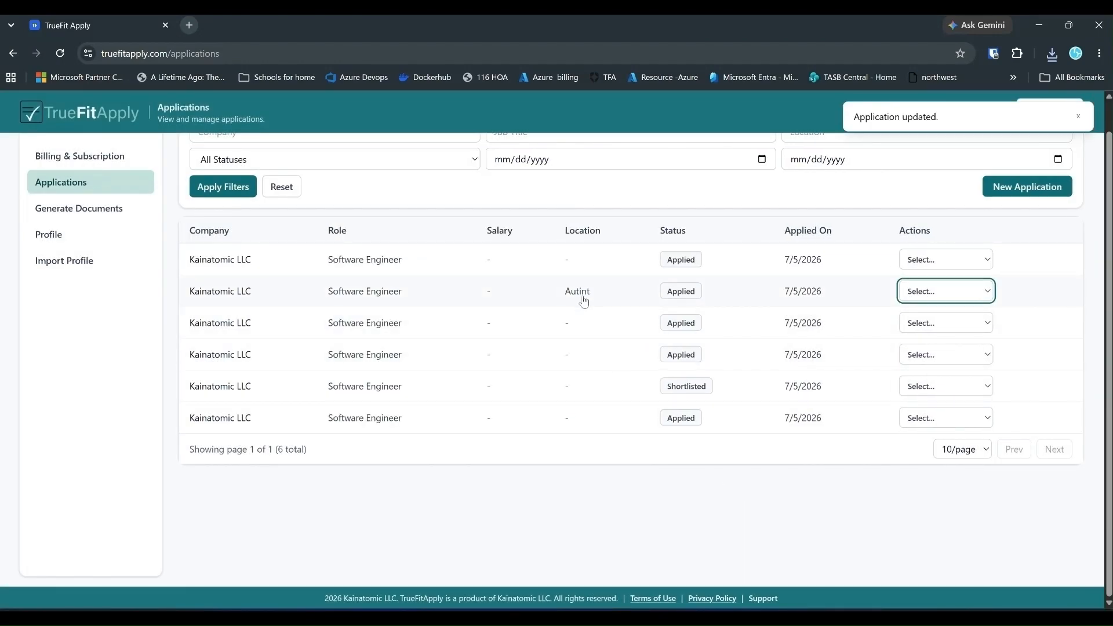
left_click(965, 286)
left_click(952, 336)
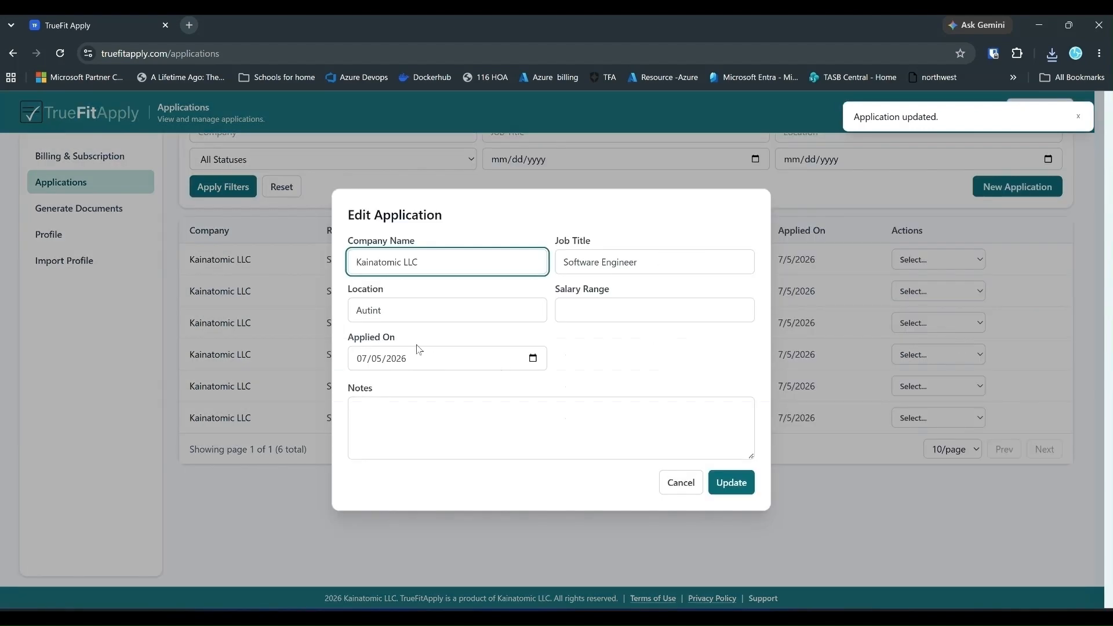
left_click(413, 312)
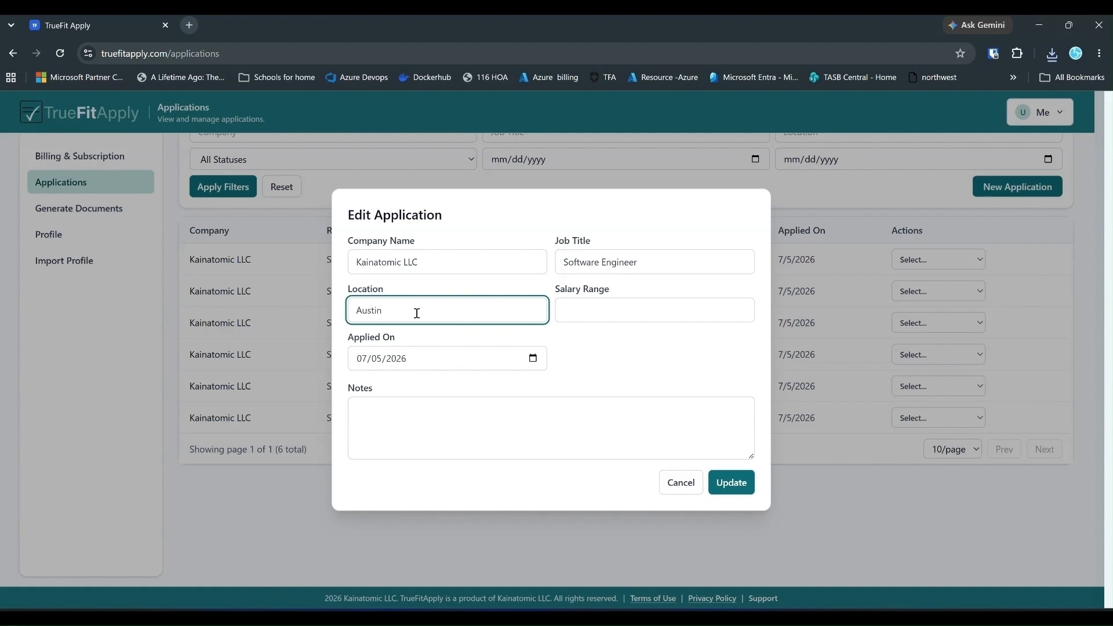
left_click(730, 483)
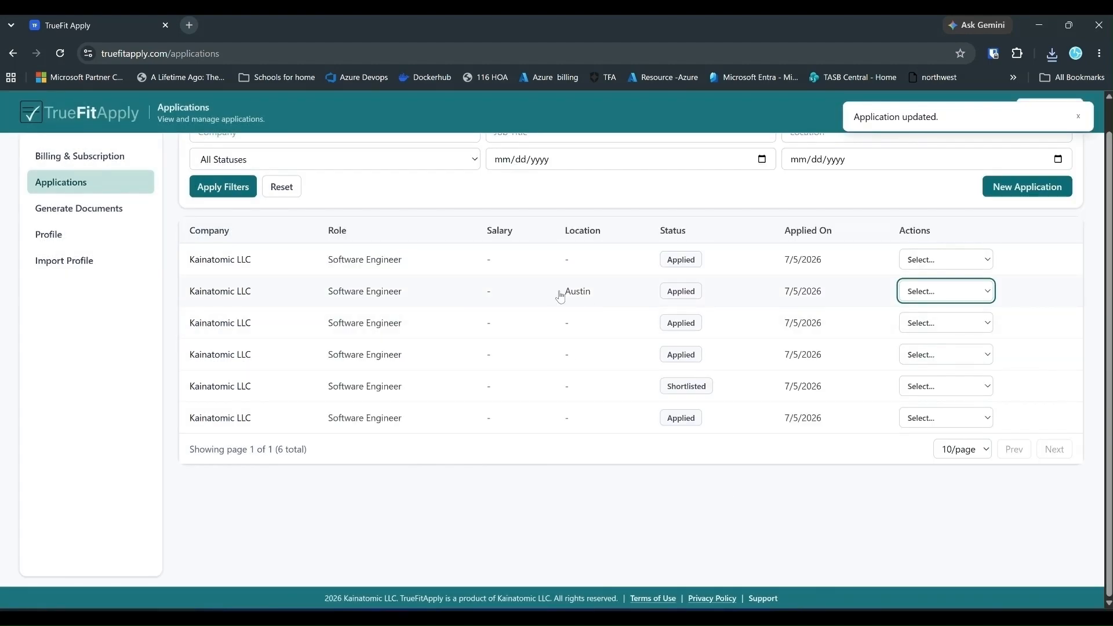
scroll(96, 272, "up", 1)
left_click(98, 189)
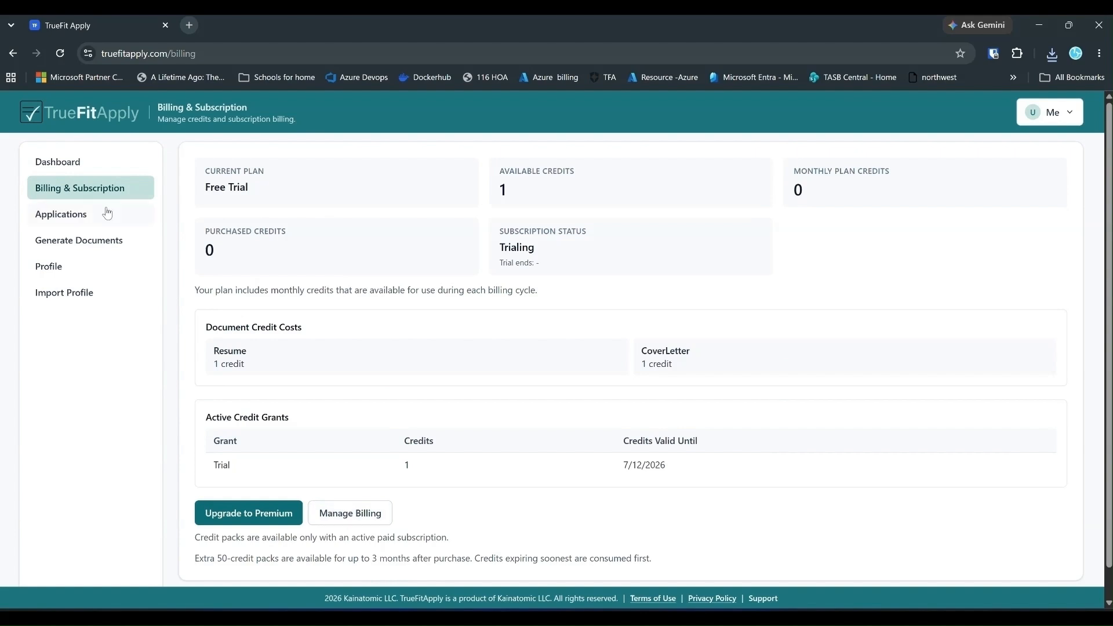
From the Dashboard's Shortlisted card, filter the applications list to Shortlisted entries only
left_click(84, 166)
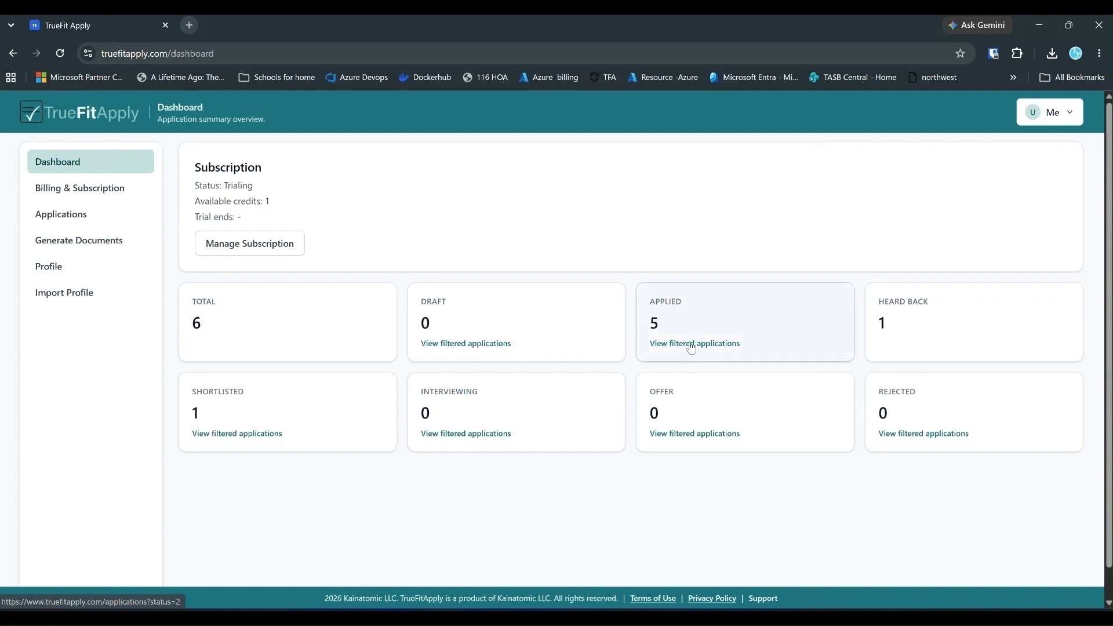
left_click(244, 434)
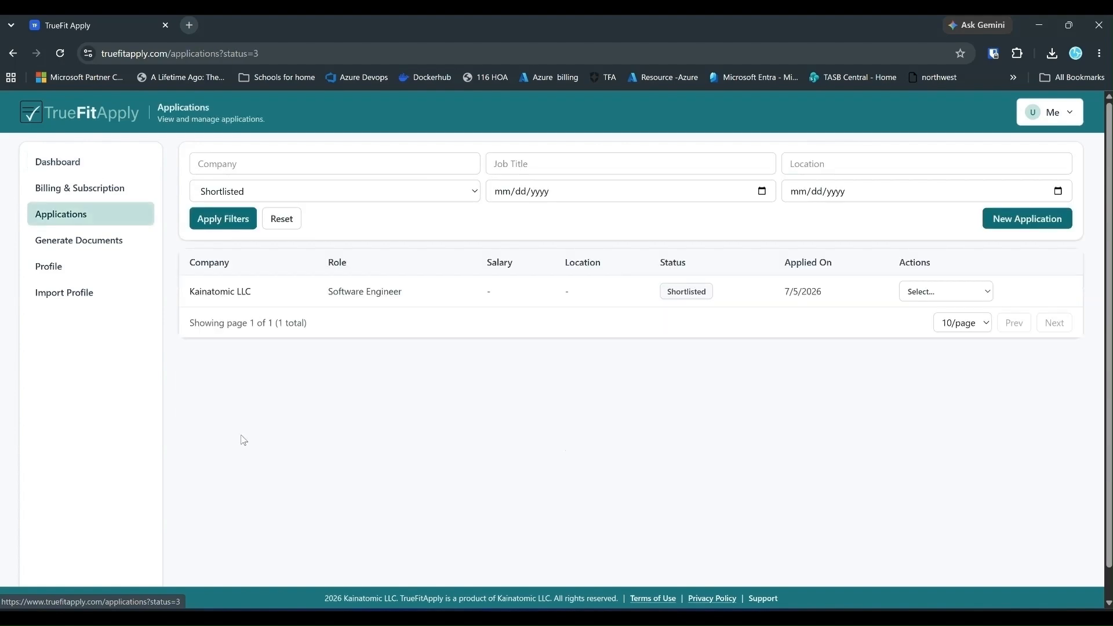